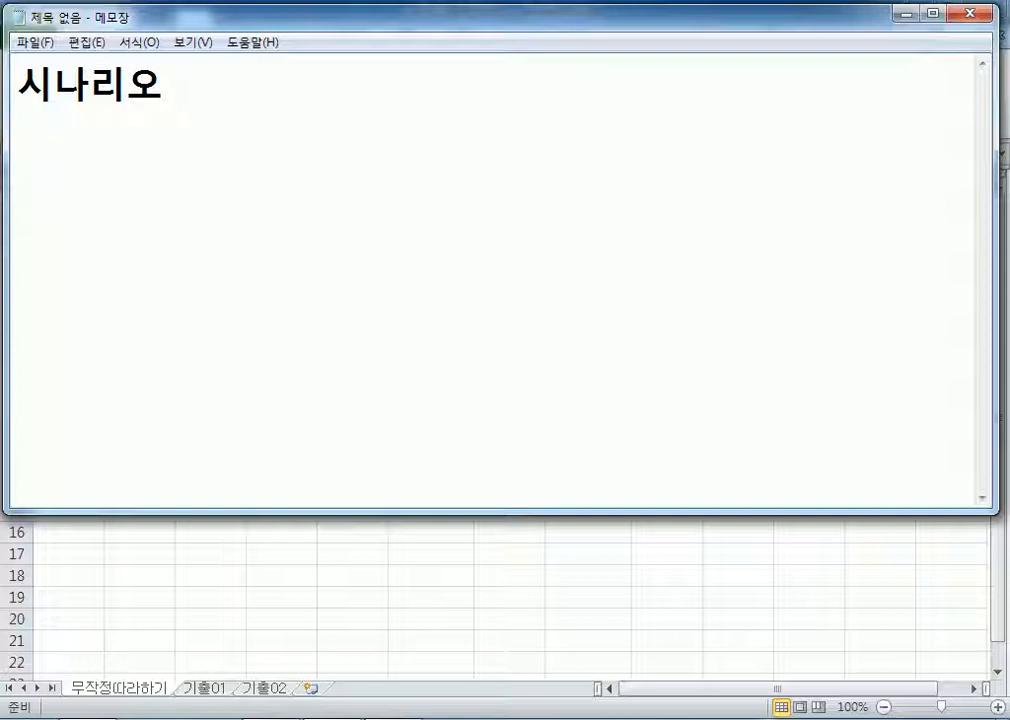
# Step: Add the bullet '- 이름정의하는 것이 있는지?' on a new line below the 시나리오 heading
pyautogui.press('Return')
pyautogui.write('ㅣㅇㄹ')
pyautogui.press('BackSpace')
pyautogui.press('BackSpace')
pyautogui.press('BackSpace')
pyautogui.write('이름 저')
pyautogui.press('BackSpace')
pyautogui.press('BackSpace')
pyautogui.press('BackSpace')
pyautogui.write('정의한')
pyautogui.write('는 것이 있')
pyautogui.write('는지?')
pyautogui.press('Home')
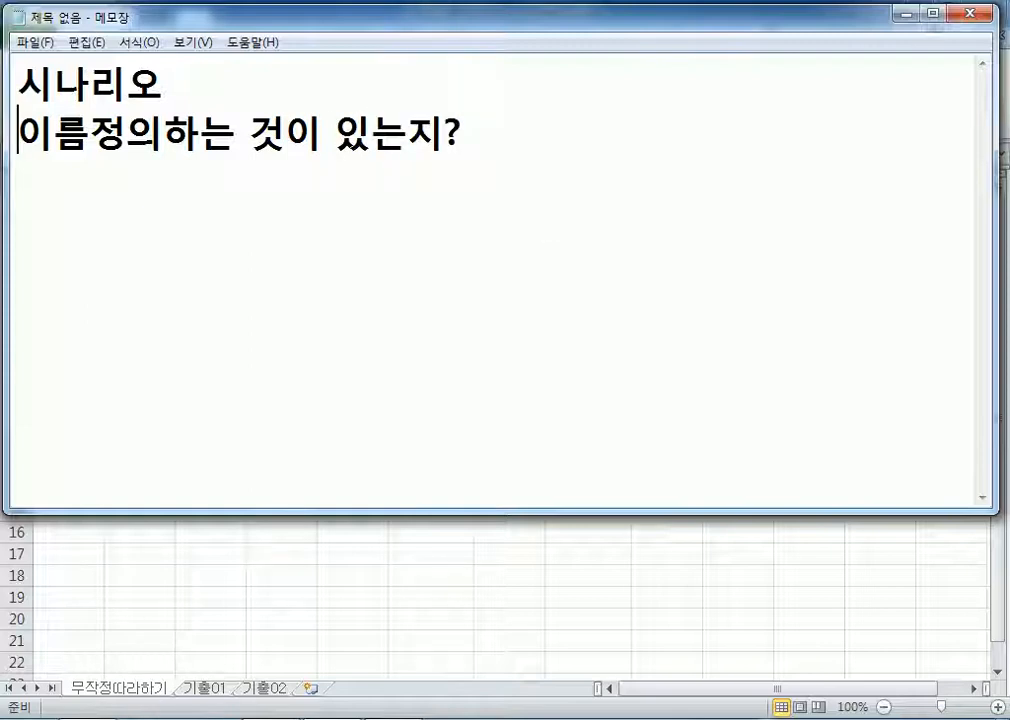
pyautogui.write('-')
# Step: Add a second bullet reading '- 시나리오 이름' below the name-definition bullet
pyautogui.press('Down')
pyautogui.press('Down')
pyautogui.press('Down')
pyautogui.press('Up')
pyautogui.press('Up')
pyautogui.write('- 시날ㅇ')
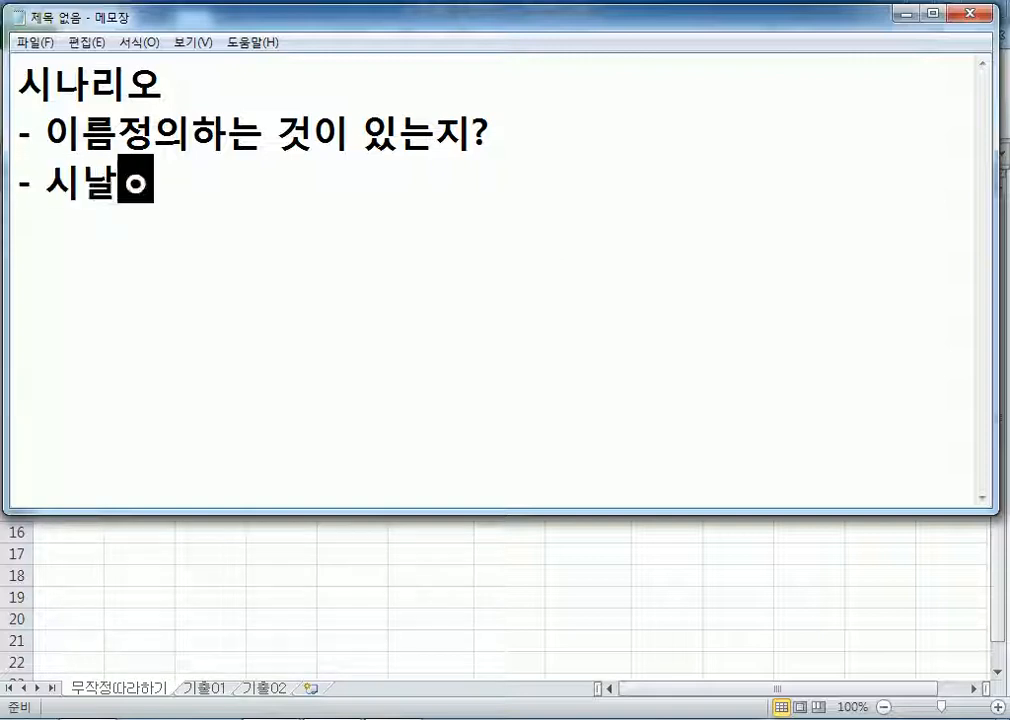
pyautogui.press('BackSpace')
pyautogui.press('BackSpace')
pyautogui.write('나리오 ')
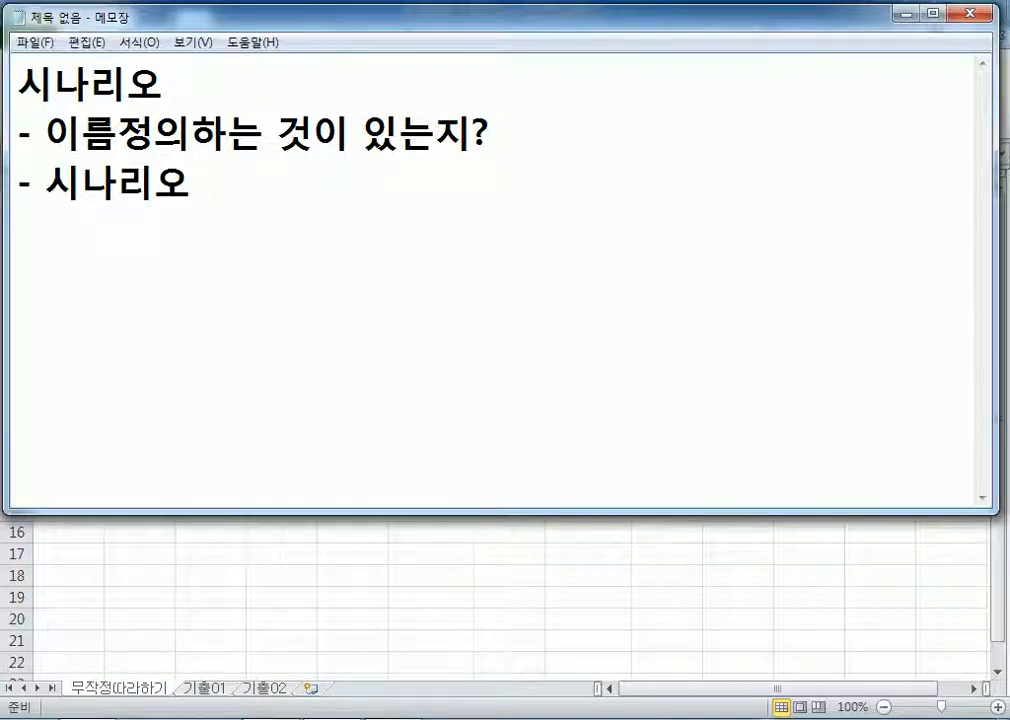
pyautogui.write('이름')
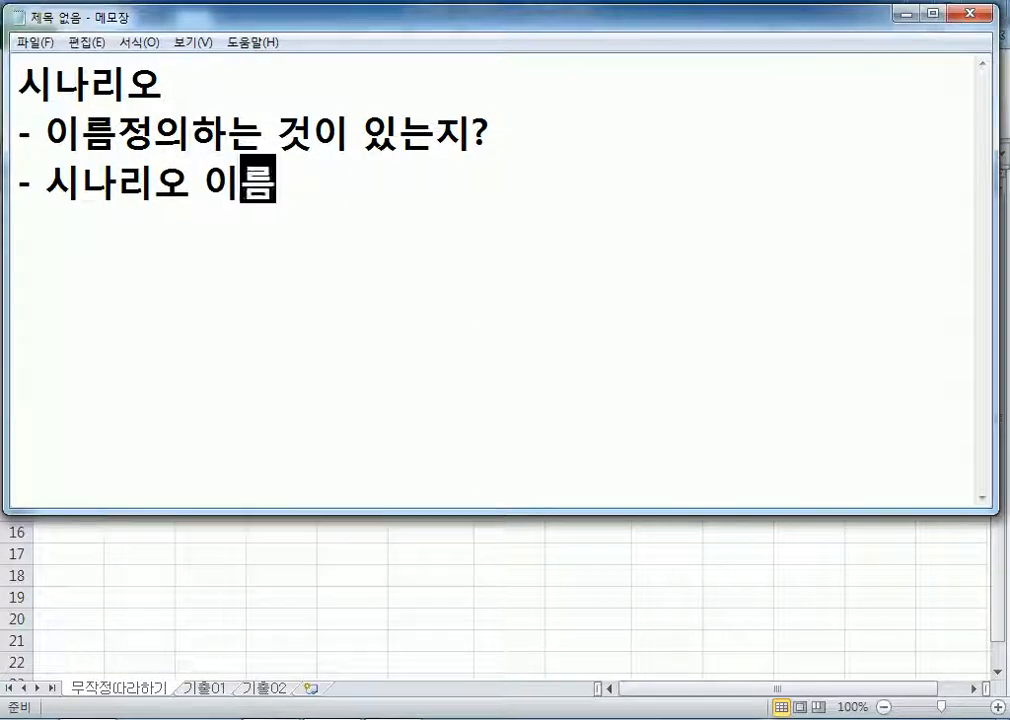
# Step: Insert '변경 셀의' before '이름정의하는' in the first bullet
pyautogui.press('Up')
pyautogui.press('Left')
pyautogui.press('Left')
pyautogui.press('Left')
pyautogui.press('Left')
pyautogui.press('Left')
pyautogui.press('Left')
pyautogui.write('세')
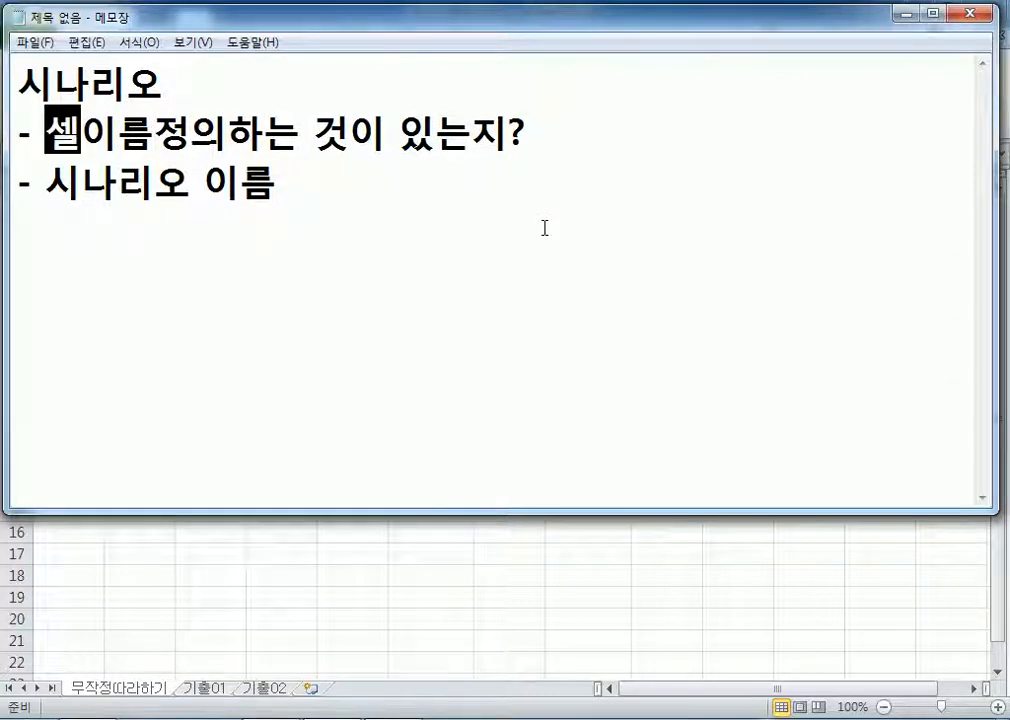
pyautogui.write('ㄹ')
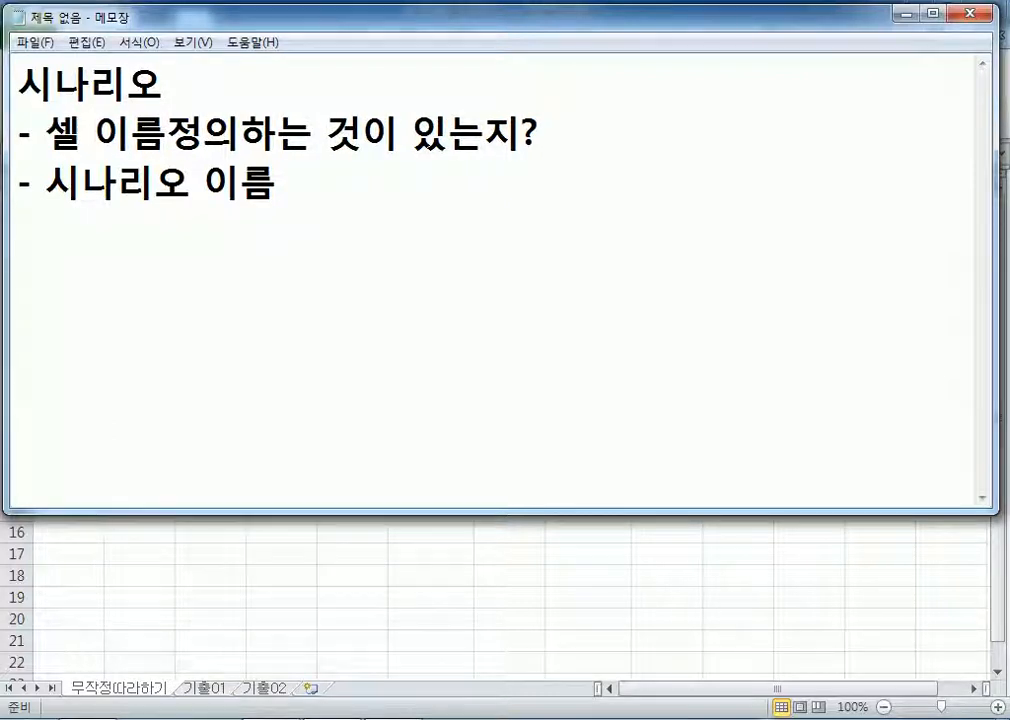
pyautogui.press('Left')
pyautogui.press('Left')
pyautogui.write('변경')
pyautogui.press('Right')
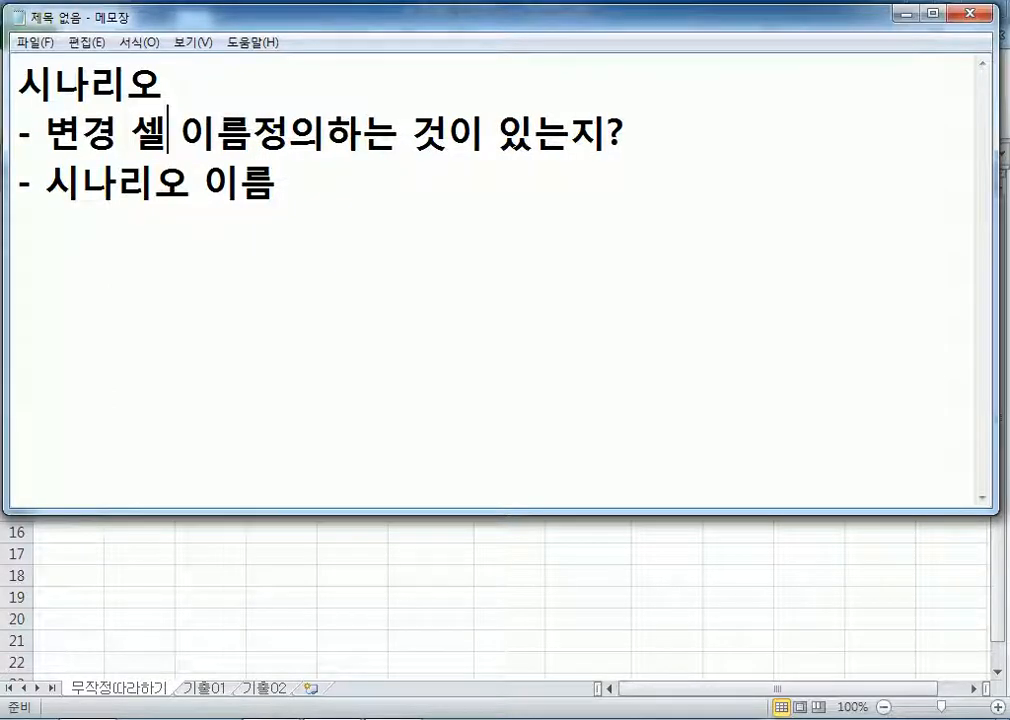
pyautogui.write('에')
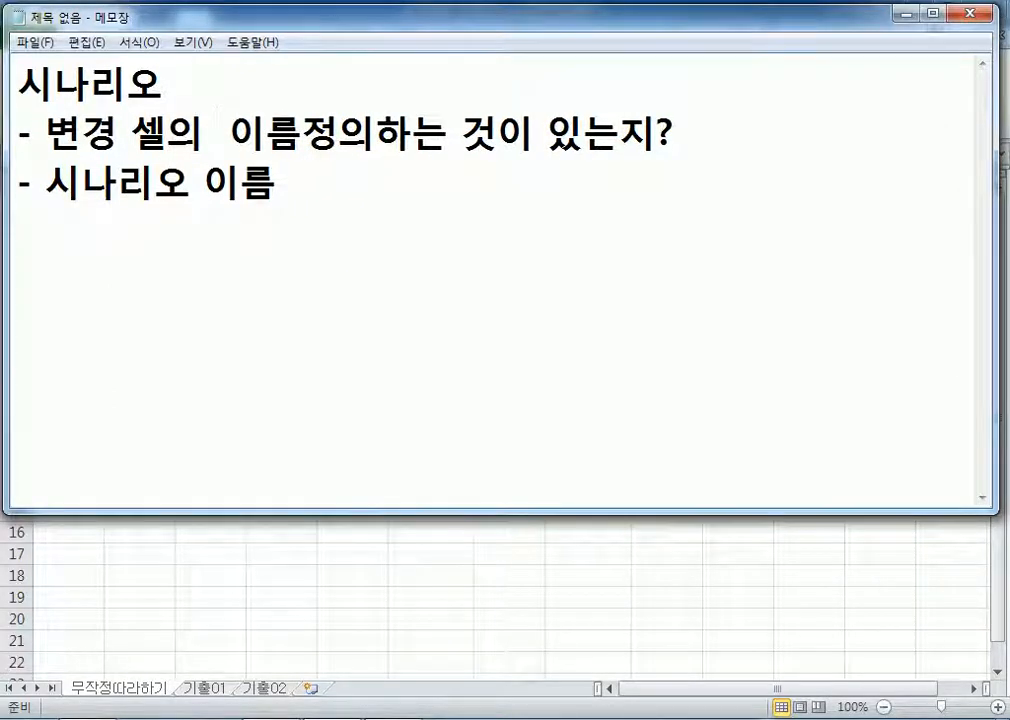
# Step: Append '(2개)' to the end of the '시나리오 이름' bullet
pyautogui.press('Down')
pyautogui.press('End')
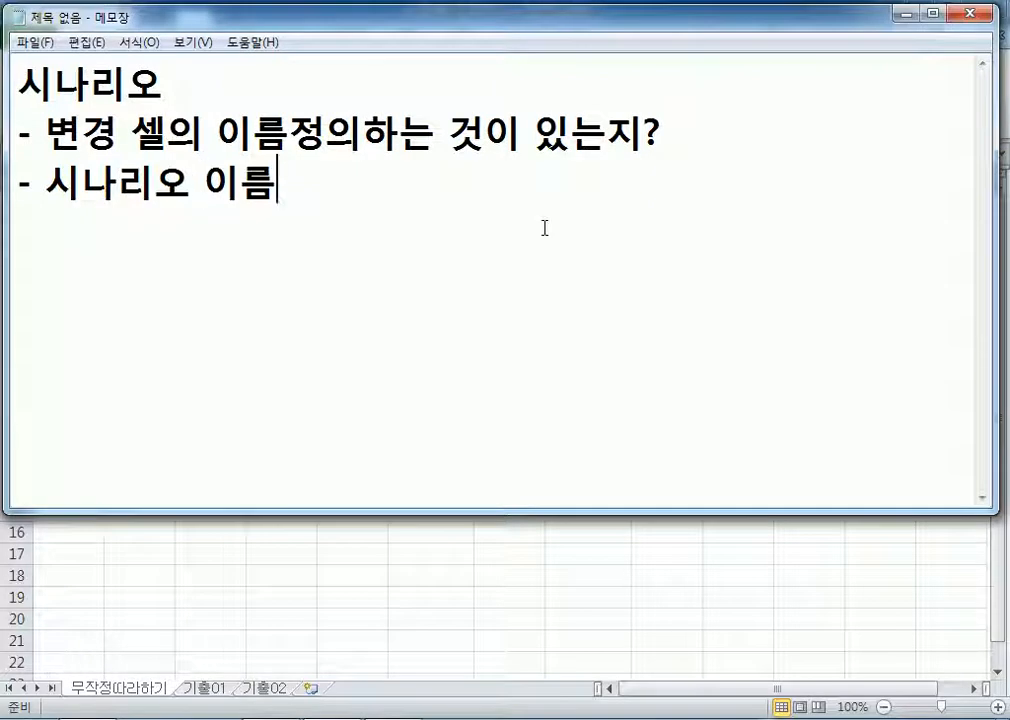
pyautogui.write('(2개')
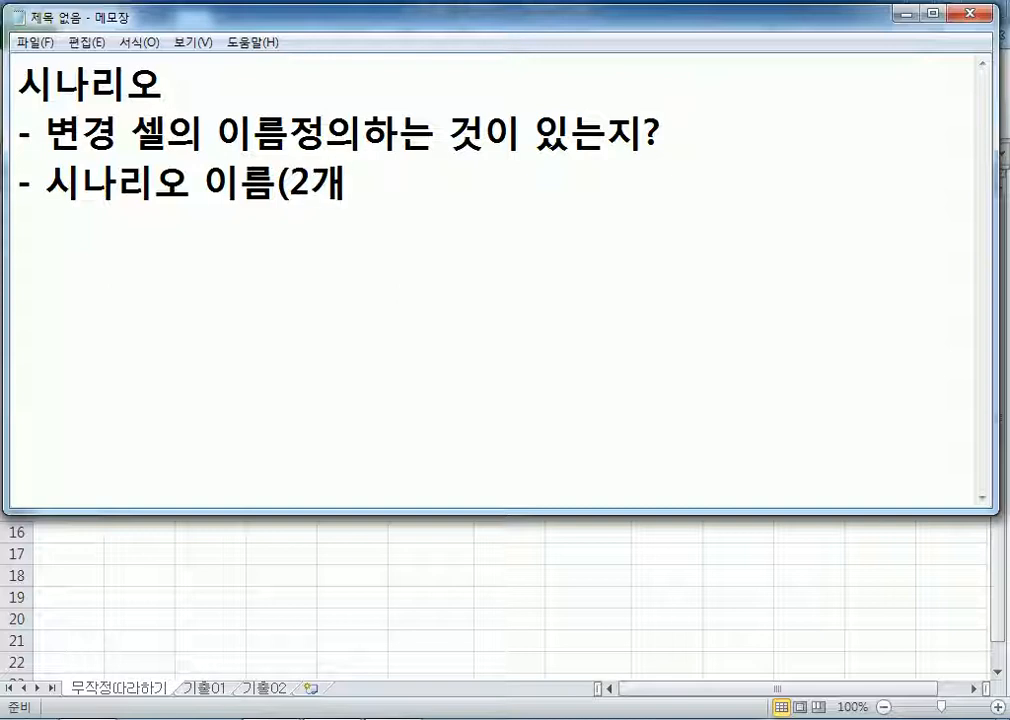
pyautogui.click(542, 227)
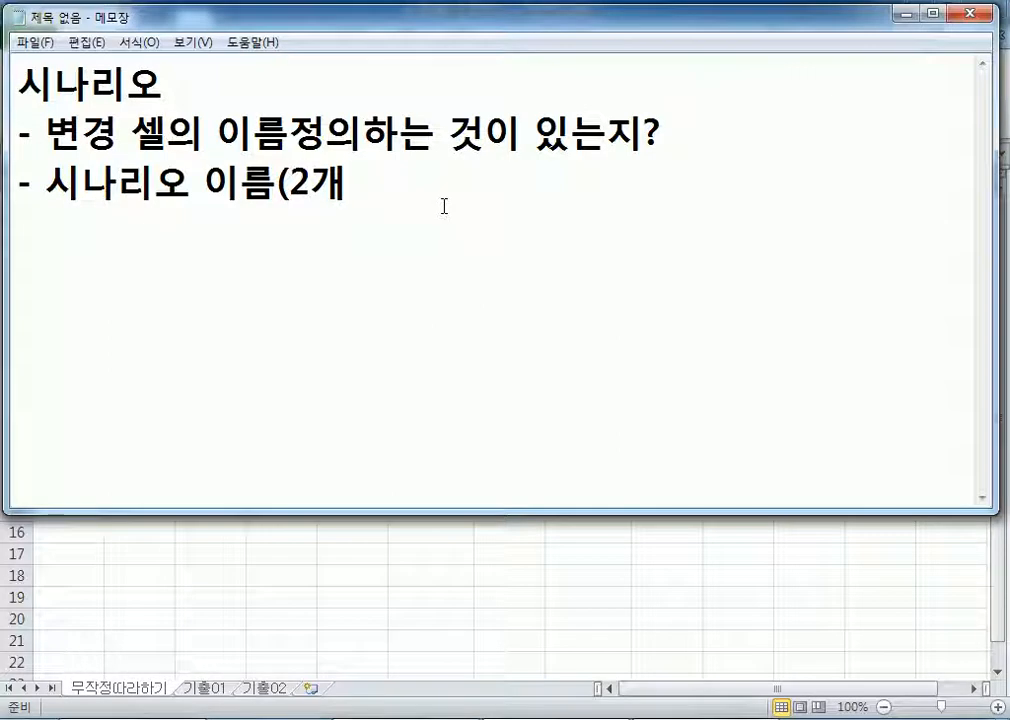
pyautogui.write(')')
# Step: Add a third bullet reading '- 시나리오 요약 보고서를 현재 시트의 앞/뒤에 위치'
pyautogui.press('Return')
pyautogui.write('시날')
pyautogui.write('리오')
pyautogui.press('Home')
pyautogui.write('-')
pyautogui.press('End')
pyautogui.write('요액')
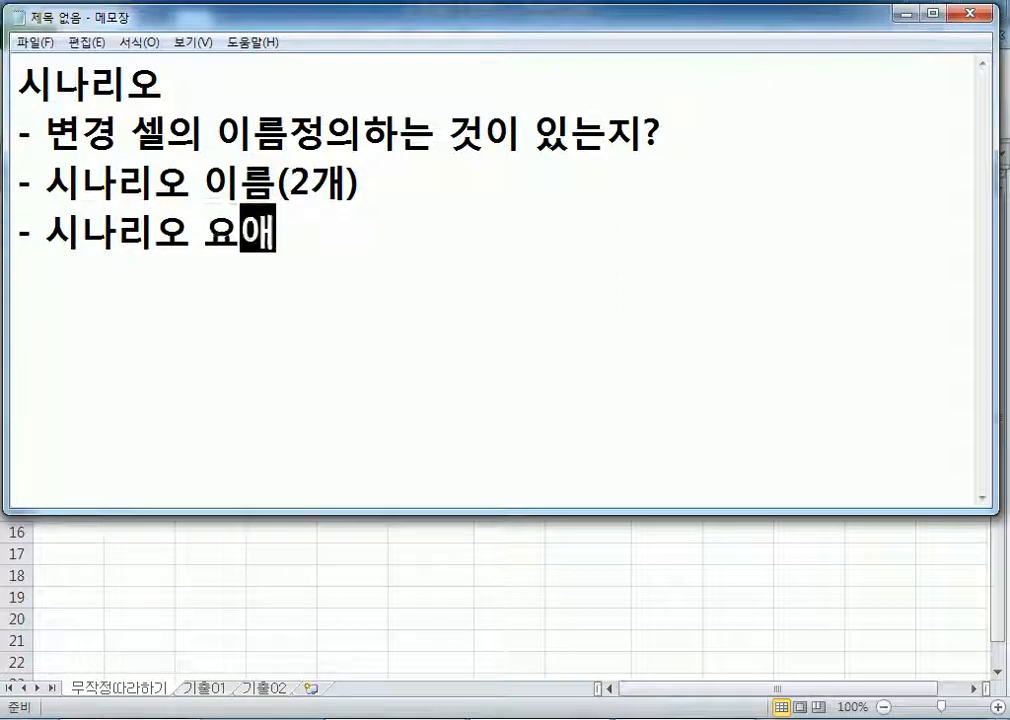
pyautogui.press('BackSpace')
pyautogui.press('BackSpace')
pyautogui.write('애')
pyautogui.press('BackSpace')
pyautogui.write('약 복')
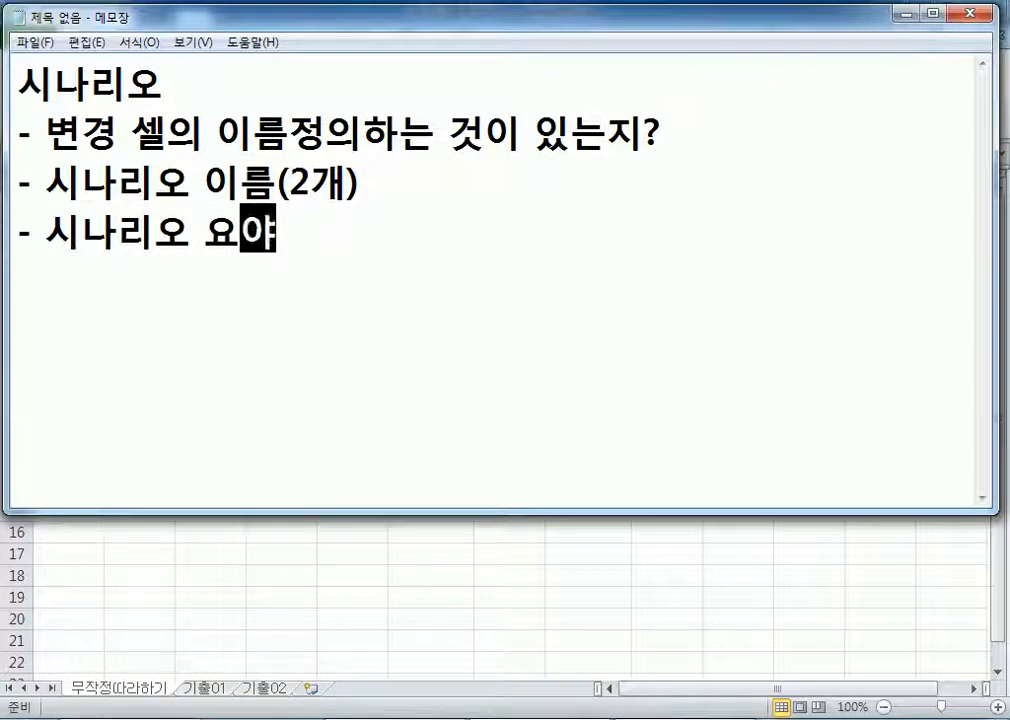
pyautogui.write('고서를 ')
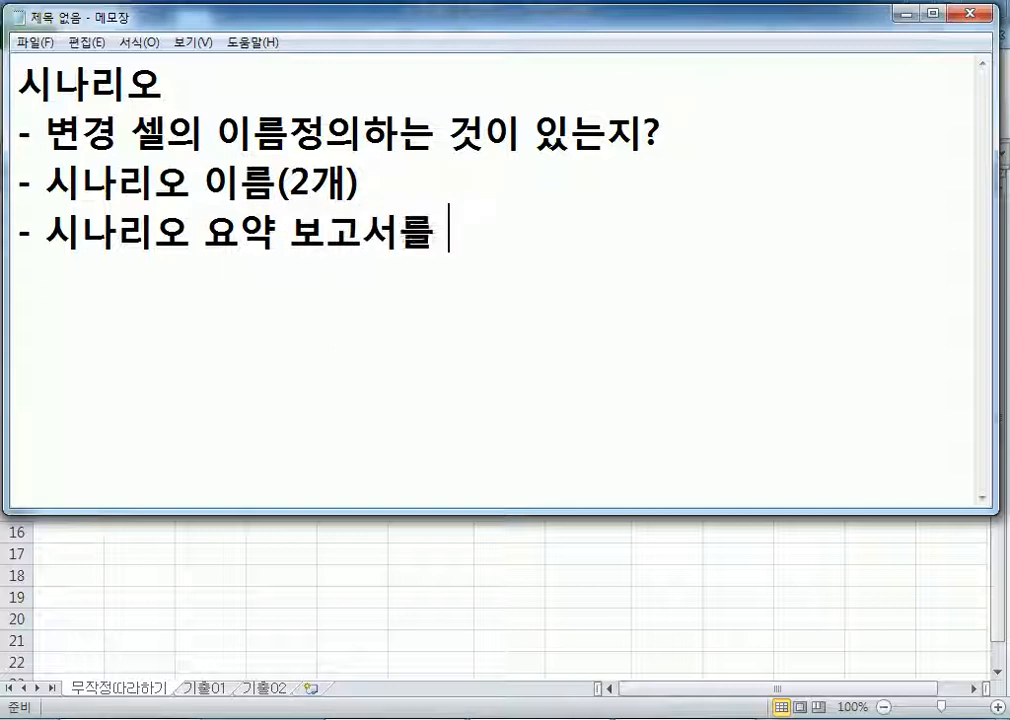
pyautogui.write('현')
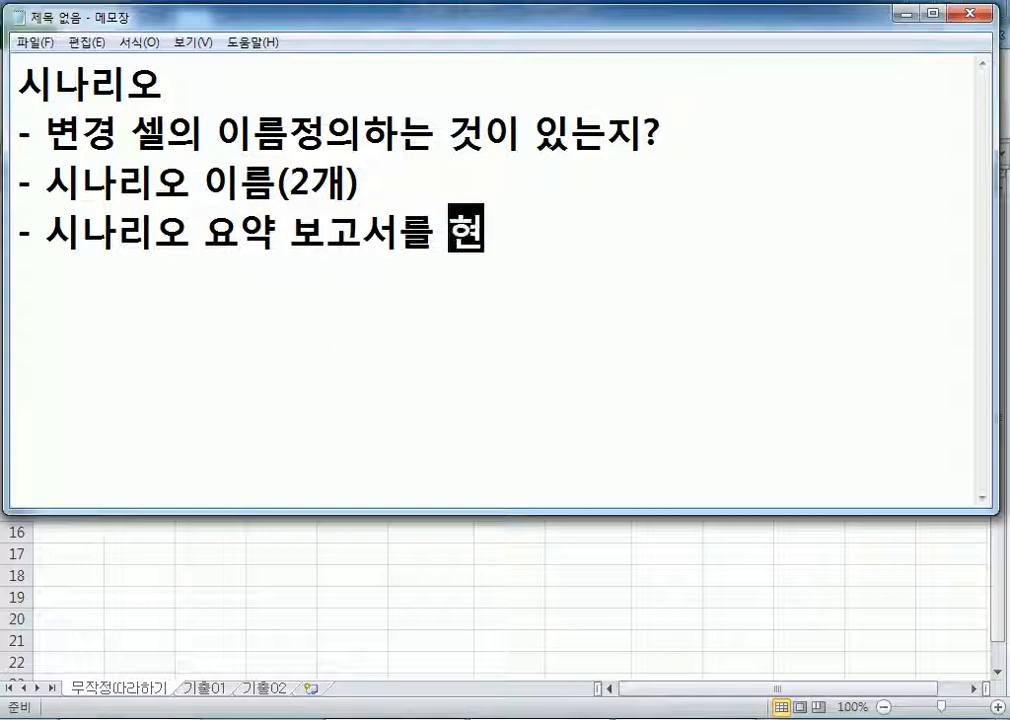
pyautogui.write('재 실트의 앞')
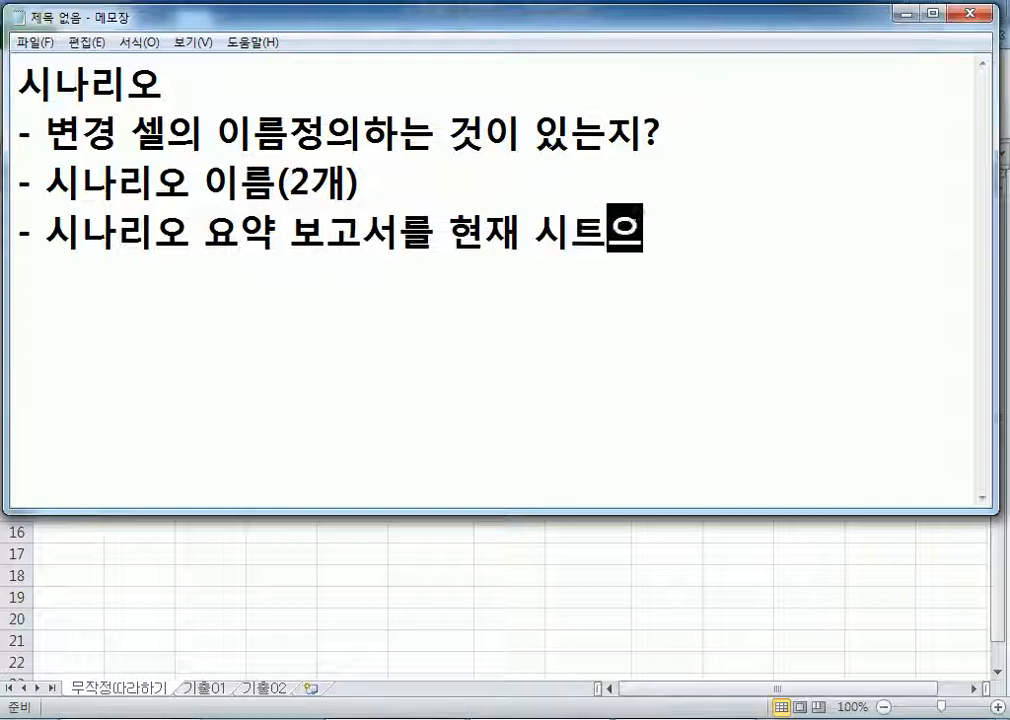
pyautogui.write('/뒤')
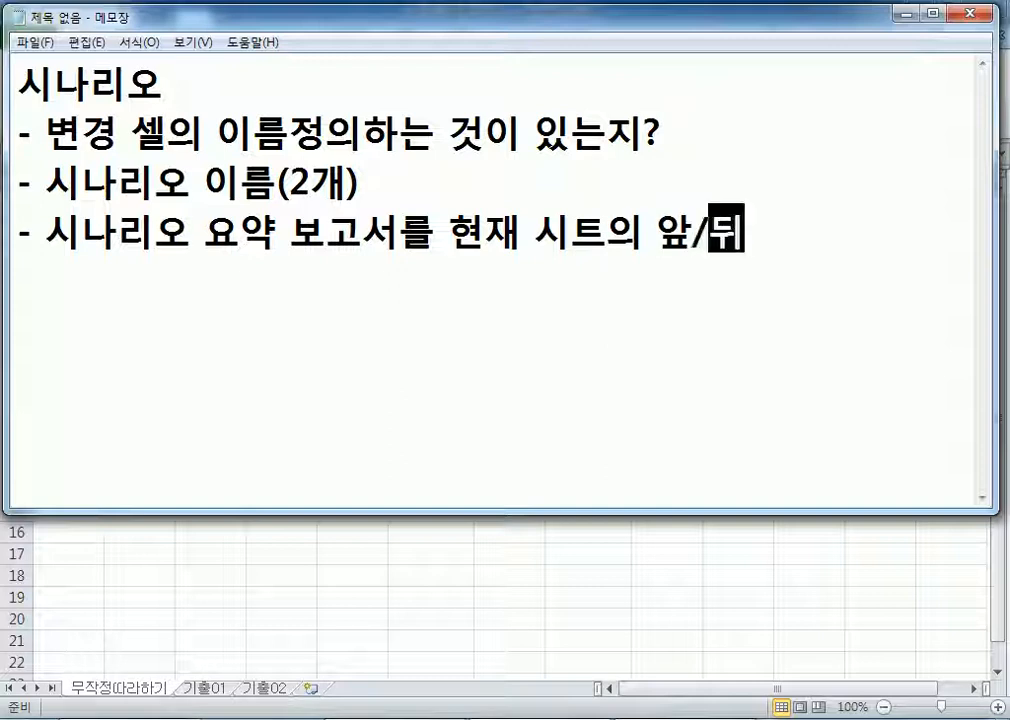
pyautogui.write('에 위치')
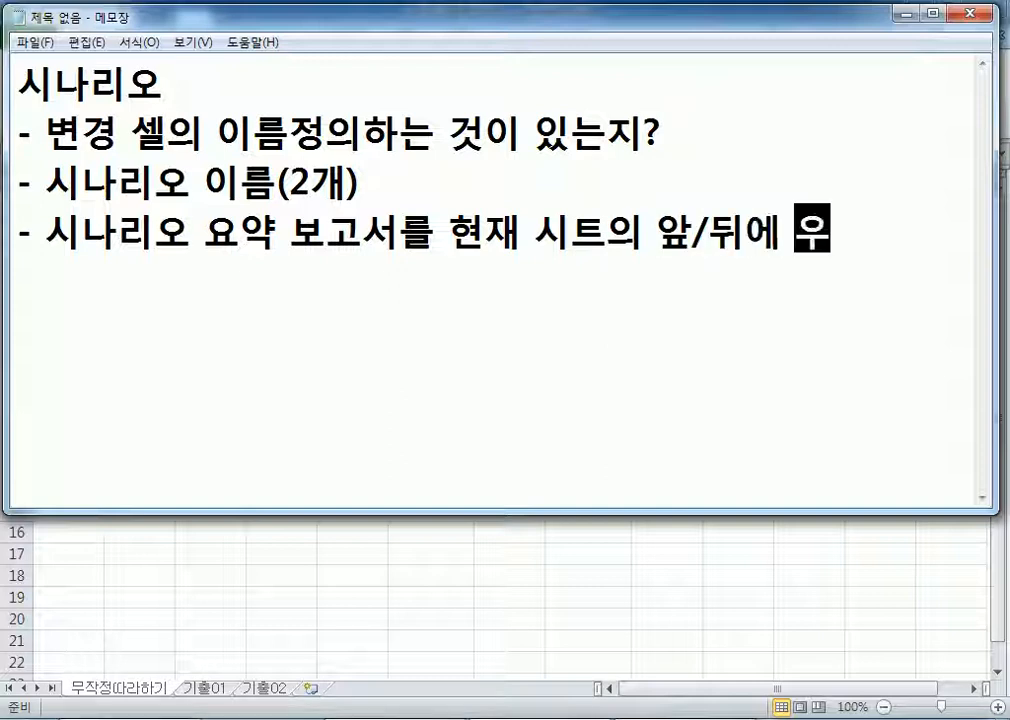
# Step: Add the note '* 새로운 시트가 생성이 되면 현재 시트의 앞에 위치한다.' below the bullets and maximize the note window
pyautogui.press('Return')
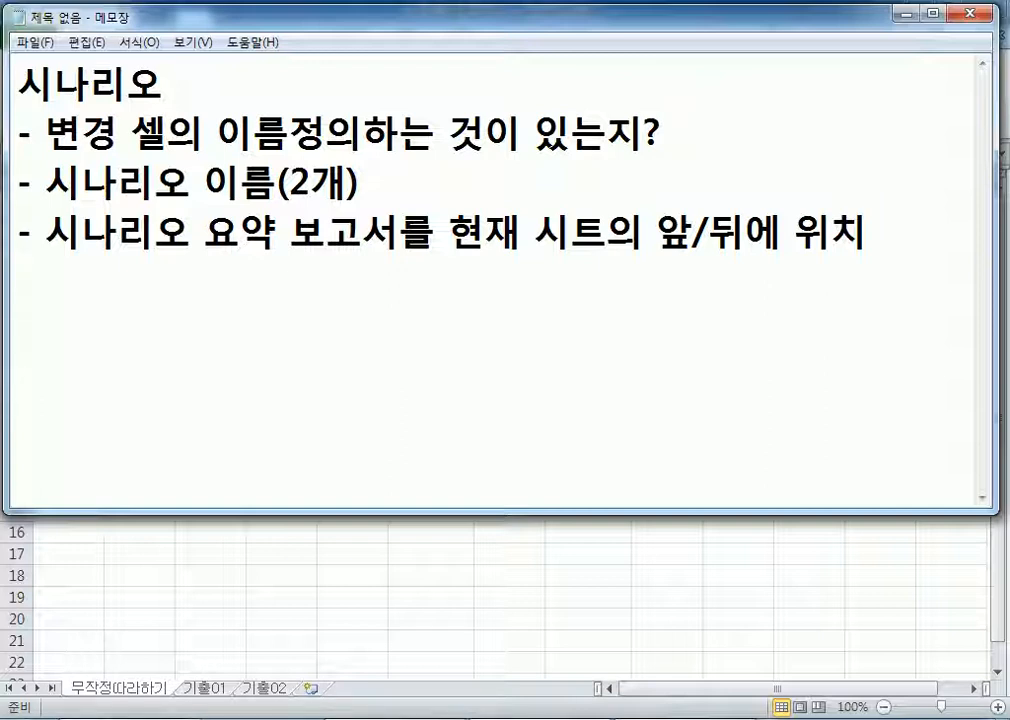
pyautogui.write('*')
pyautogui.write(' 새로운 시')
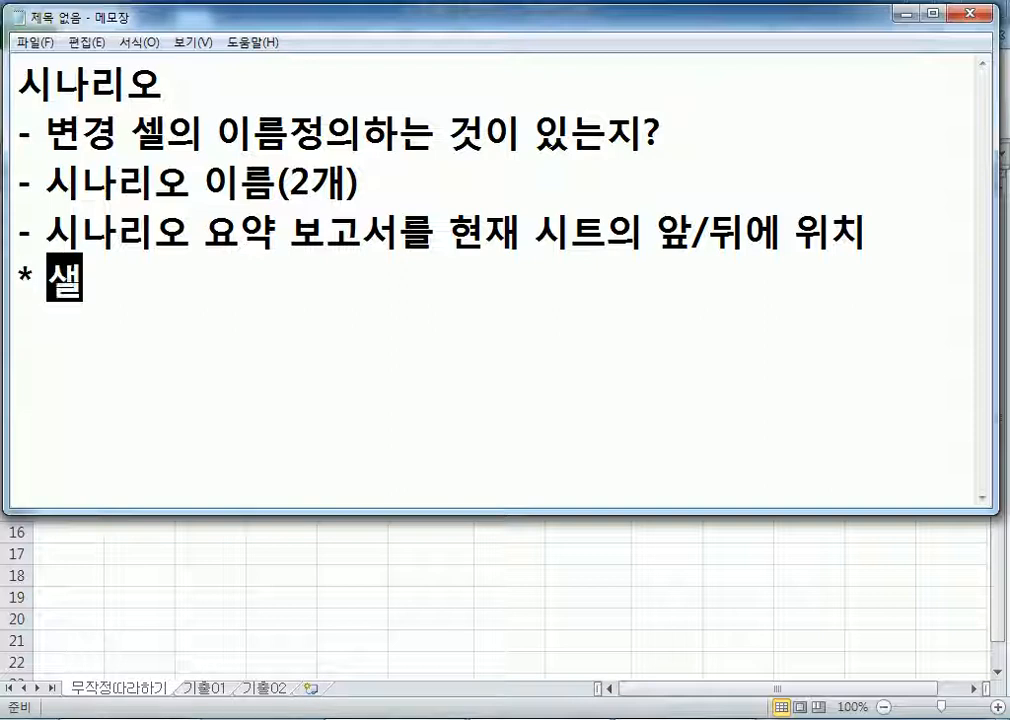
pyautogui.write('트가 생')
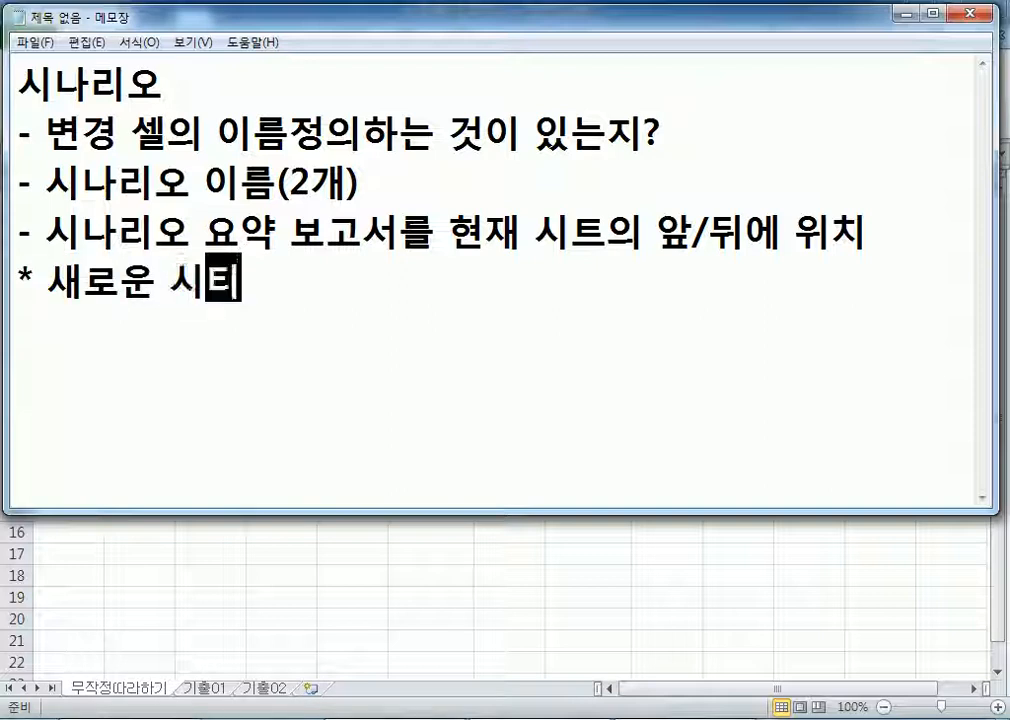
pyautogui.write('성이 되면 현')
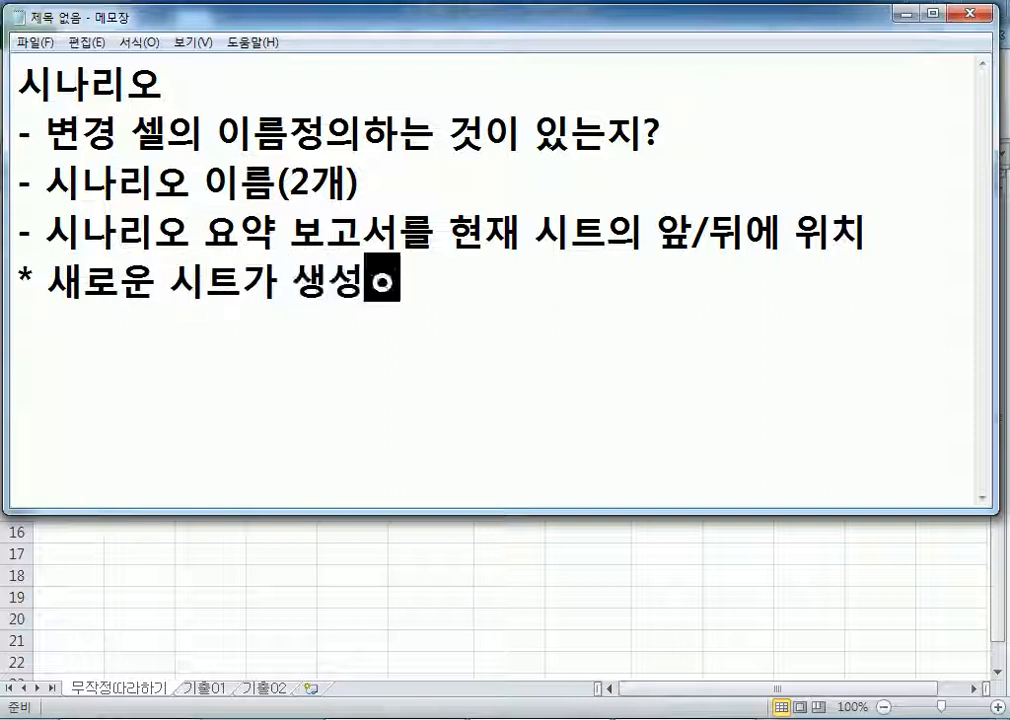
pyautogui.write('재 시트')
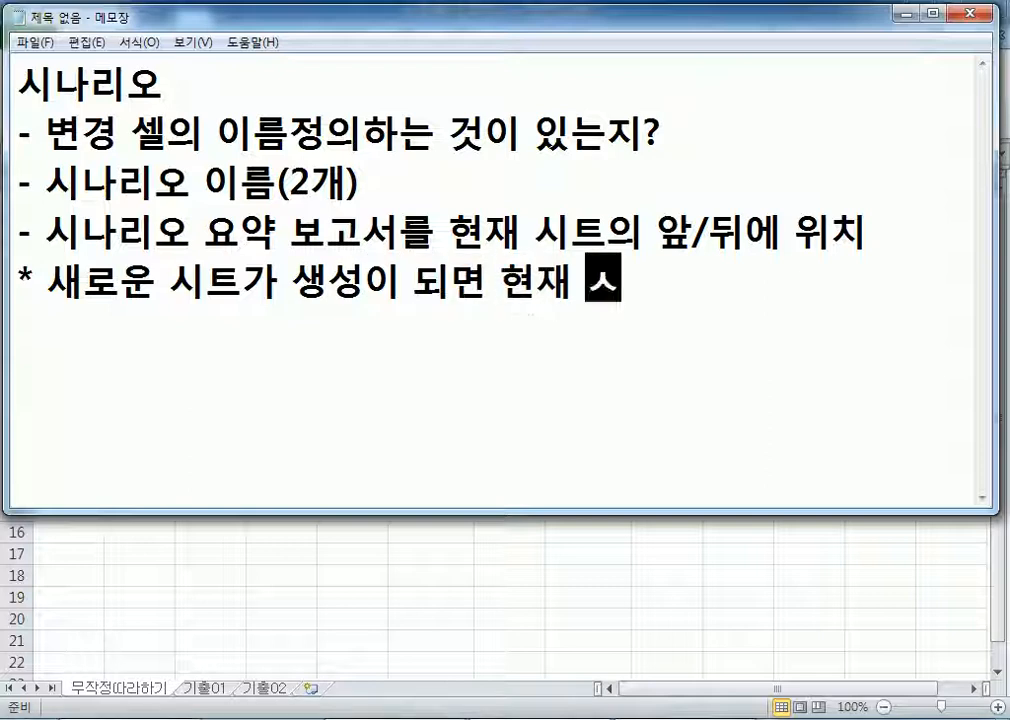
pyautogui.write('의 앞에')
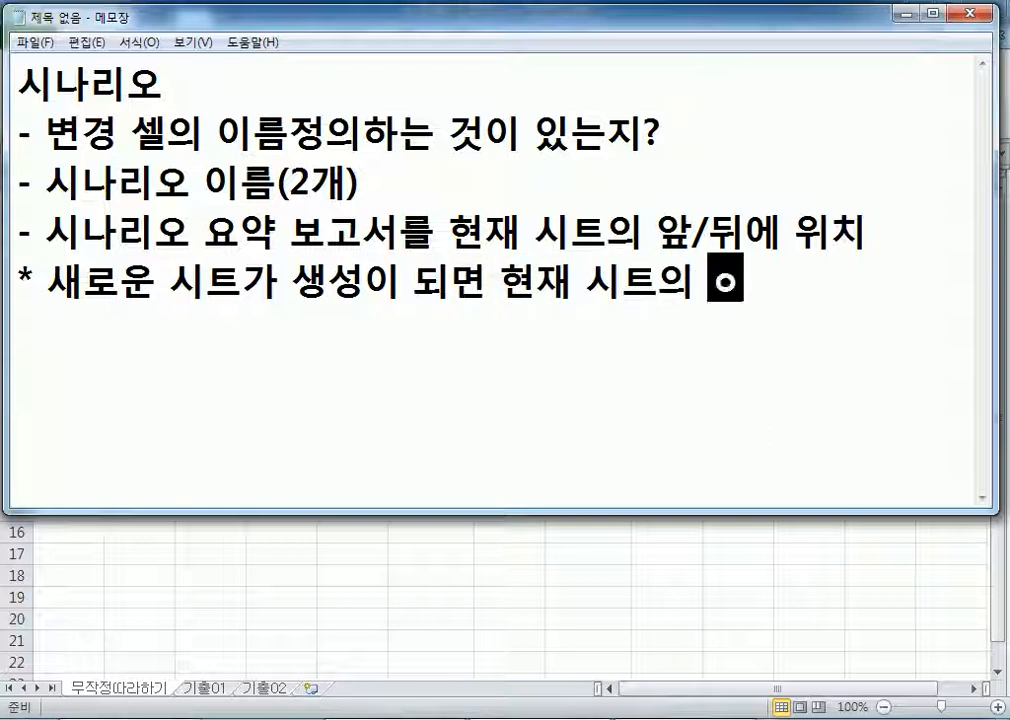
pyautogui.write(' 위치한다.')
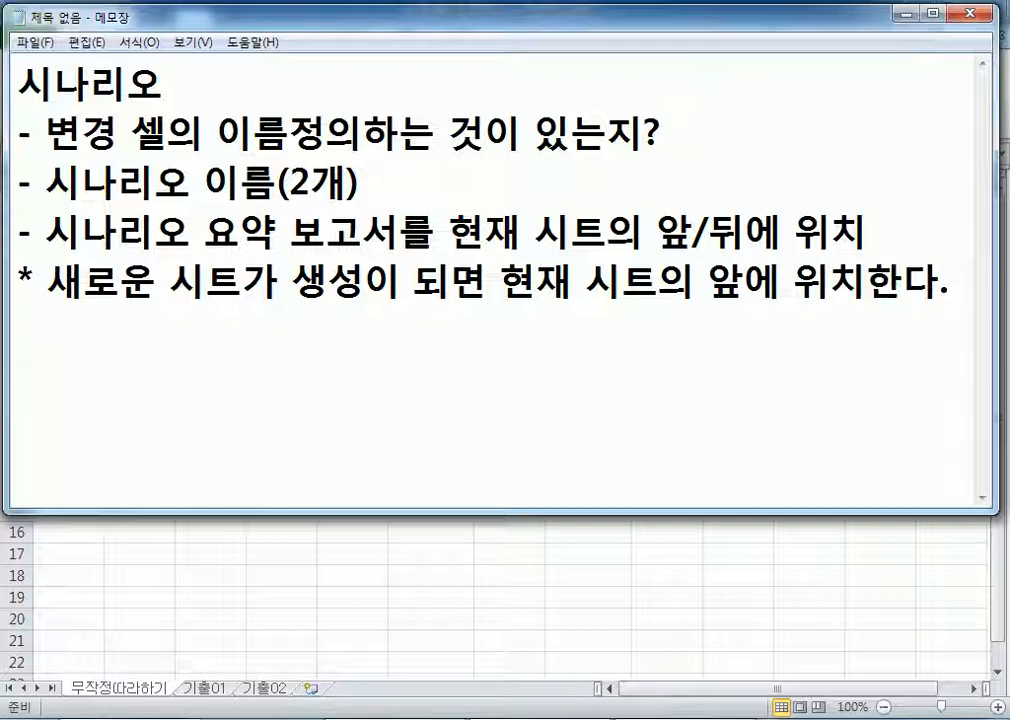
pyautogui.doubleClick(533, 20)
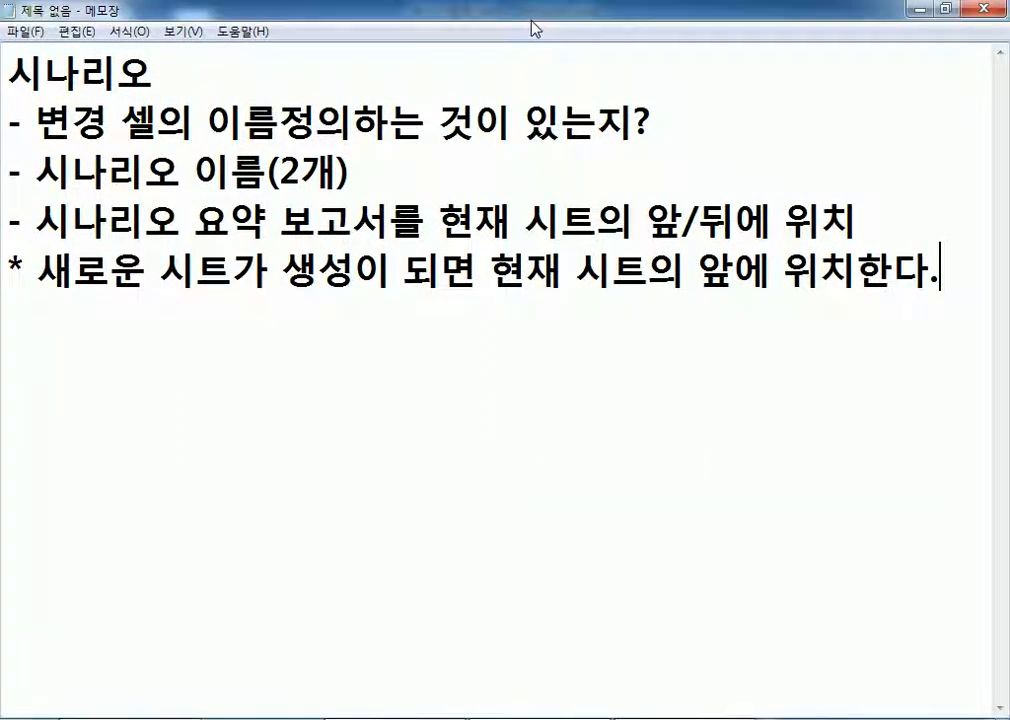
pyautogui.press('Return')
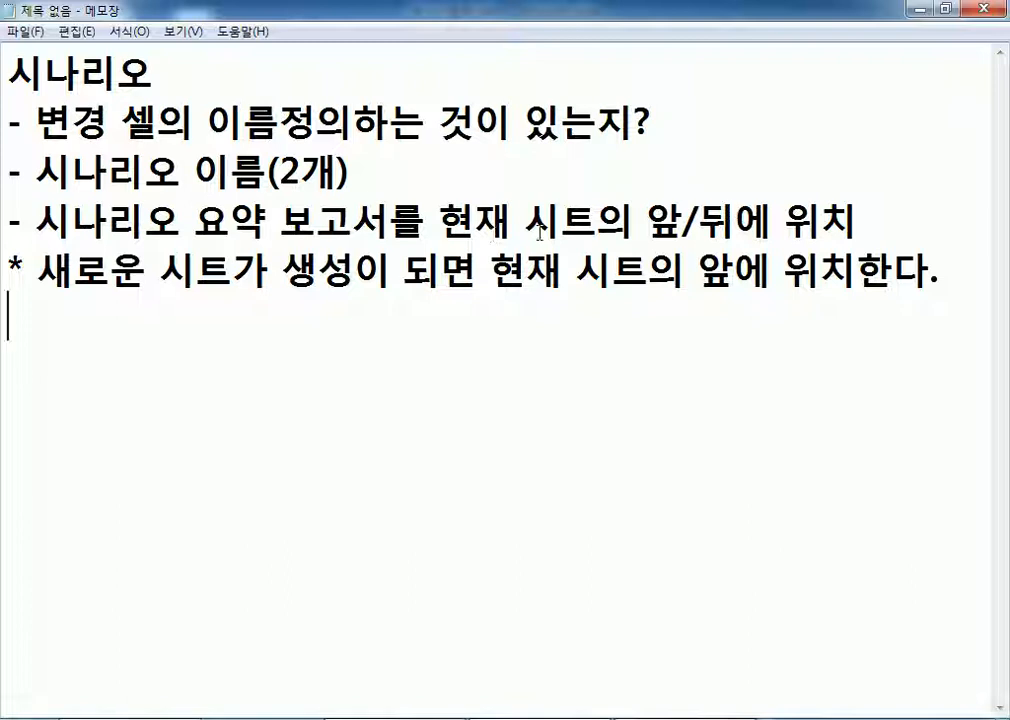
# Step: Highlight '앞' and '뒤' in turn in the summary report bullet, previewing the open workbook in between
pyautogui.moveTo(646, 221); pyautogui.dragTo(684, 222)
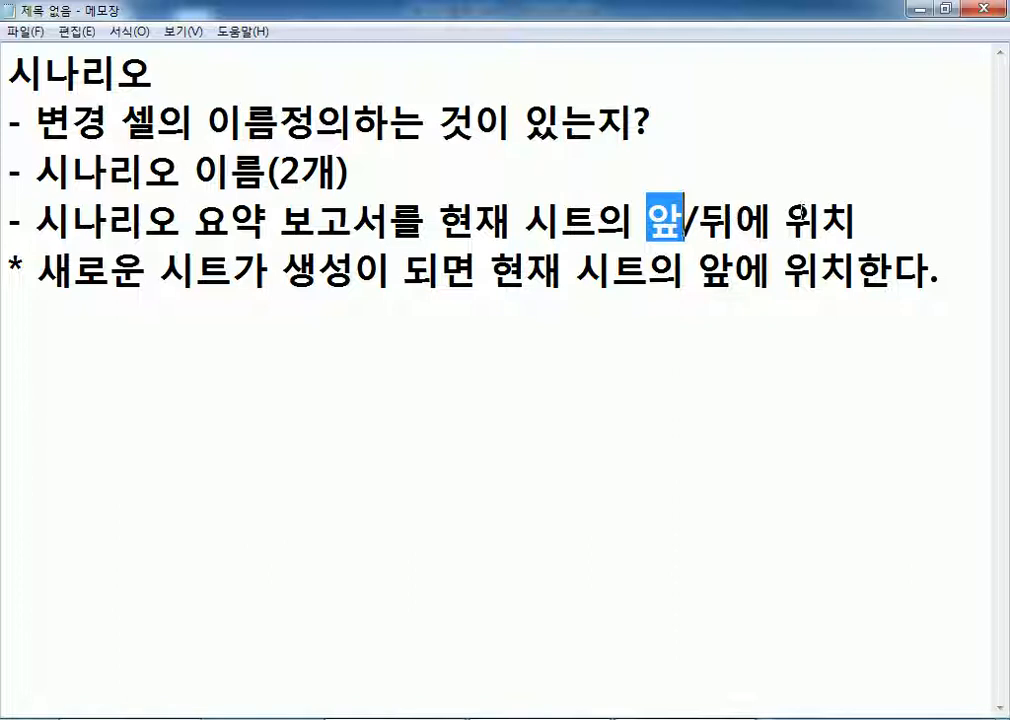
pyautogui.hotkey('alt', 'Tab')
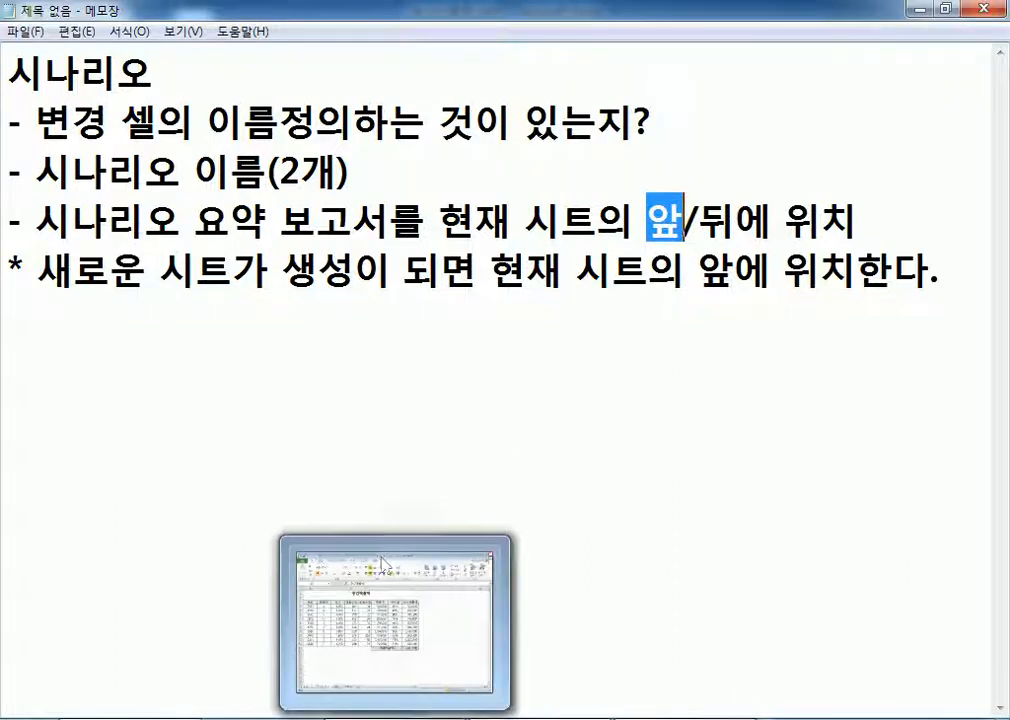
pyautogui.hotkey('alt', 'Tab')
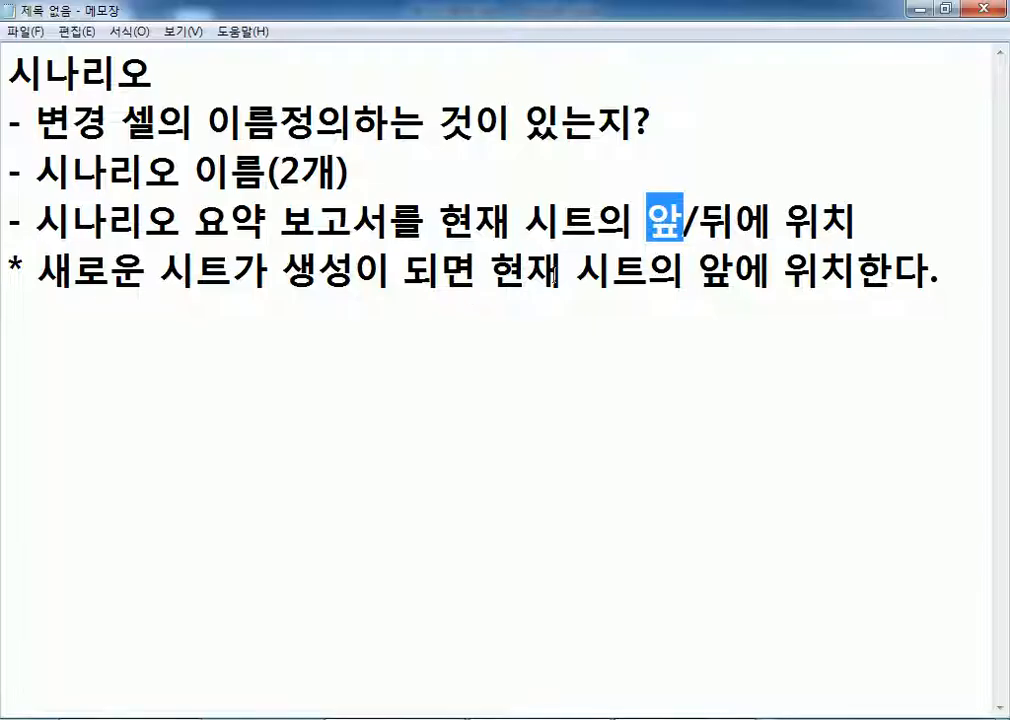
pyautogui.click(572, 328)
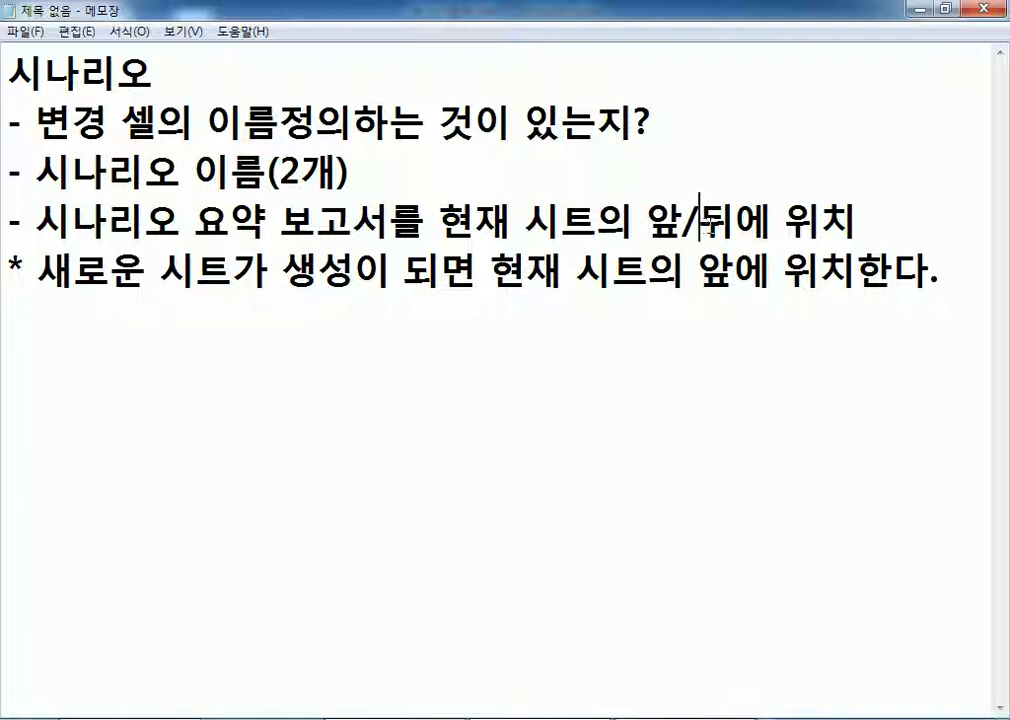
pyautogui.moveTo(700, 222); pyautogui.dragTo(736, 222)
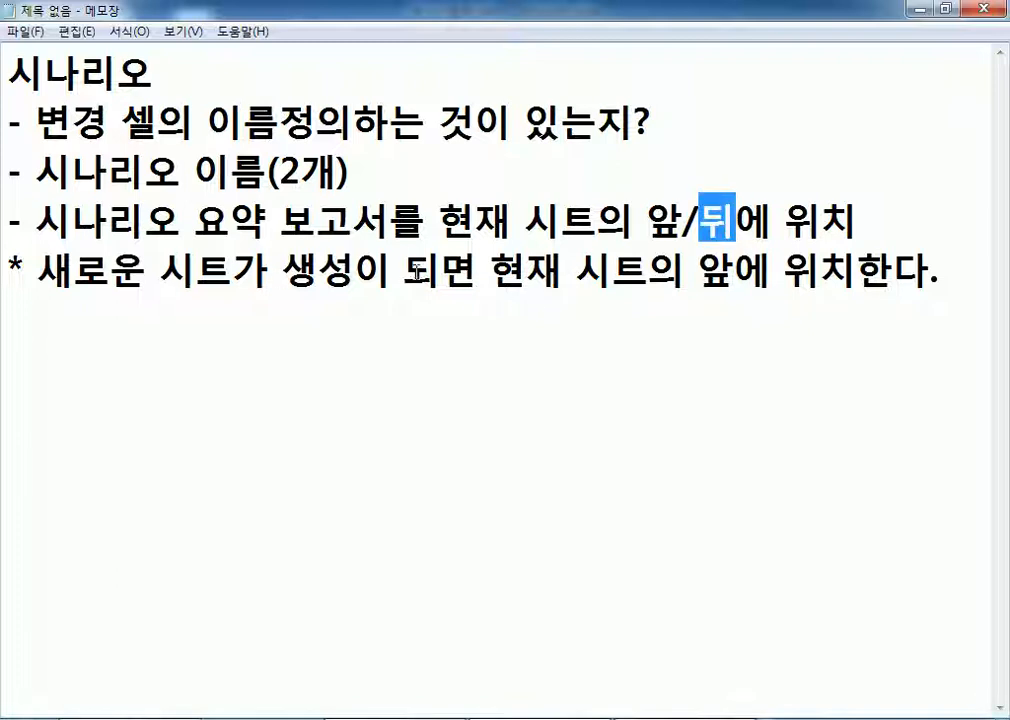
# Step: Insert '자동으로' before '현재 시트의' in the note about newly created sheets
pyautogui.click(494, 273)
pyautogui.write('자동으로')
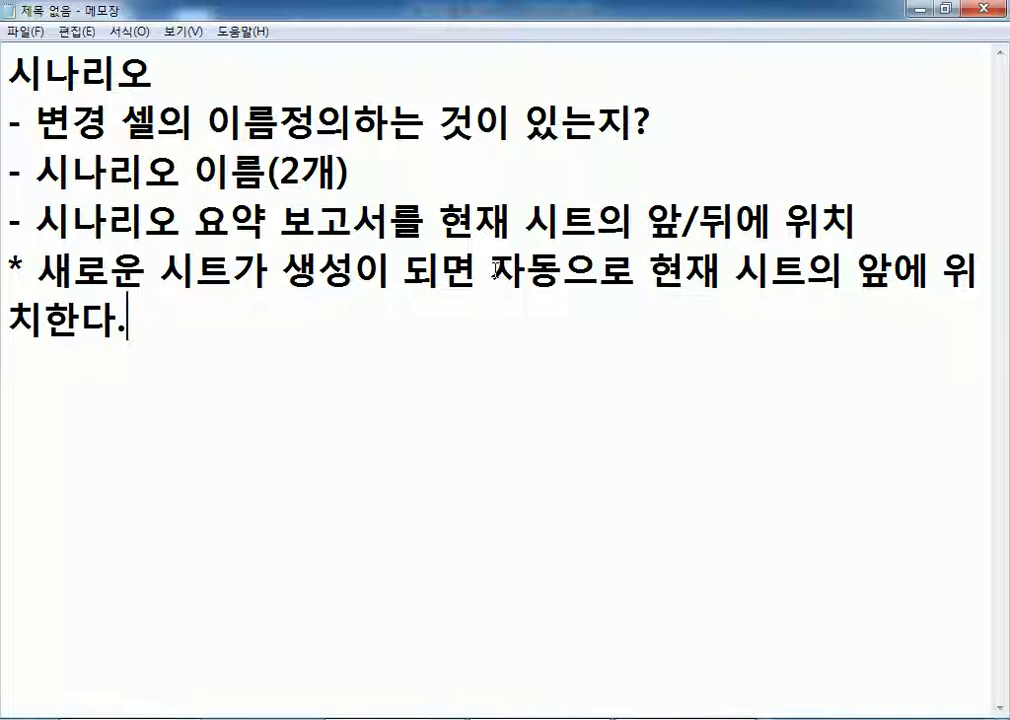
# Step: Add a second note reading '* 뒤에 위치하려면, 생성후에 시트탭을 이동' at the end of the text, followed by blank lines
pyautogui.hotkey('ctrl', 'End')
pyautogui.press('Return')
pyautogui.write('* 두ㅟ')
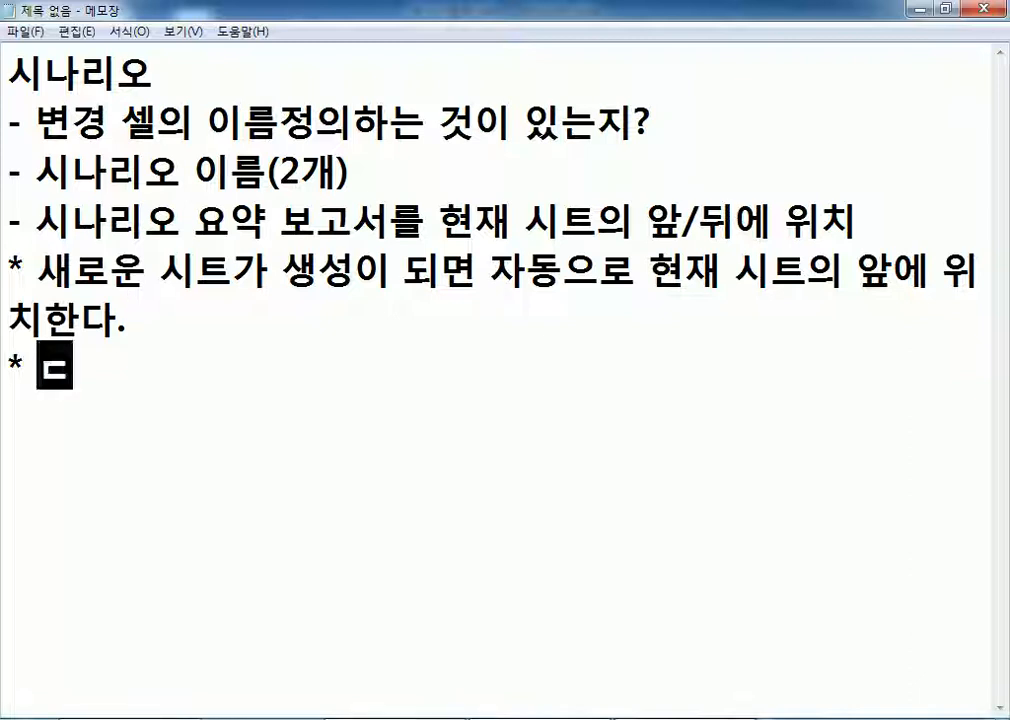
pyautogui.press('BackSpace')
pyautogui.press('BackSpace')
pyautogui.press('BackSpace')
pyautogui.write('뒤')
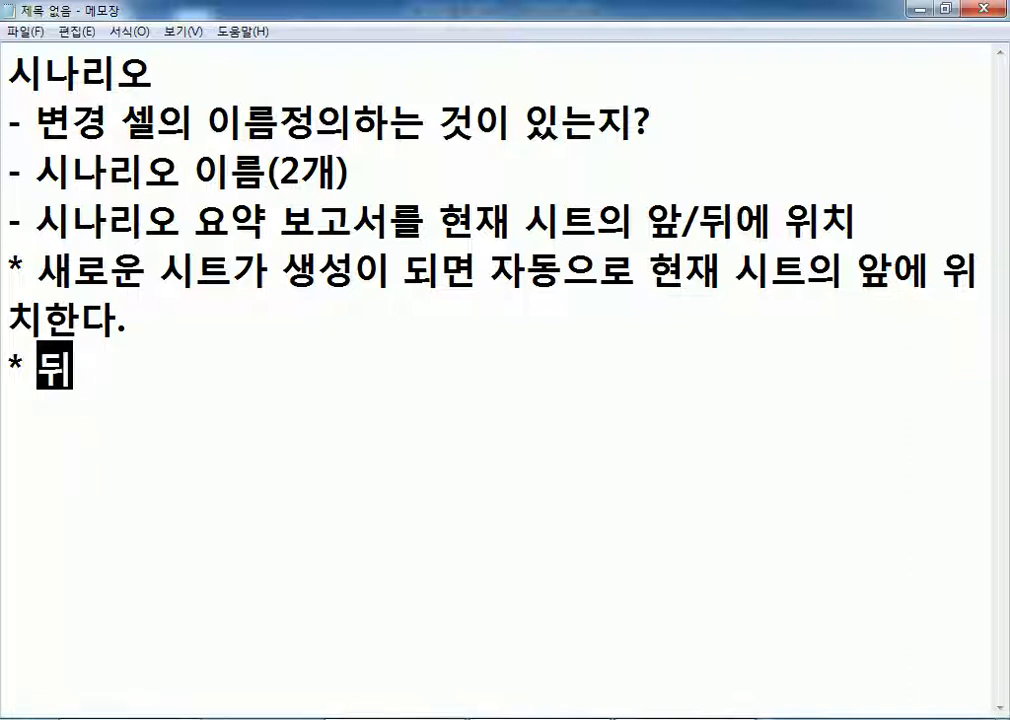
pyautogui.write('에 위치')
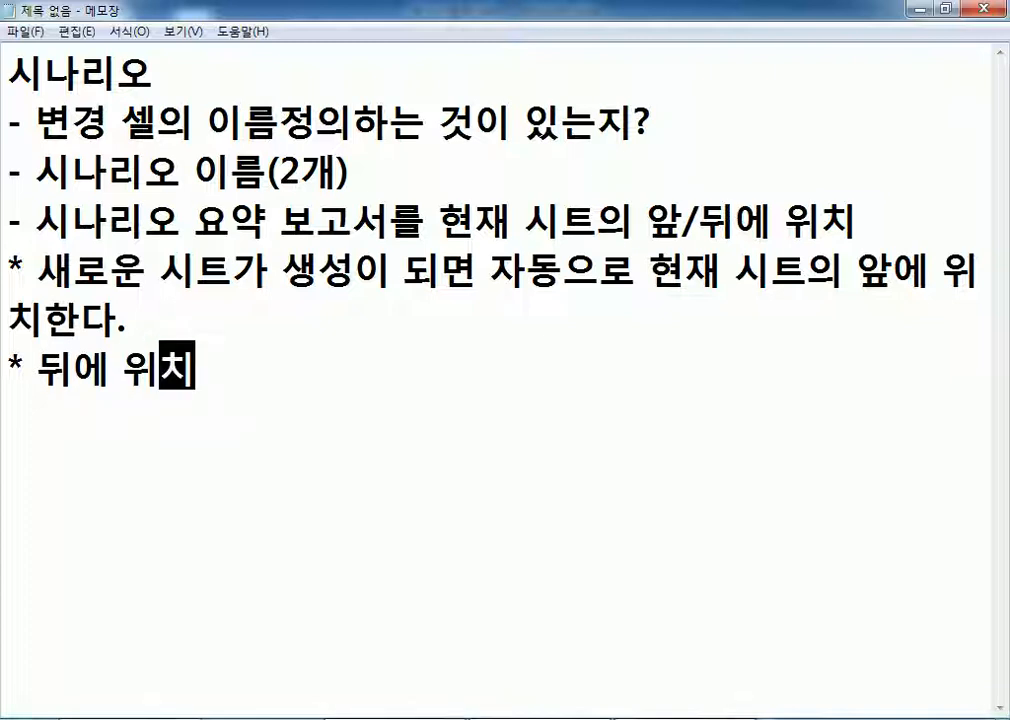
pyautogui.write('하려면')
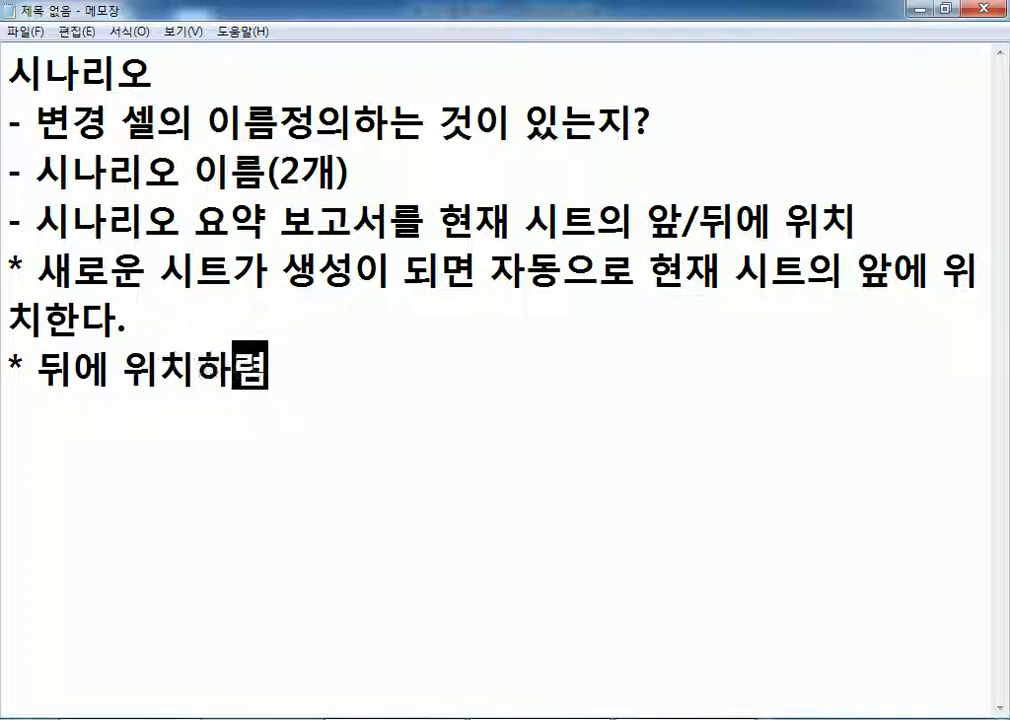
pyautogui.write(', 생')
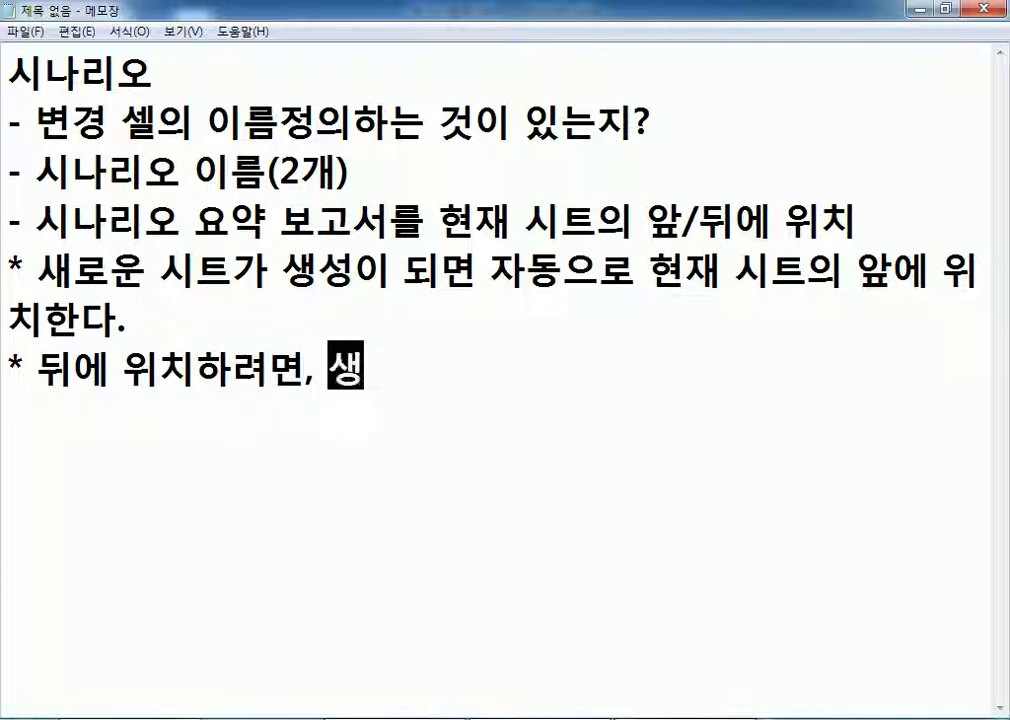
pyautogui.write('성후에 시트명')
pyautogui.press('BackSpace')
pyautogui.write('탭을 ')
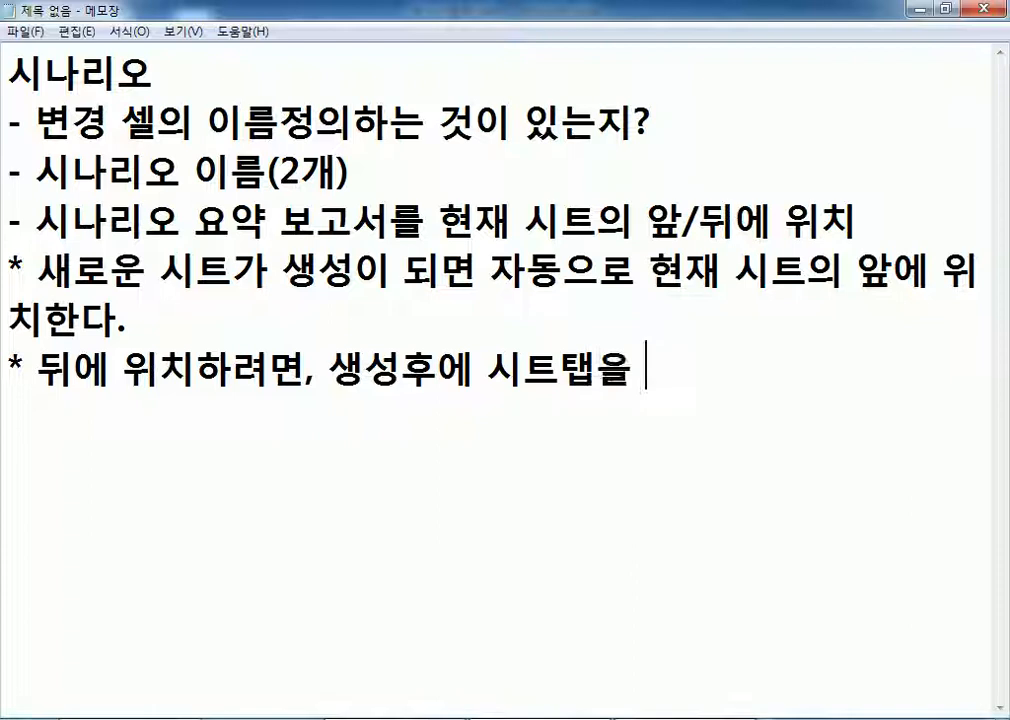
pyautogui.write('이동')
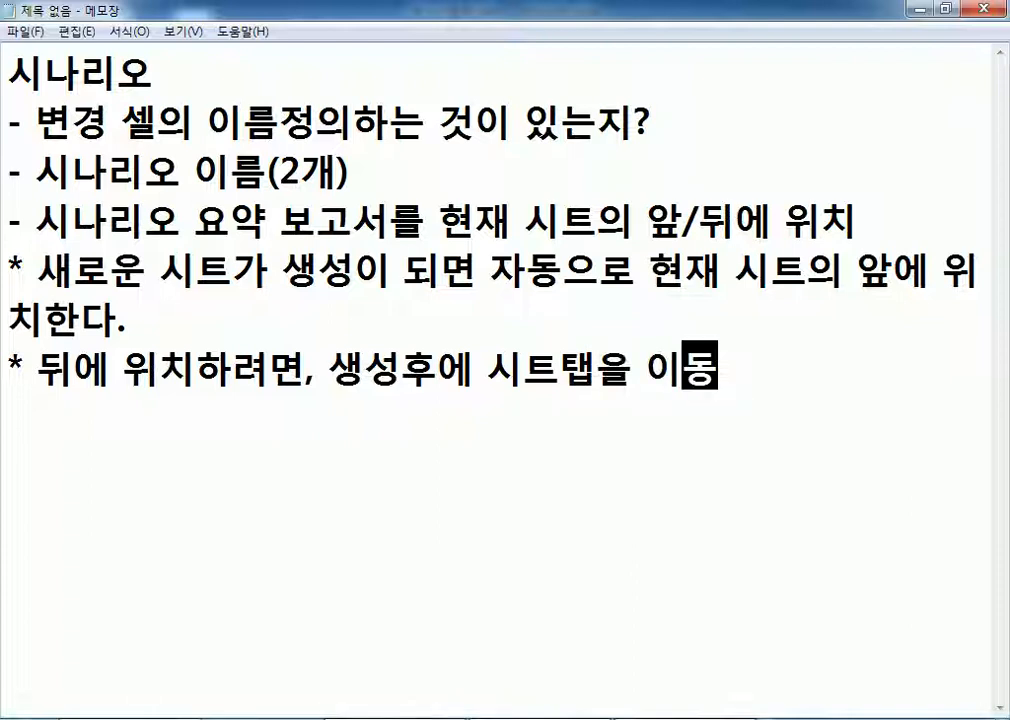
pyautogui.press('Return')
pyautogui.press('Return')
pyautogui.press('Return')
pyautogui.press('Up')
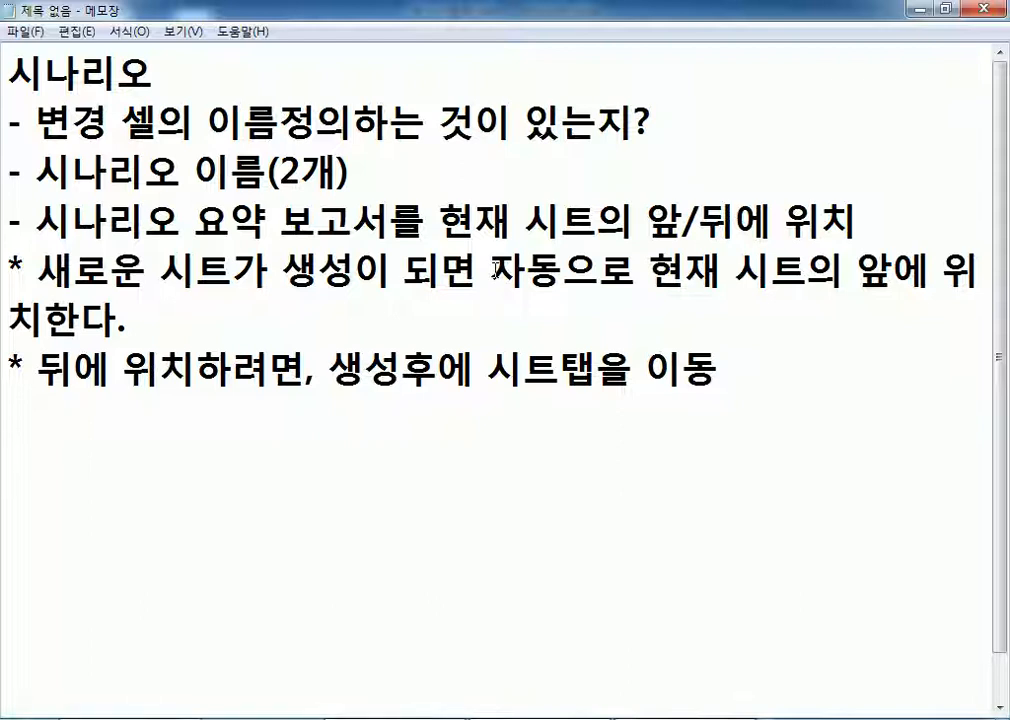
# Step: Point out '변경 셀의 이름정의' in the first bullet, examine E4:E5 and H14 in the Excel workbook, and return to the notes
pyautogui.moveTo(36, 120); pyautogui.dragTo(281, 122)
pyautogui.click(282, 121)
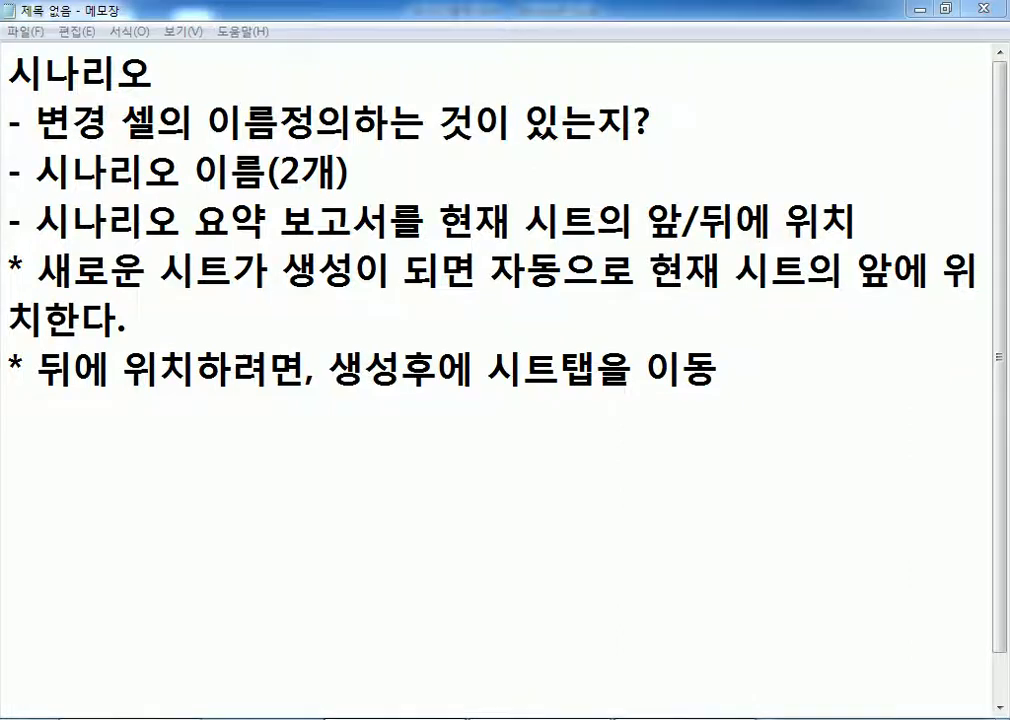
pyautogui.click(290, 718)
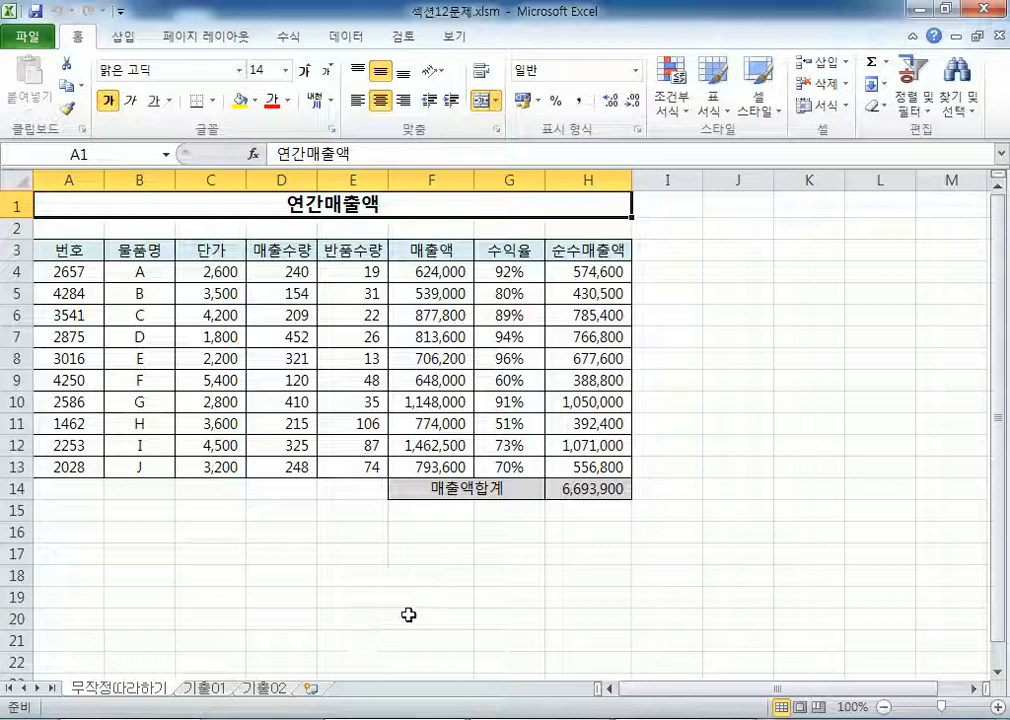
pyautogui.moveTo(336, 268); pyautogui.dragTo(364, 291)
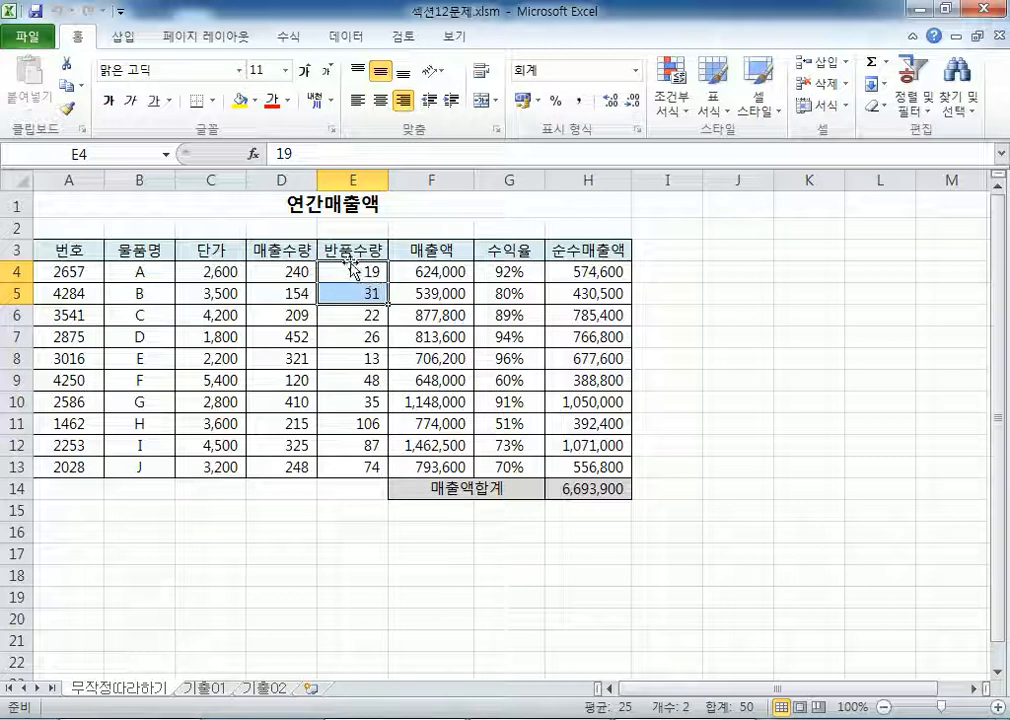
pyautogui.click(581, 489)
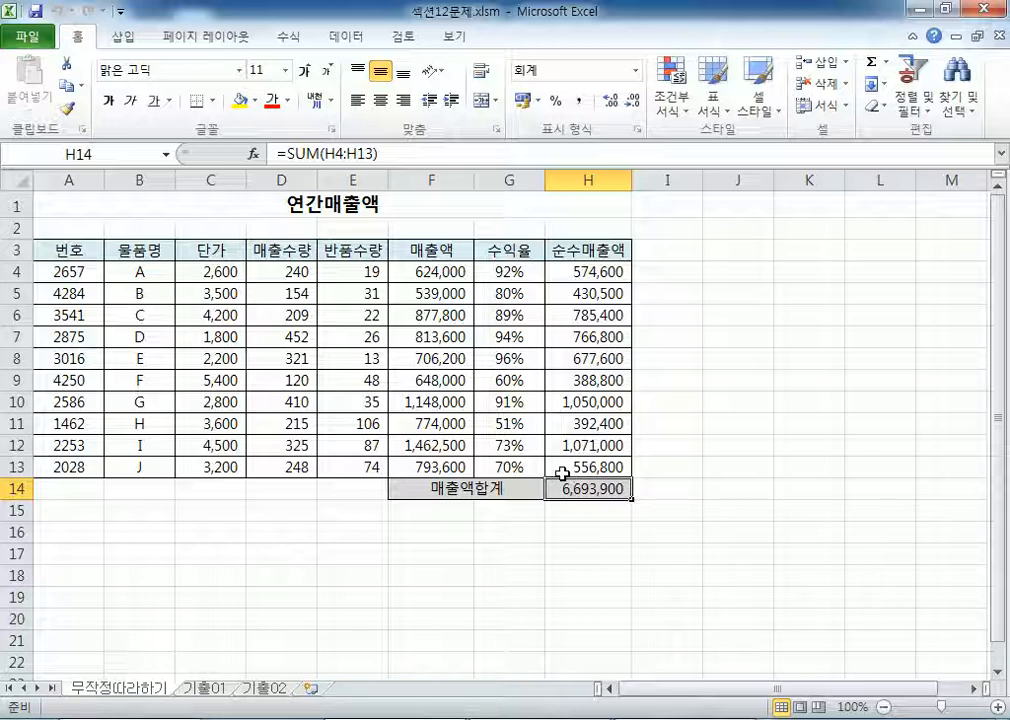
pyautogui.moveTo(340, 266); pyautogui.dragTo(338, 290)
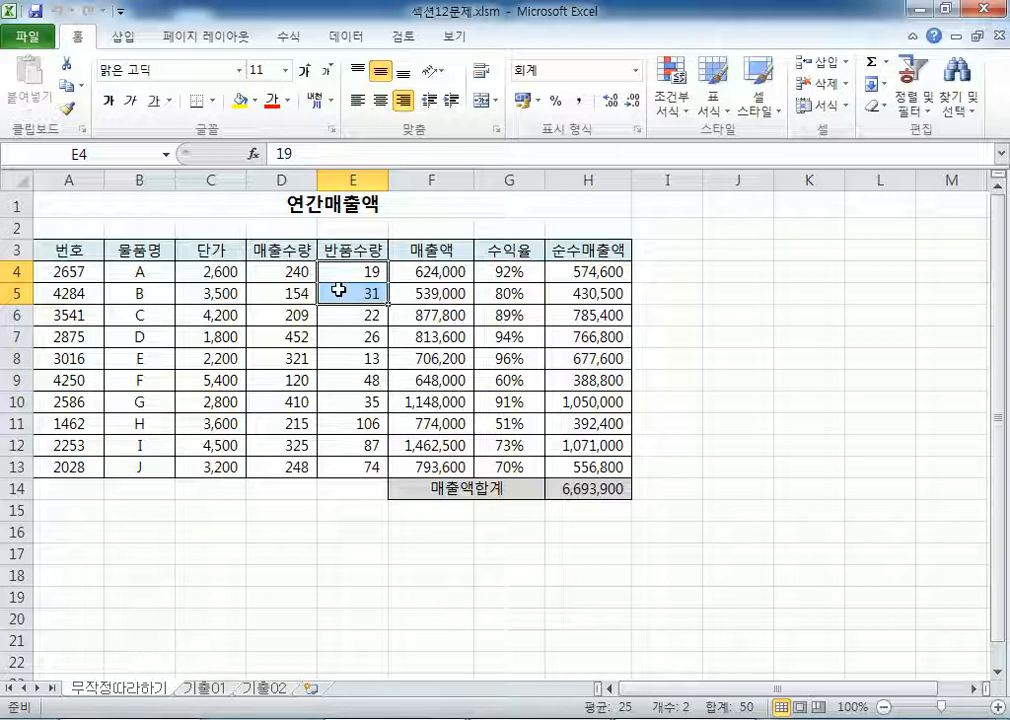
pyautogui.click(582, 487)
pyautogui.scroll(-2, 582, 485)
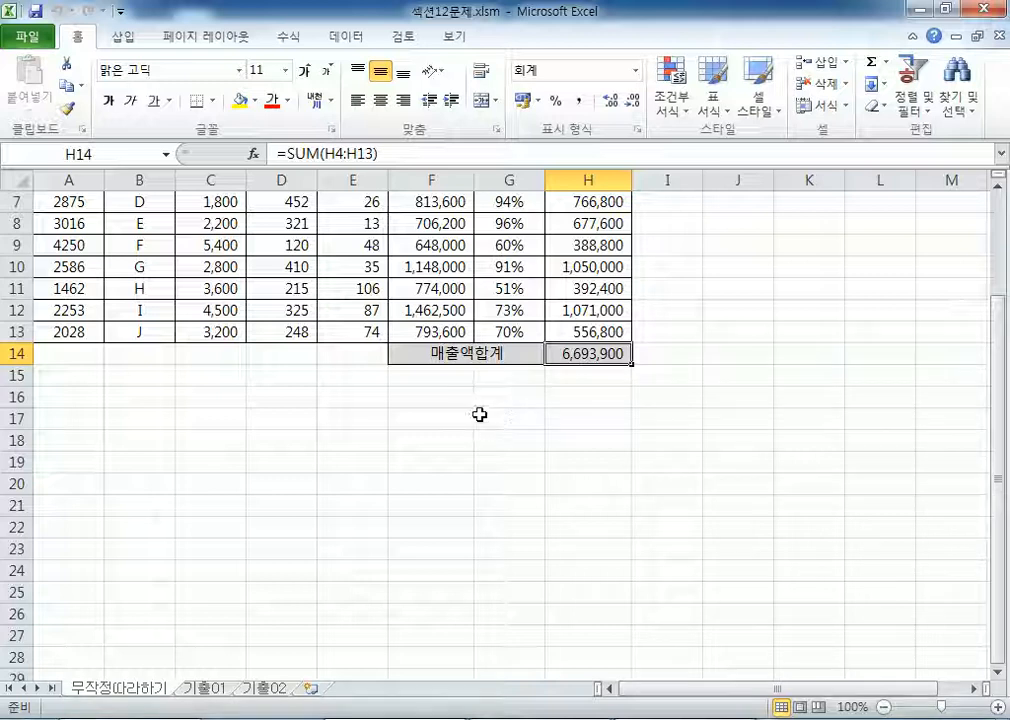
pyautogui.click(490, 718)
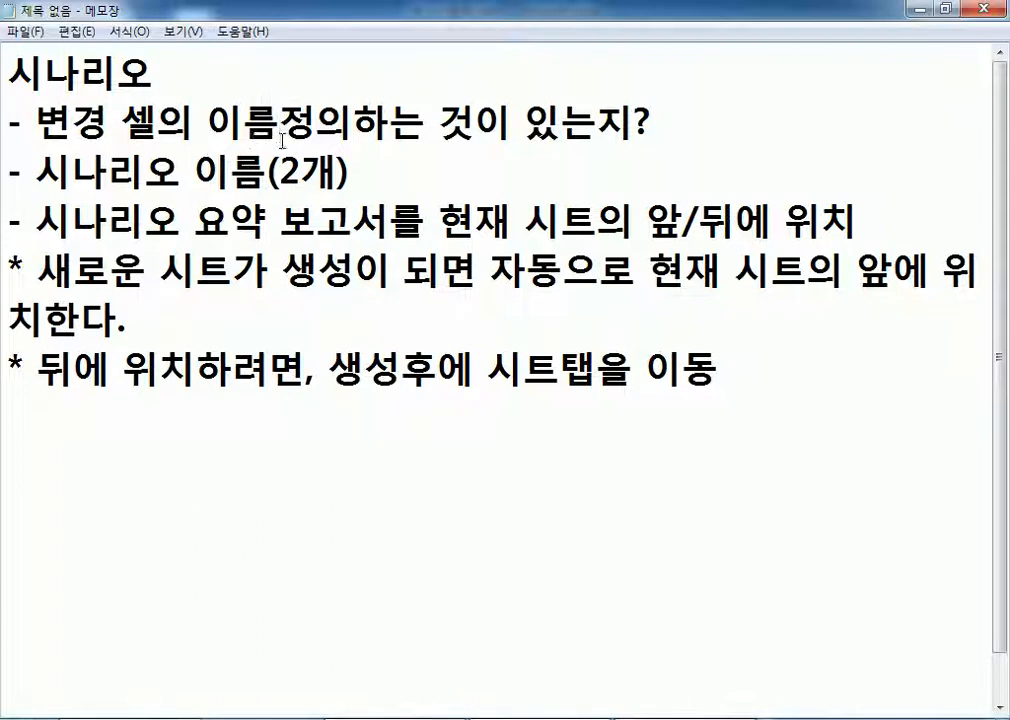
pyautogui.click(678, 112)
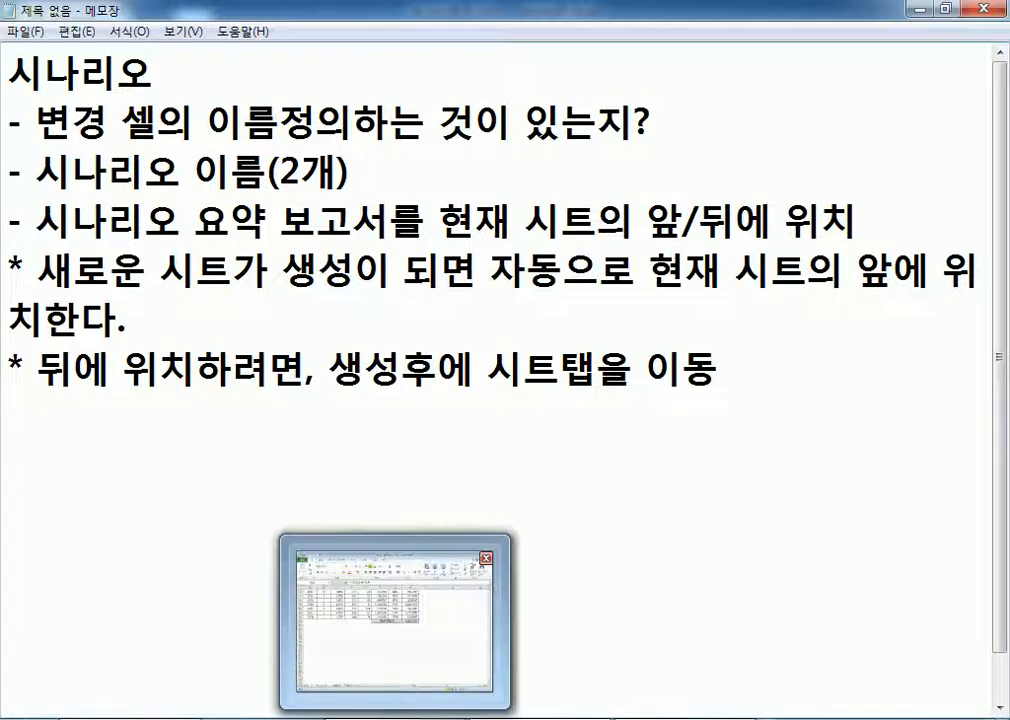
# Step: Switch to the Excel workbook 섹션12문제.xlsm and name item A's return quantity cell E4 'A반품수량'
pyautogui.click(364, 604)
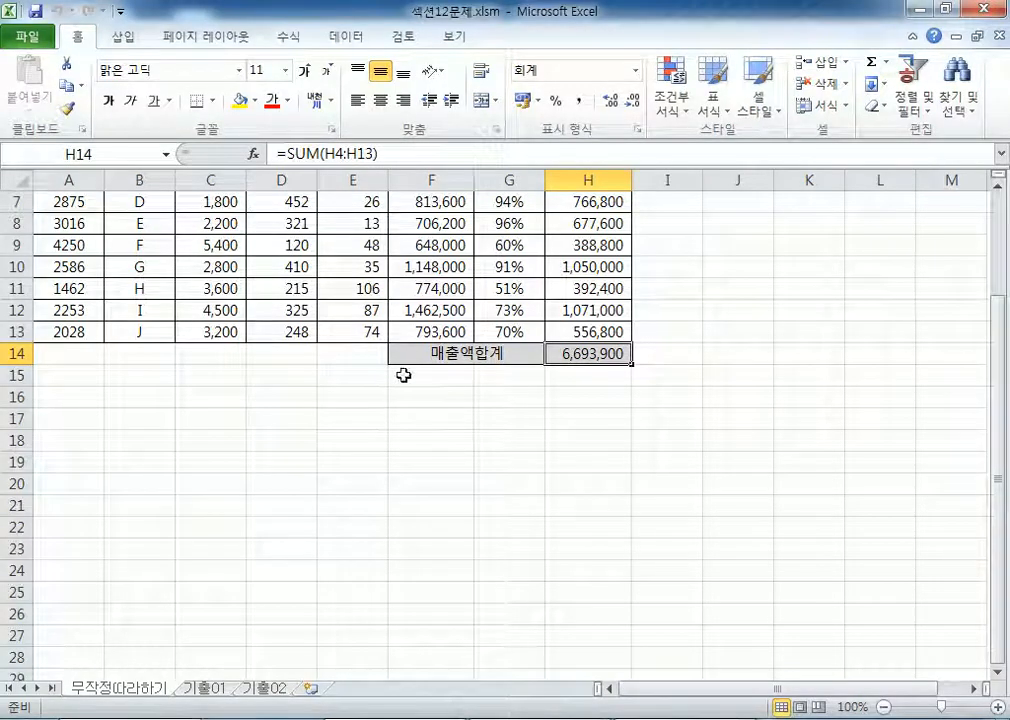
pyautogui.scroll(2, 365, 245)
pyautogui.click(352, 272)
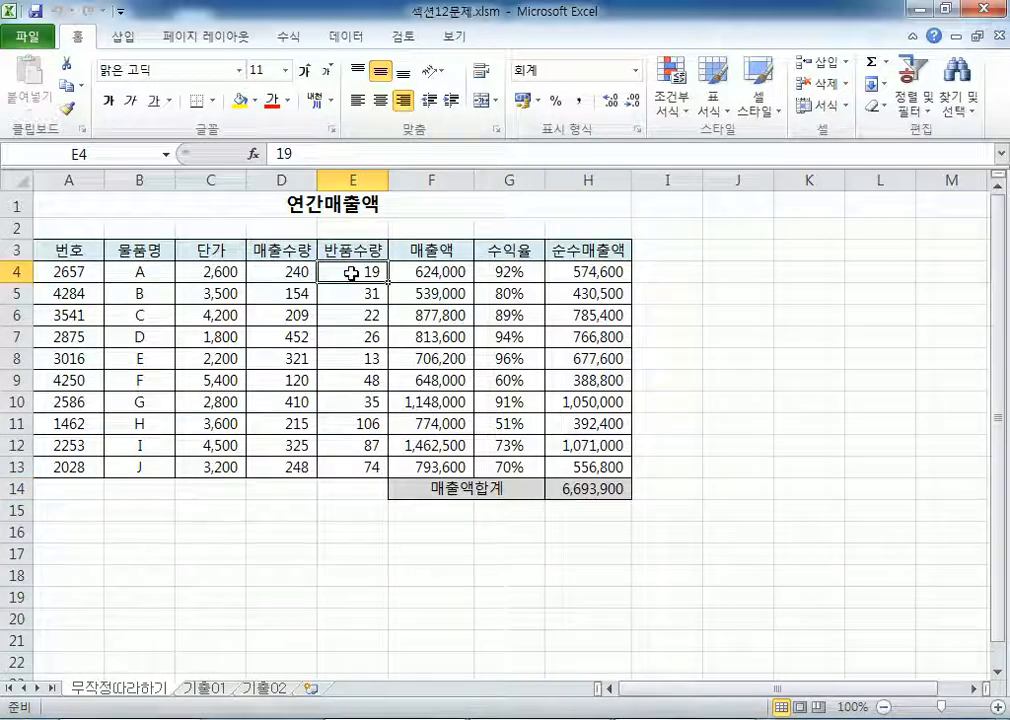
pyautogui.scroll(3, 352, 272)
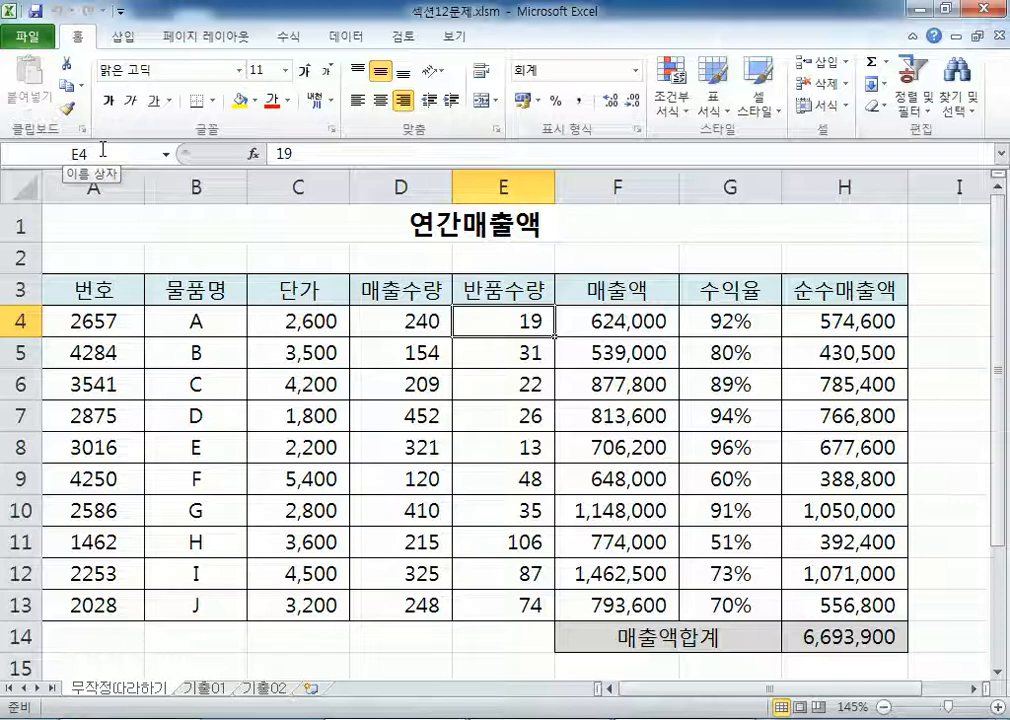
pyautogui.click(102, 149)
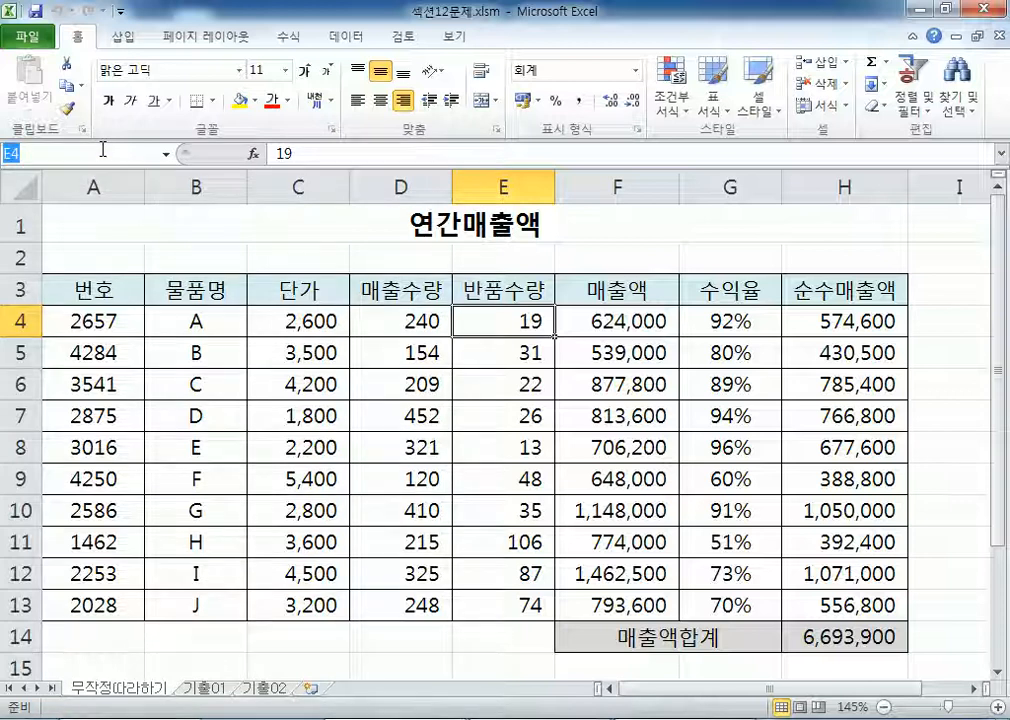
pyautogui.write('A반품')
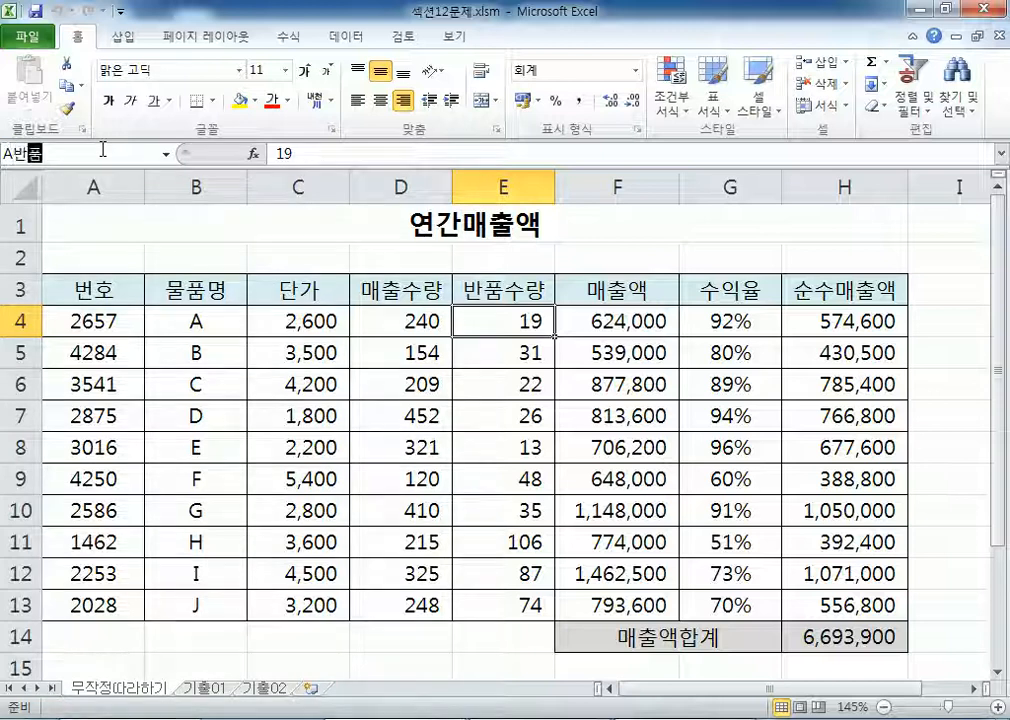
pyautogui.write('수량')
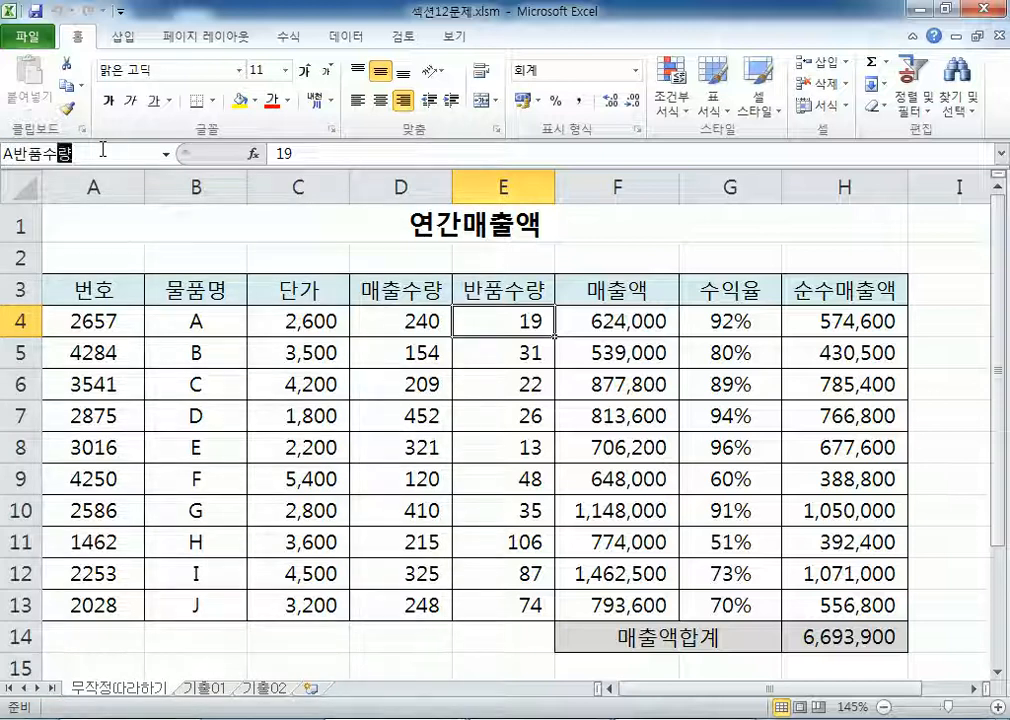
pyautogui.press('Return')
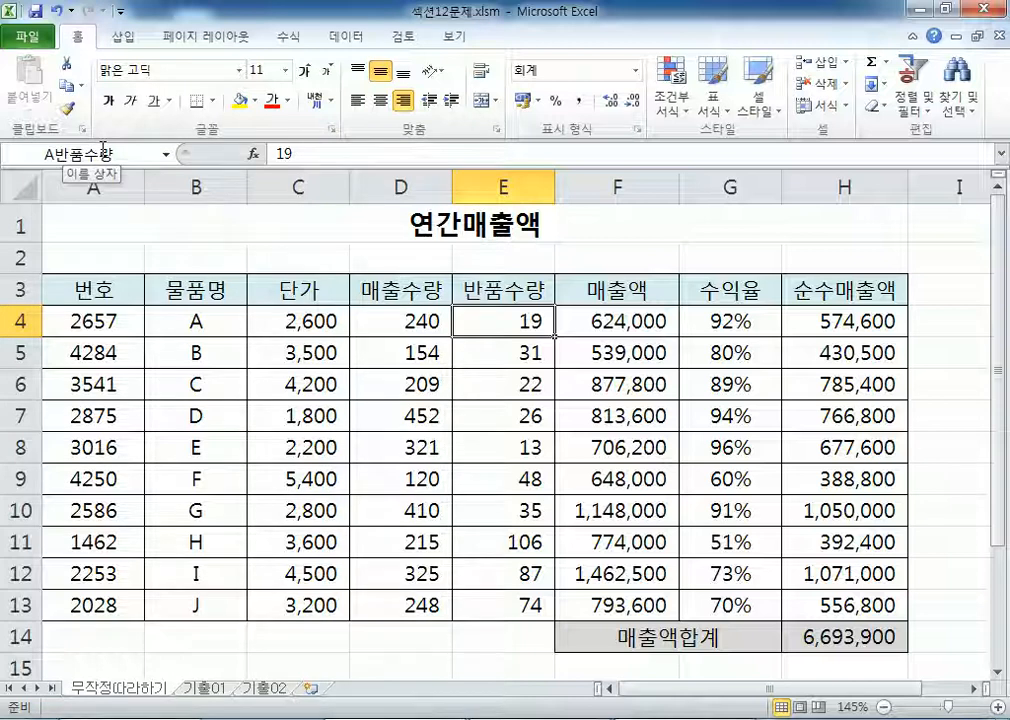
# Step: Name item B's return quantity cell E5 'B반품수량' and check the name defined for cell E4
pyautogui.click(482, 353)
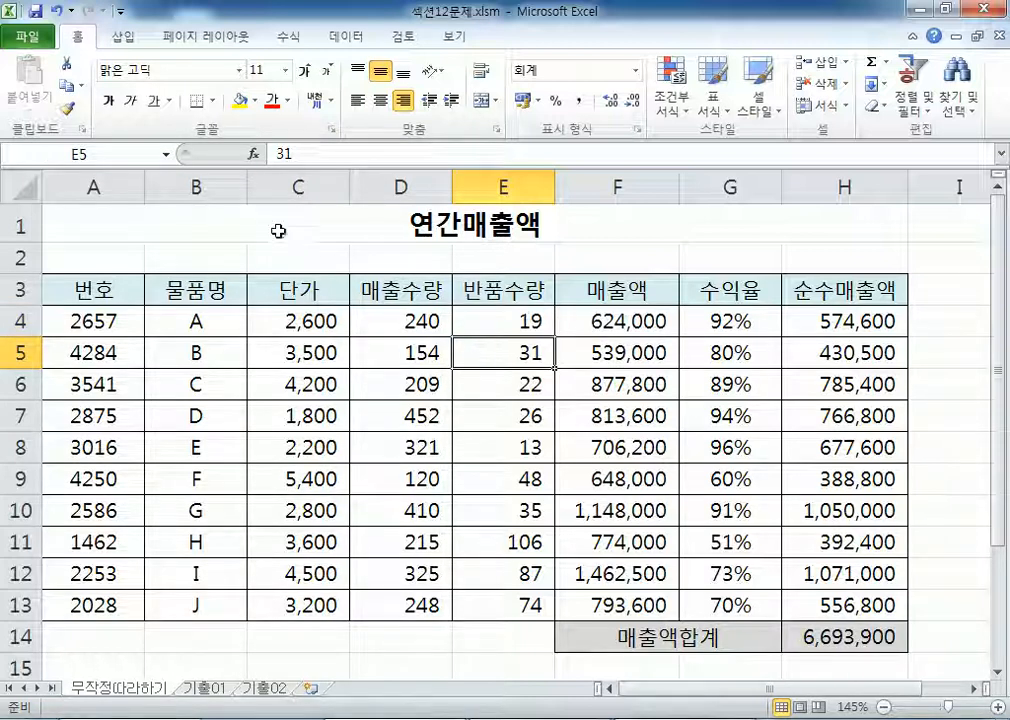
pyautogui.click(133, 149)
pyautogui.write('B')
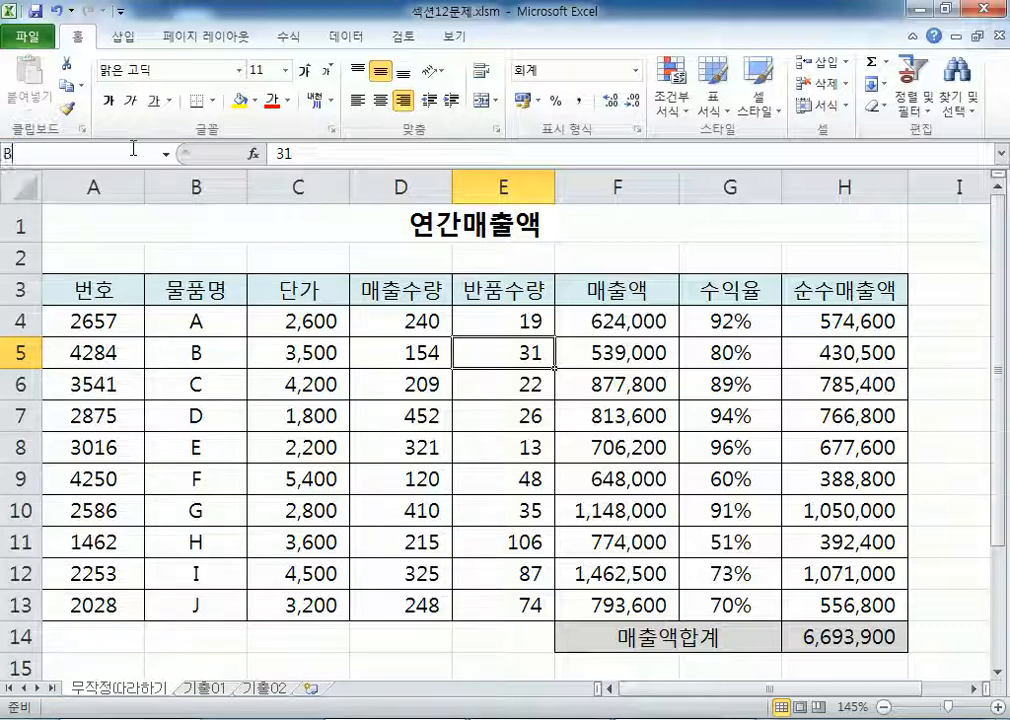
pyautogui.write('반품수량')
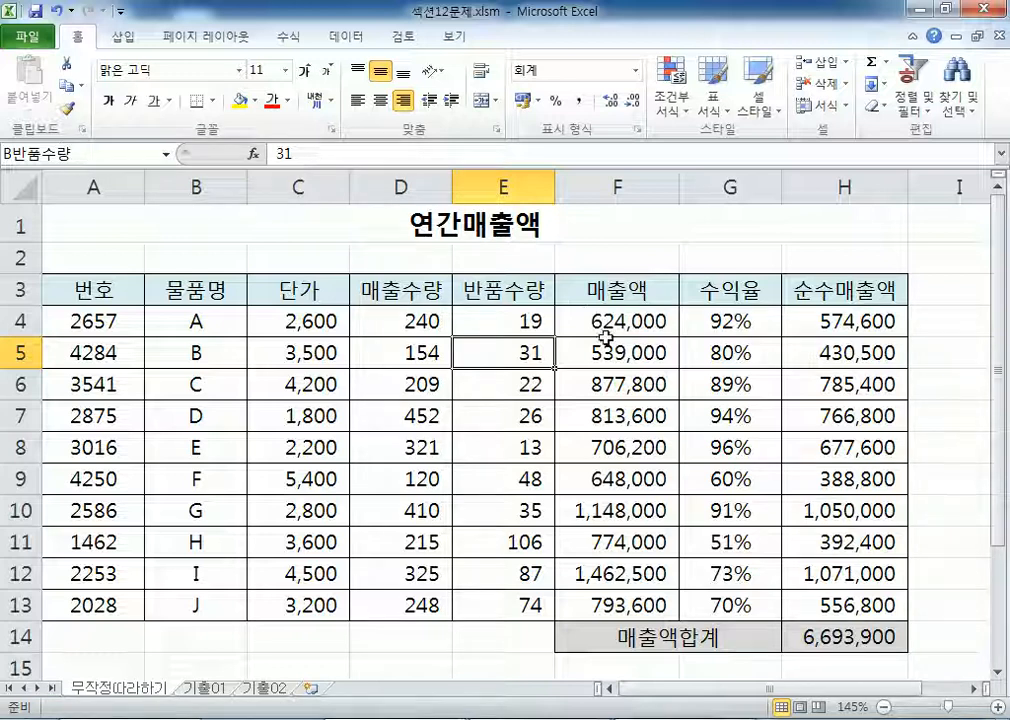
pyautogui.click(514, 322)
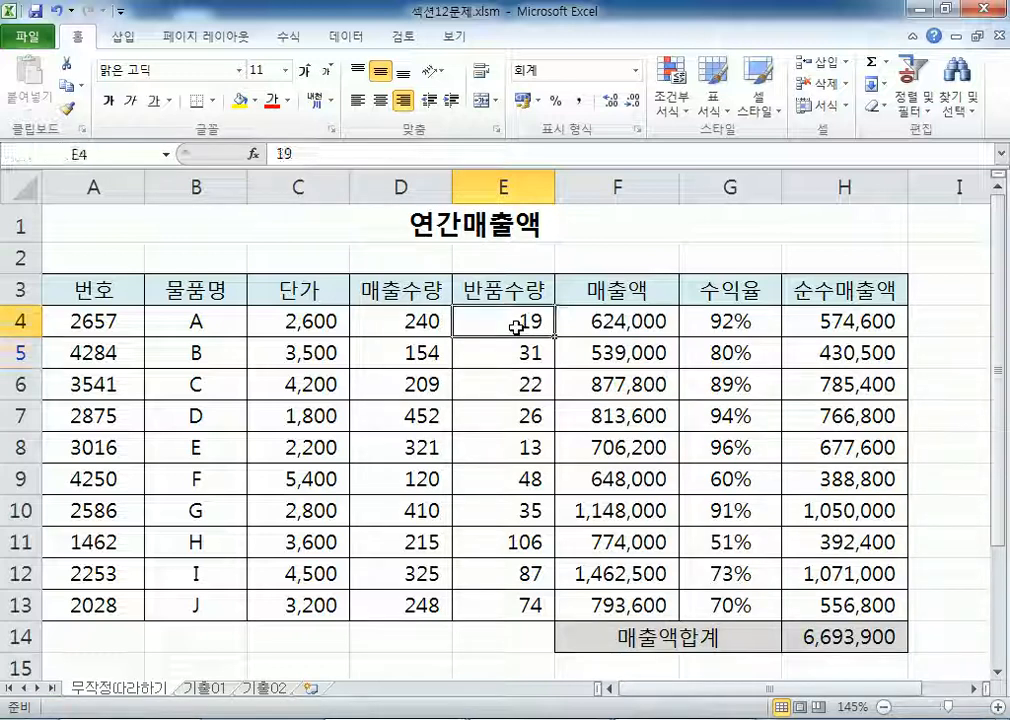
pyautogui.click(116, 151)
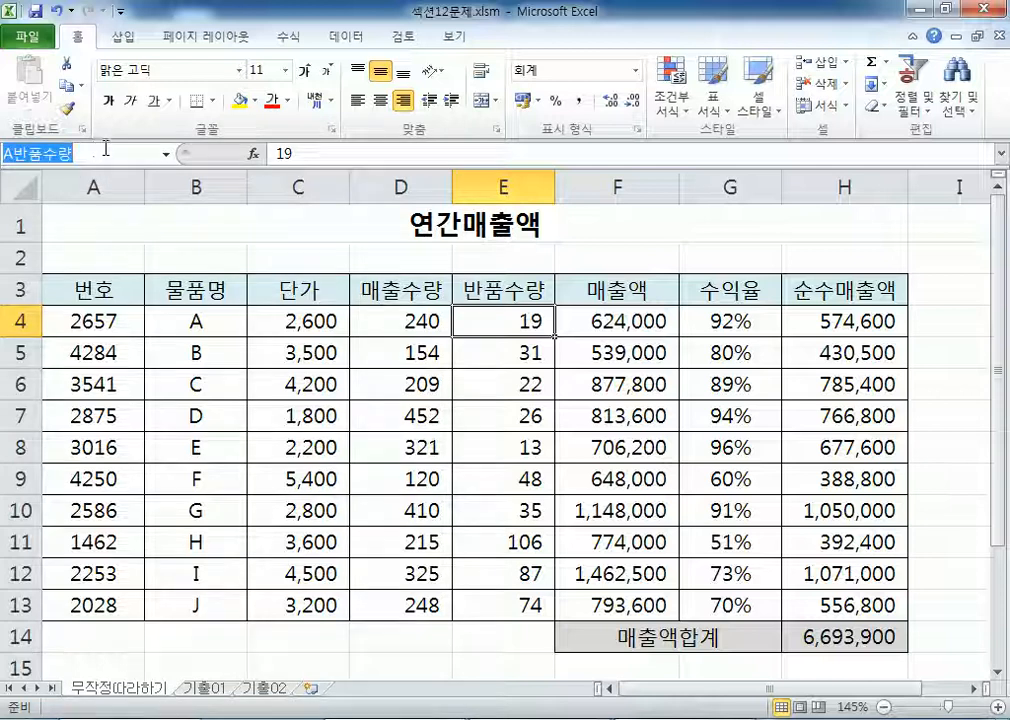
pyautogui.press('Escape')
# Step: Name the sales total cell H14 '매출액합계'
pyautogui.scroll(-2, 690, 452)
pyautogui.scroll(-1, 690, 452)
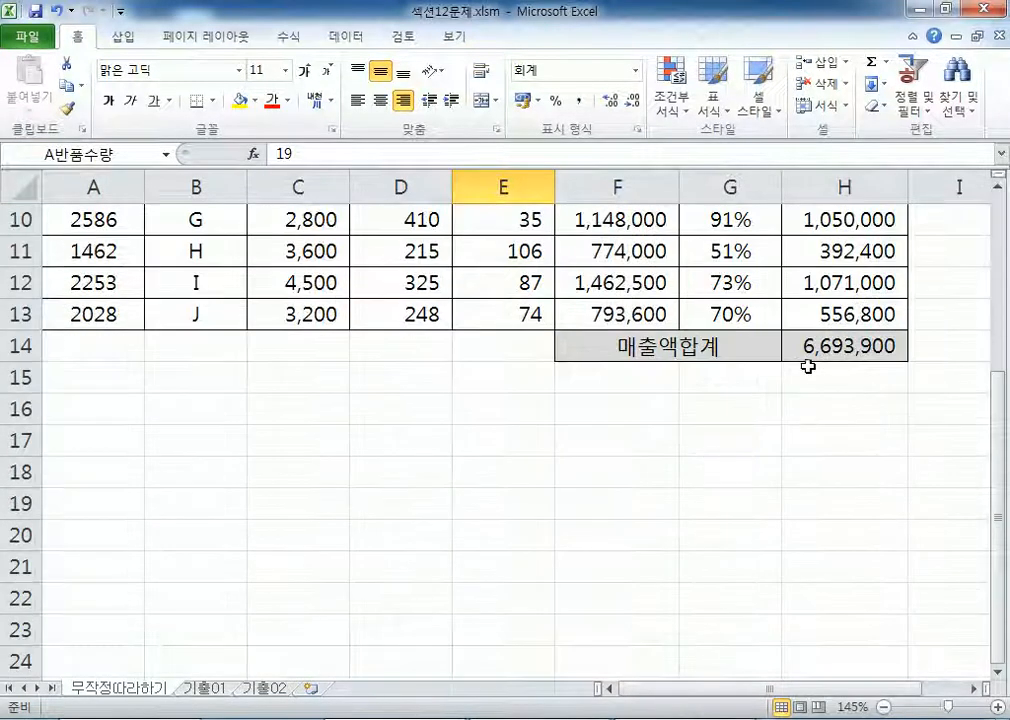
pyautogui.click(815, 356)
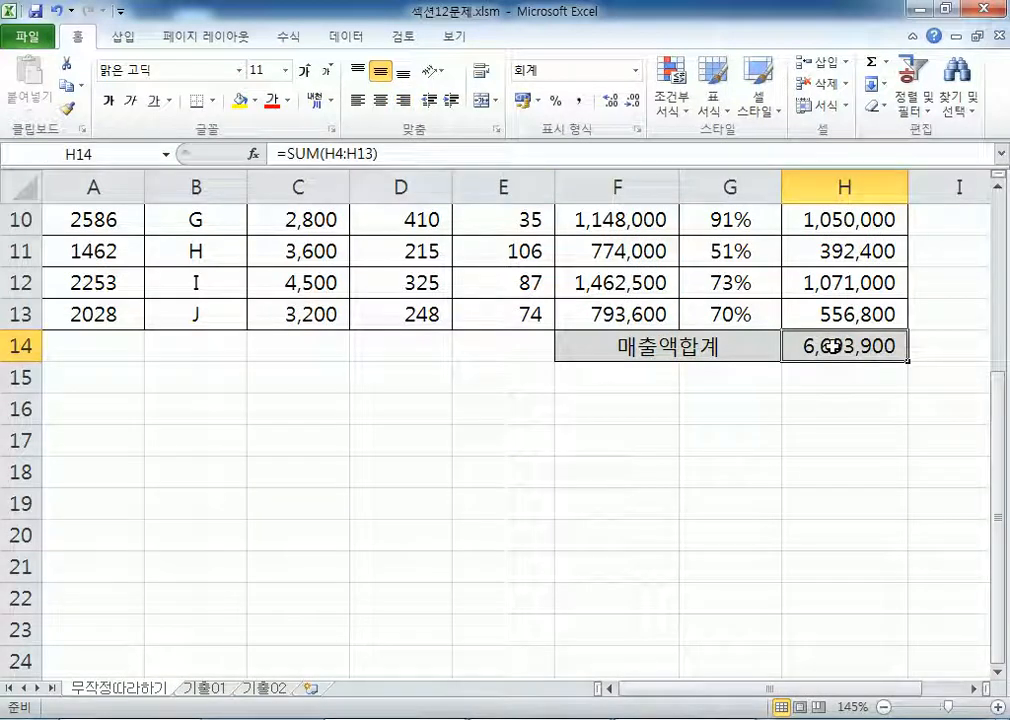
pyautogui.click(104, 156)
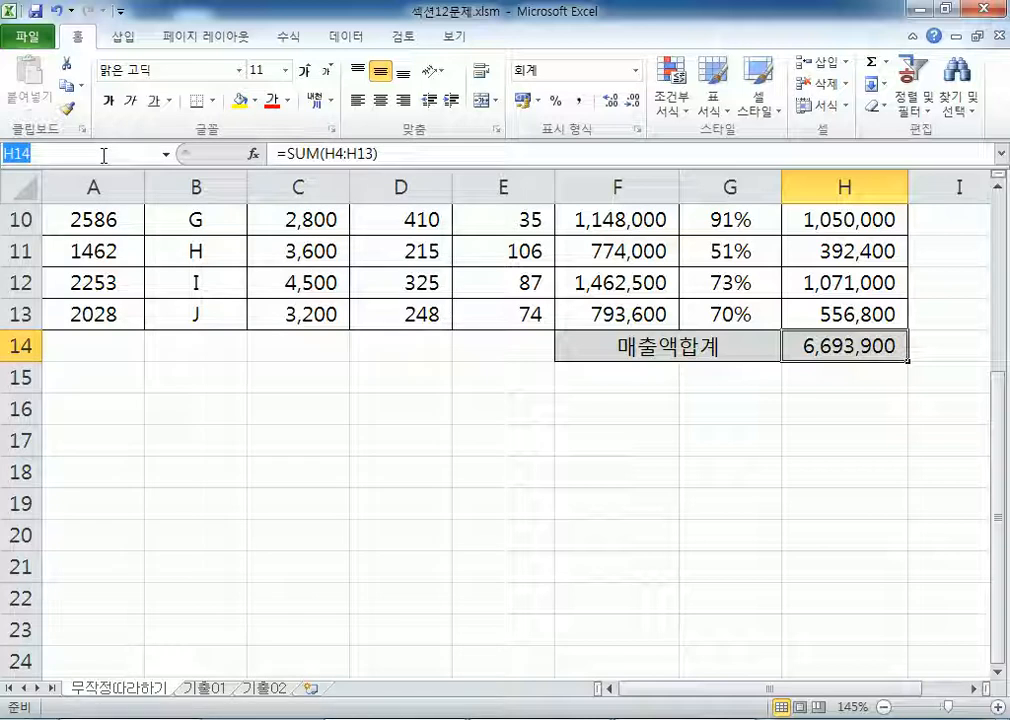
pyautogui.write('매추')
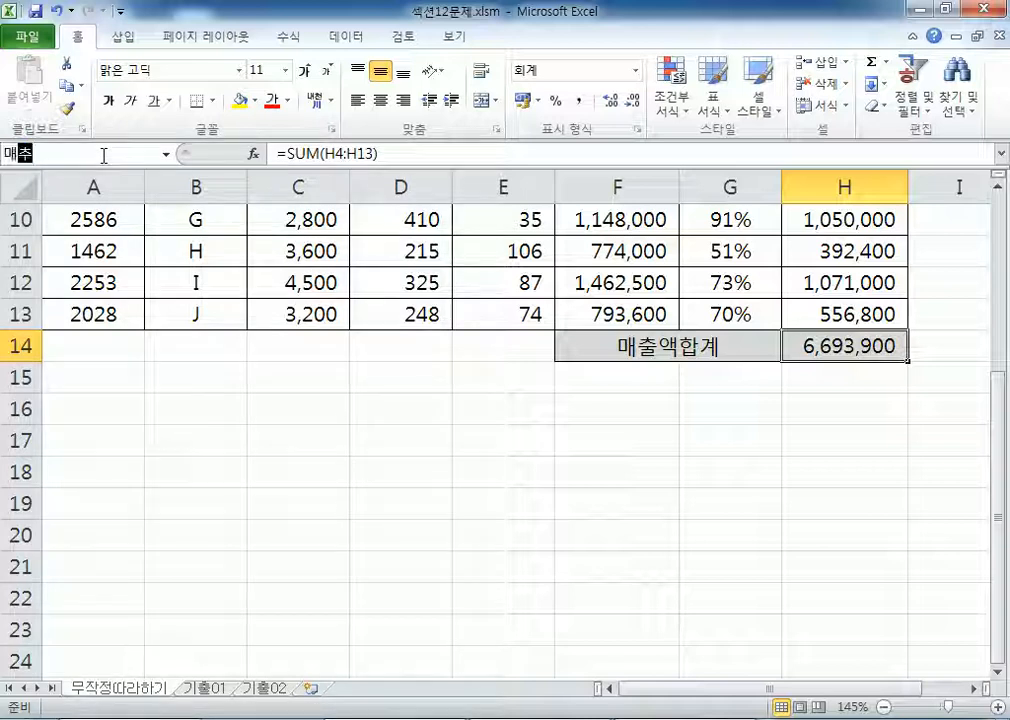
pyautogui.write('액합계')
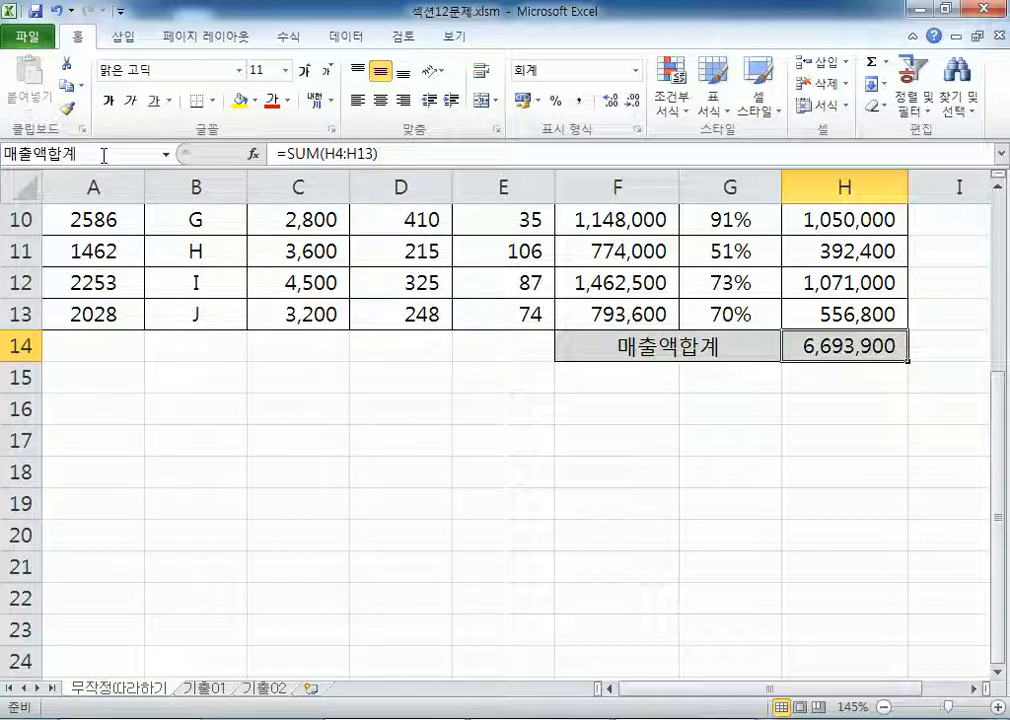
pyautogui.press('Return')
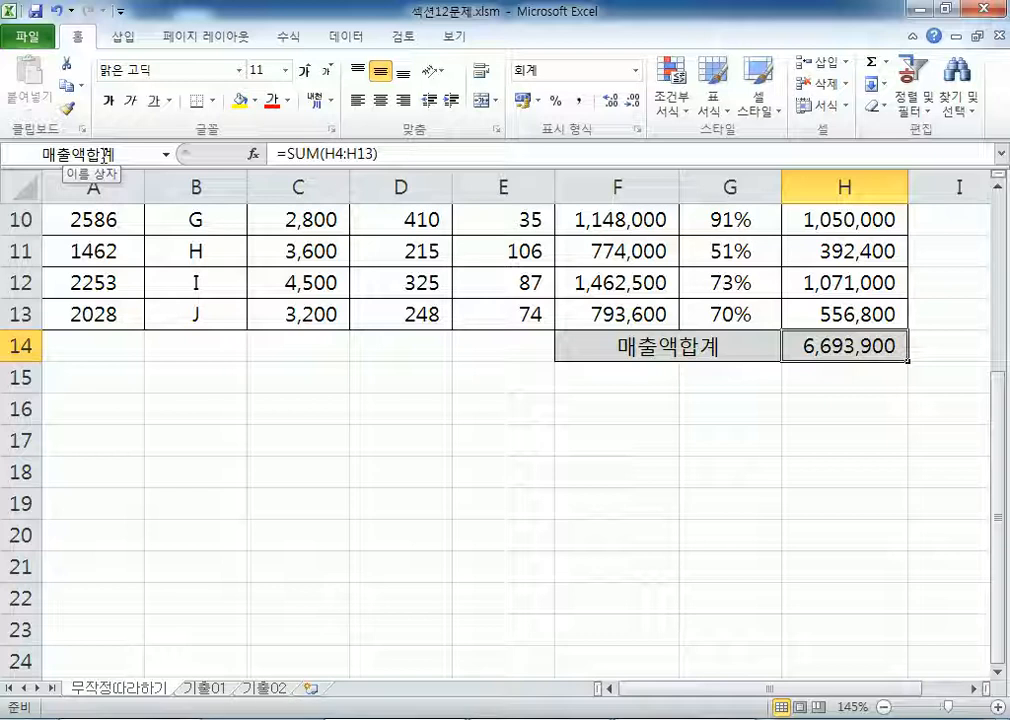
pyautogui.keyDown('ctrl'); pyautogui.scroll(-2, 188, 268); pyautogui.keyUp('ctrl')
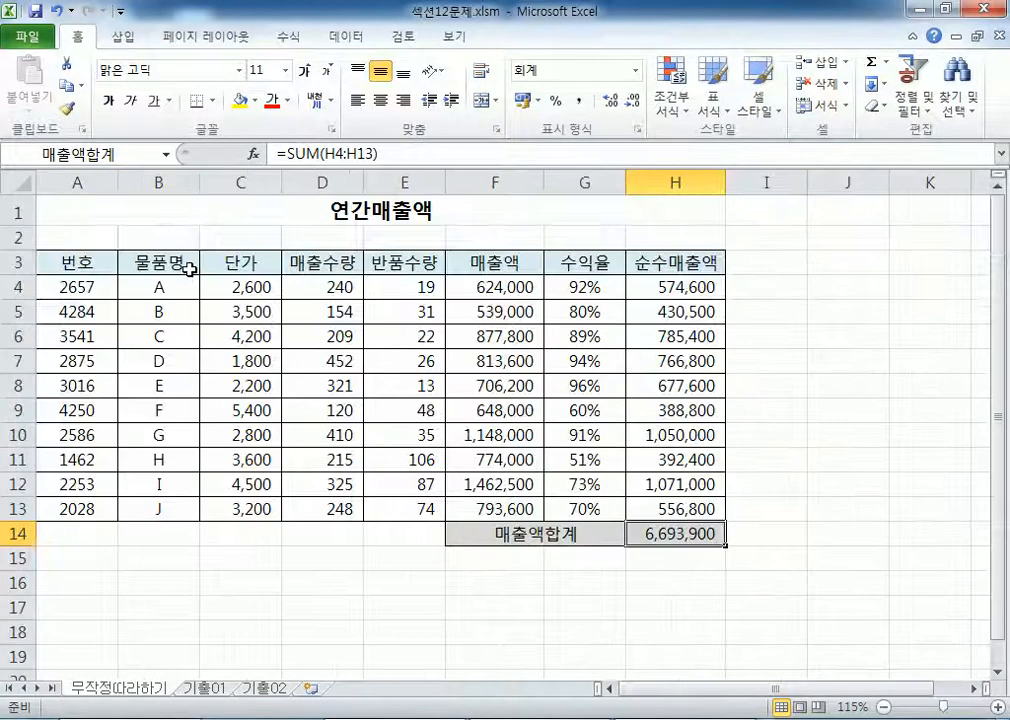
pyautogui.click(790, 233)
pyautogui.click(347, 37)
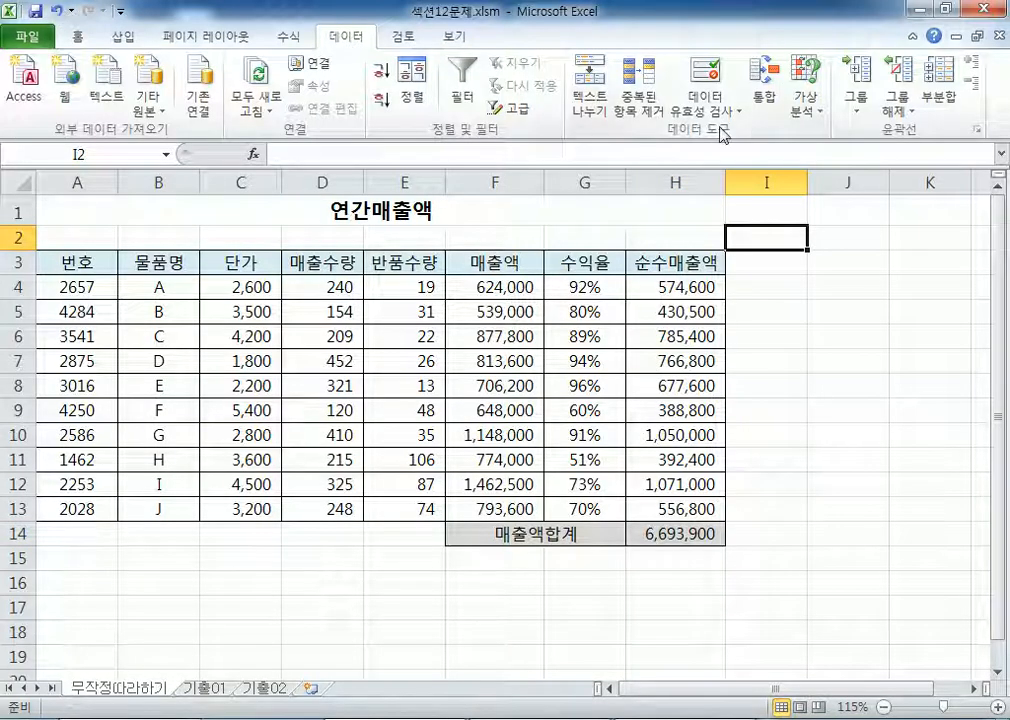
pyautogui.click(805, 104)
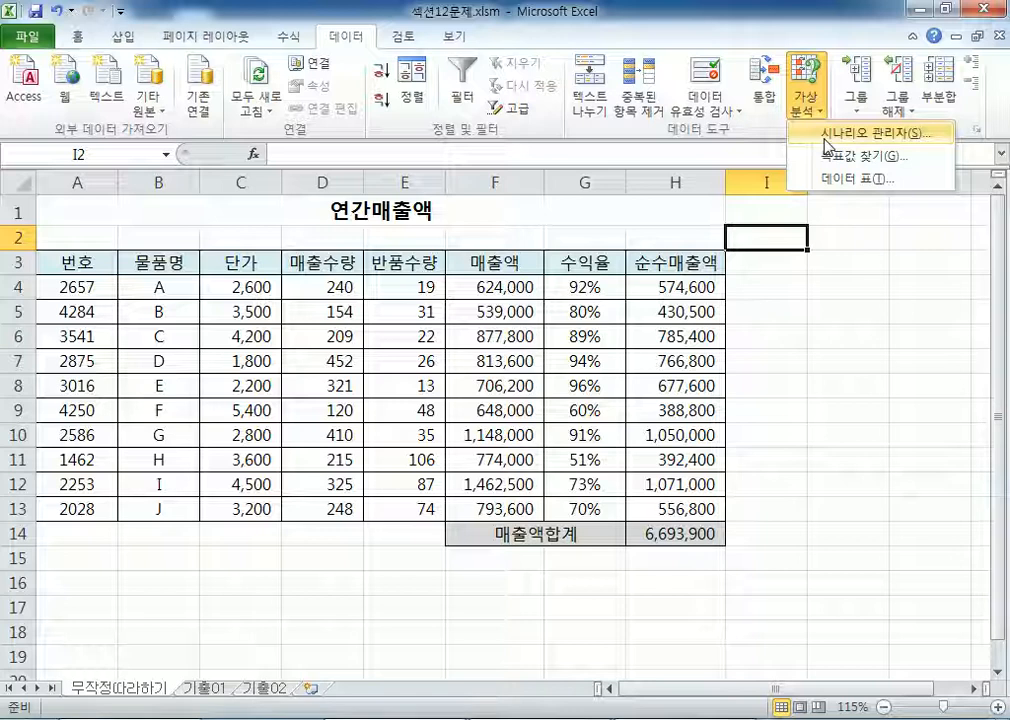
pyautogui.click(399, 290)
pyautogui.moveTo(397, 286); pyautogui.dragTo(397, 311)
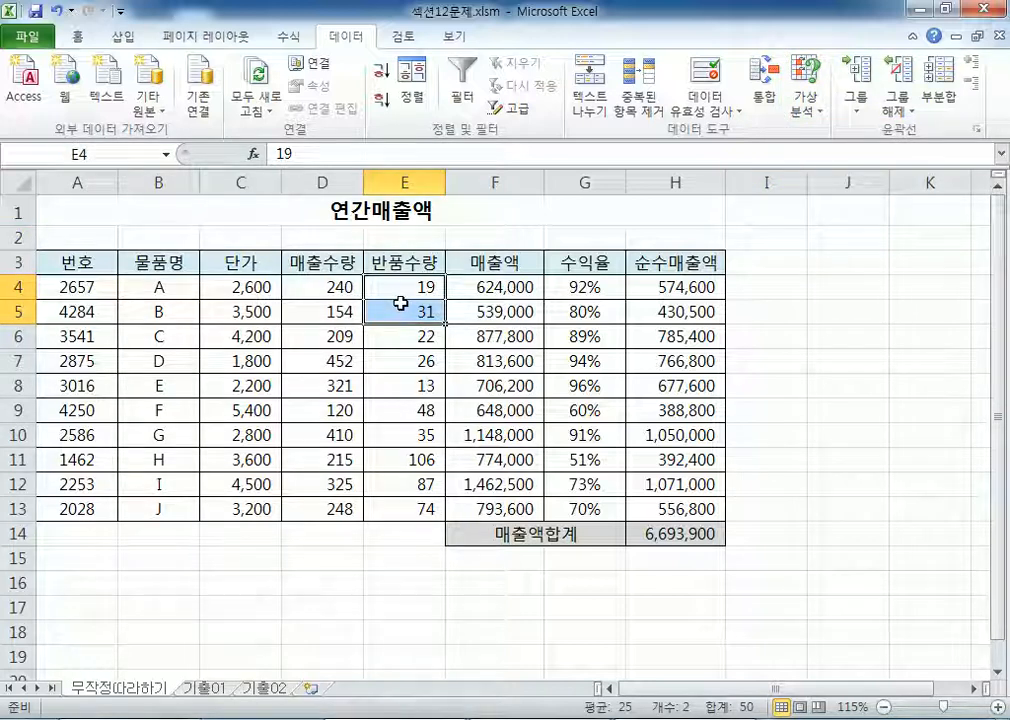
pyautogui.moveTo(408, 291); pyautogui.dragTo(406, 310)
pyautogui.click(804, 105)
pyautogui.click(793, 128)
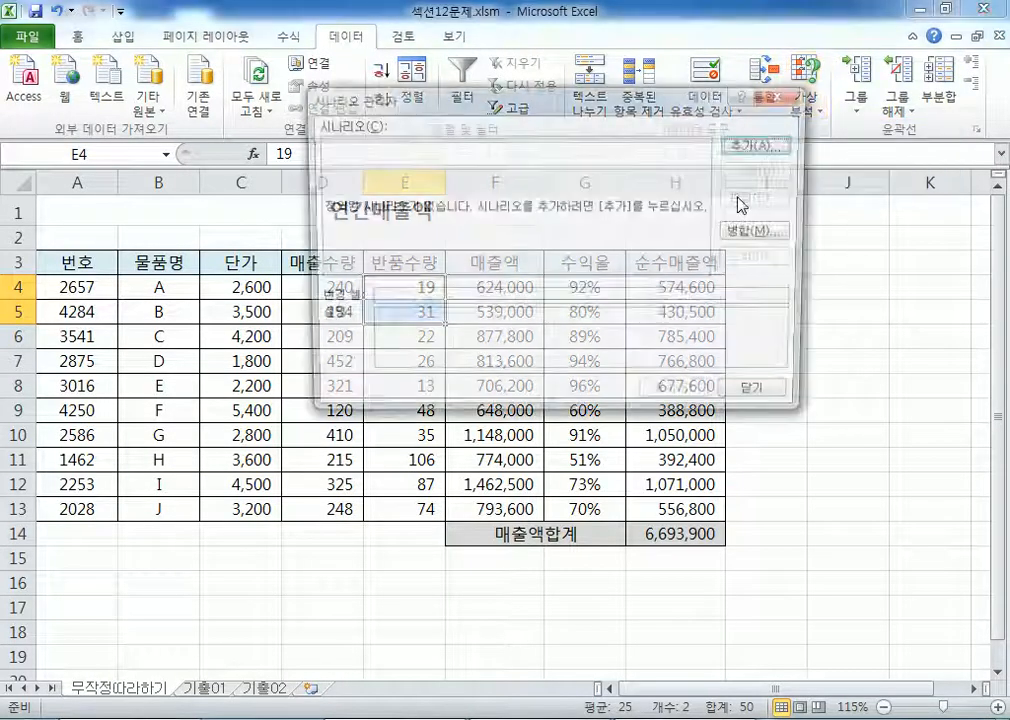
pyautogui.click(762, 144)
pyautogui.moveTo(388, 197); pyautogui.dragTo(353, 197)
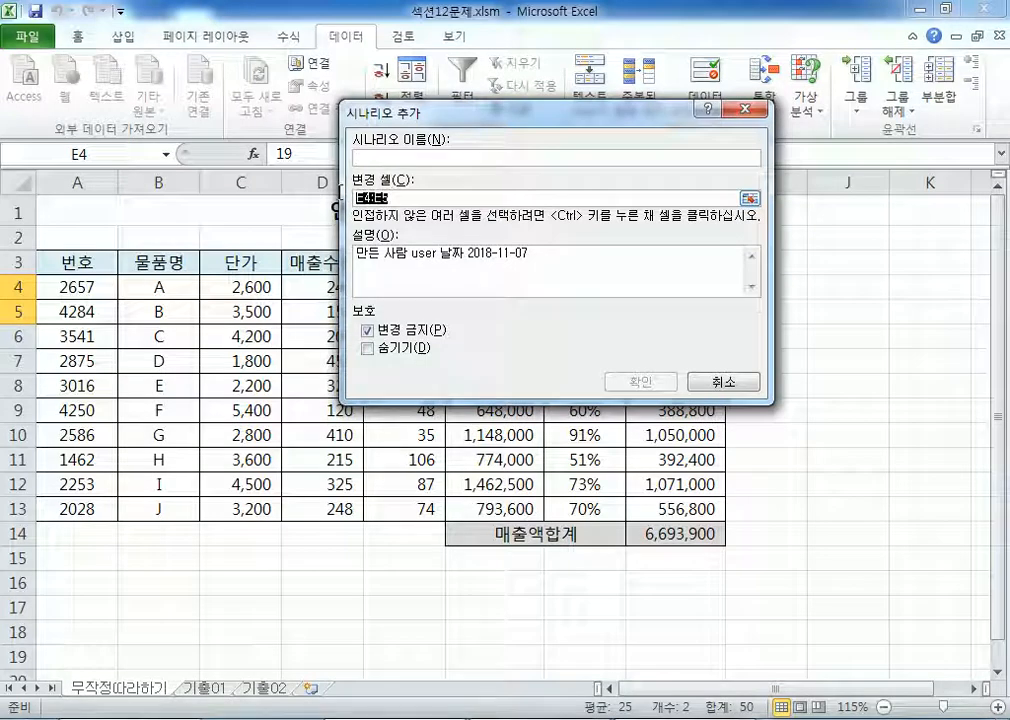
pyautogui.press('Escape')
pyautogui.press('Escape')
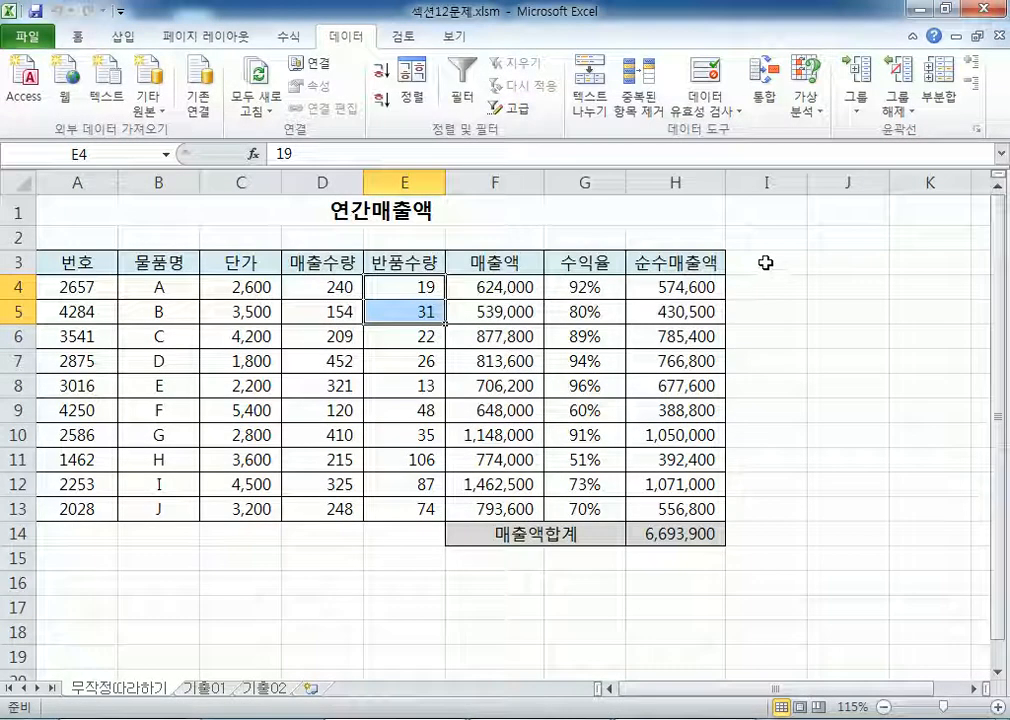
pyautogui.click(765, 262)
pyautogui.click(805, 92)
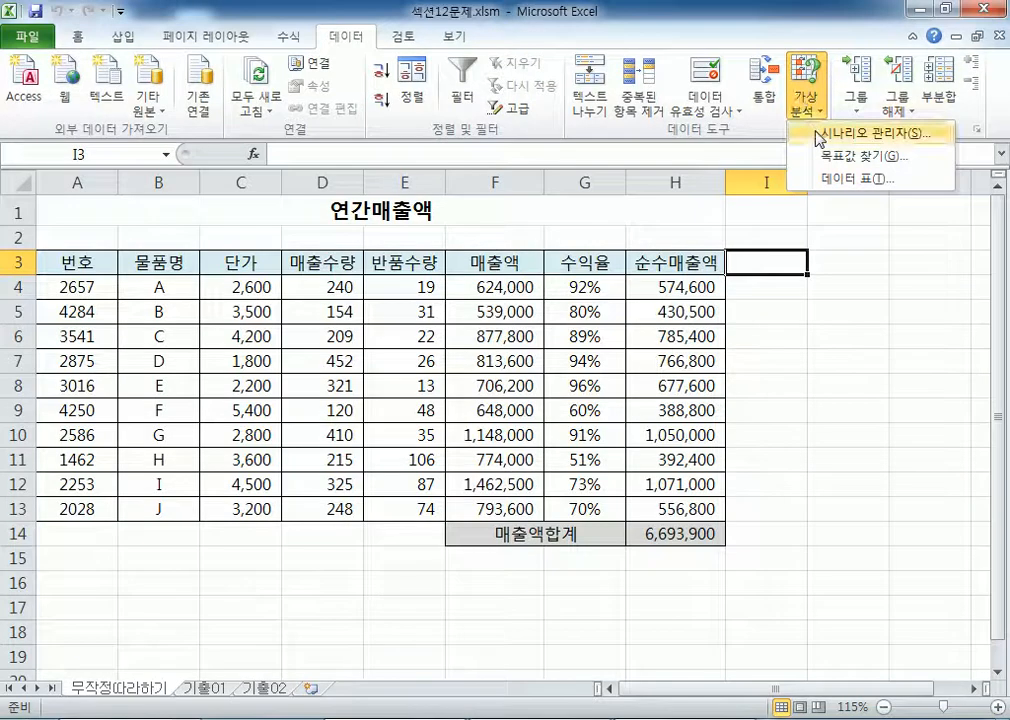
pyautogui.click(818, 137)
pyautogui.click(761, 148)
pyautogui.moveTo(379, 197); pyautogui.dragTo(357, 197)
pyautogui.moveTo(412, 115); pyautogui.dragTo(520, 115)
pyautogui.moveTo(370, 286); pyautogui.dragTo(384, 305)
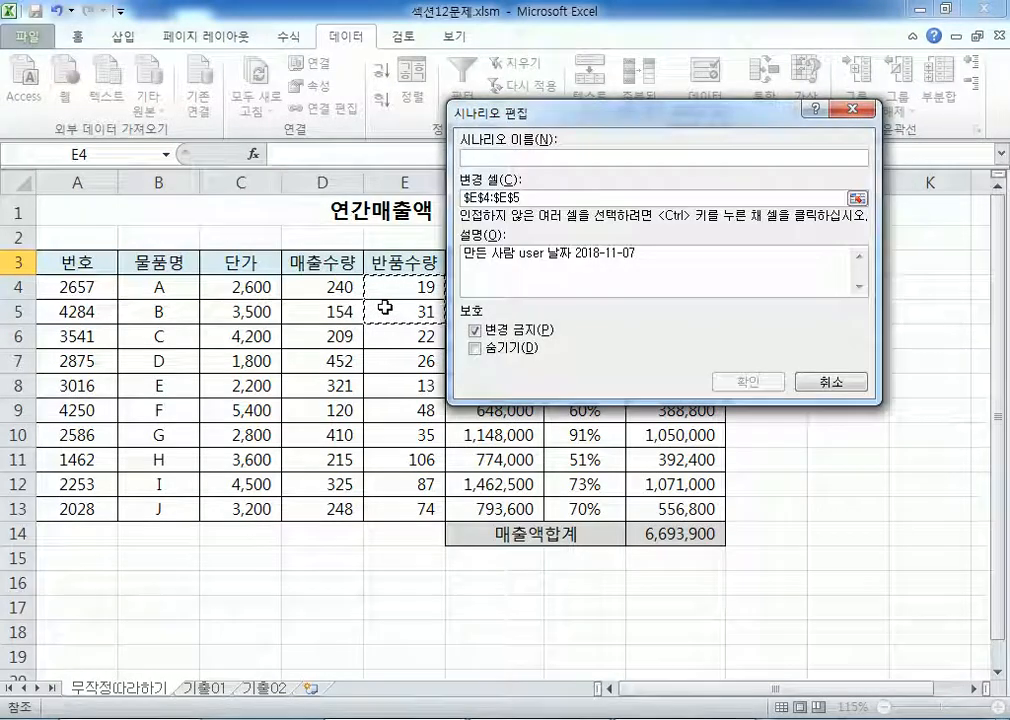
pyautogui.press('Escape')
pyautogui.press('Escape')
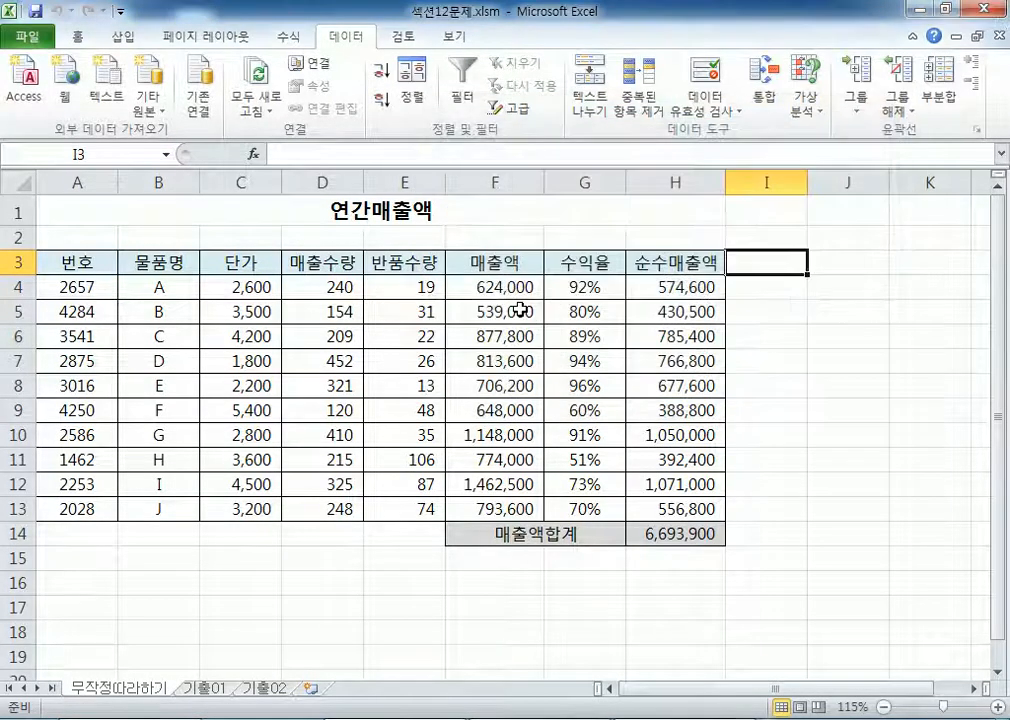
# Step: Select the title cell A1 and open the Scenario Manager
pyautogui.click(240, 213)
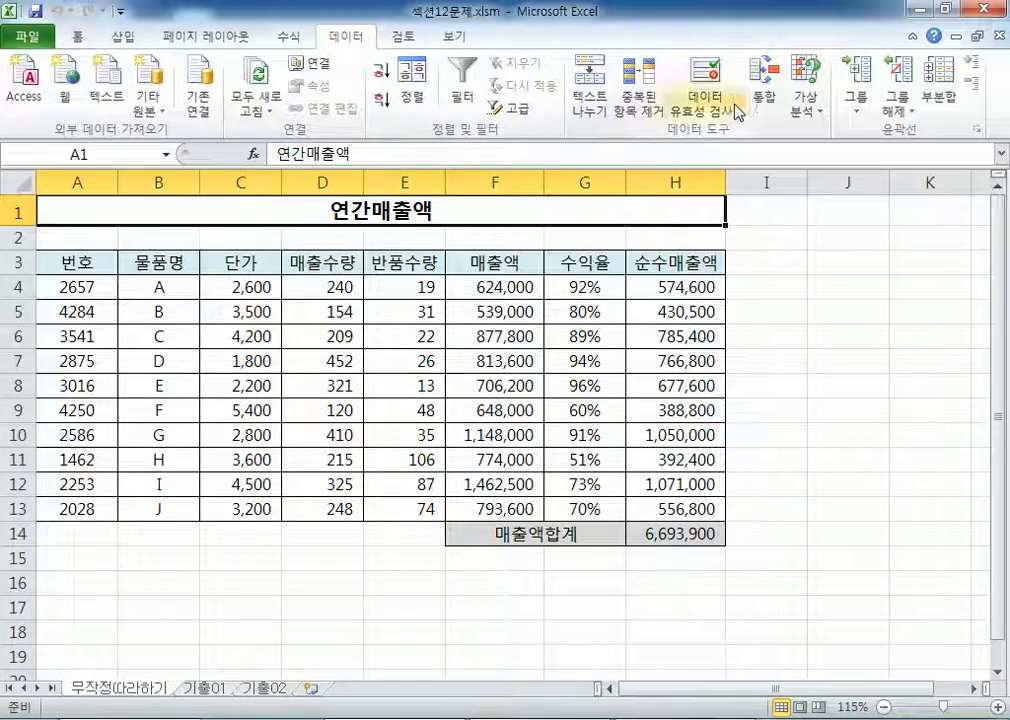
pyautogui.click(803, 107)
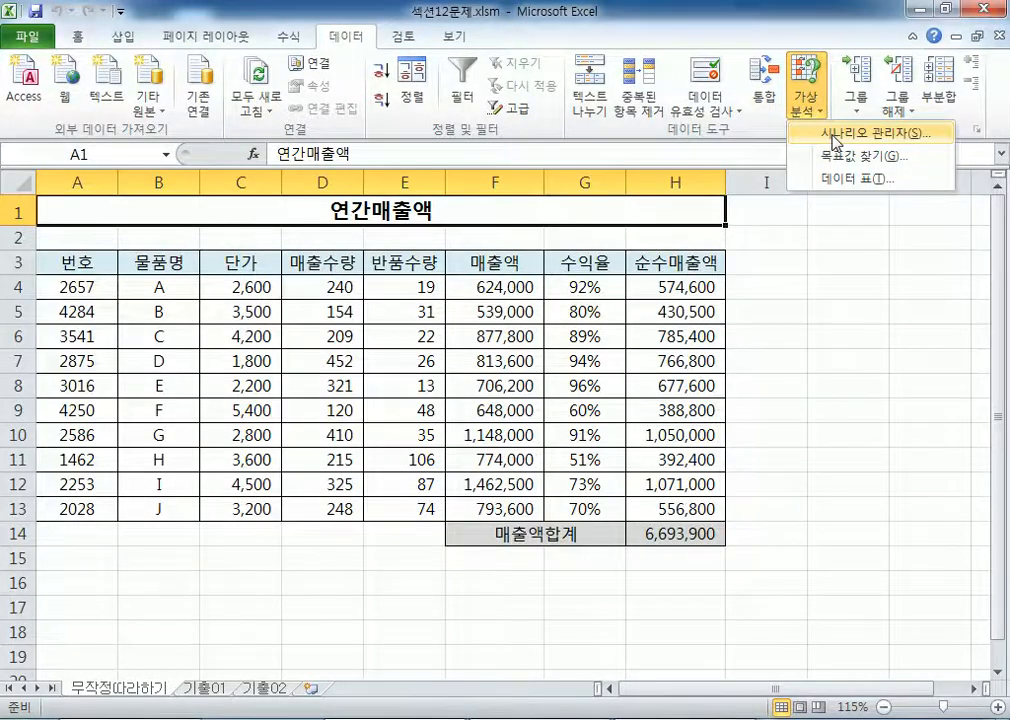
pyautogui.click(835, 137)
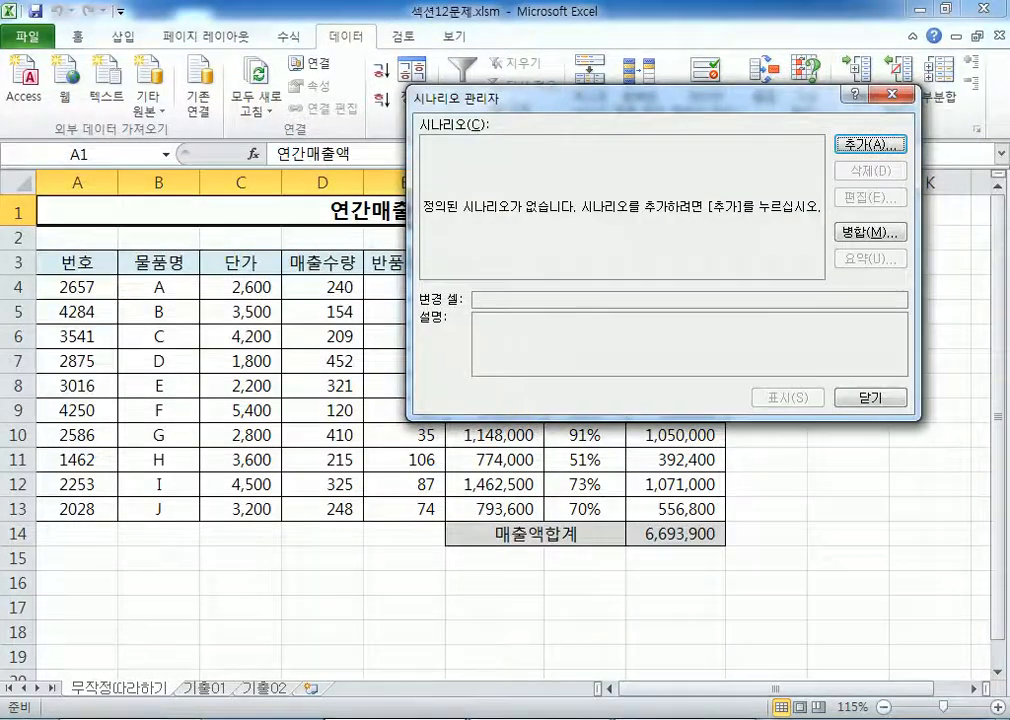
# Step: Switch to the Notepad notes, point out '시나리오 이름(2개)' in the second bullet, and return to the Excel workbook
pyautogui.click(300, 718)
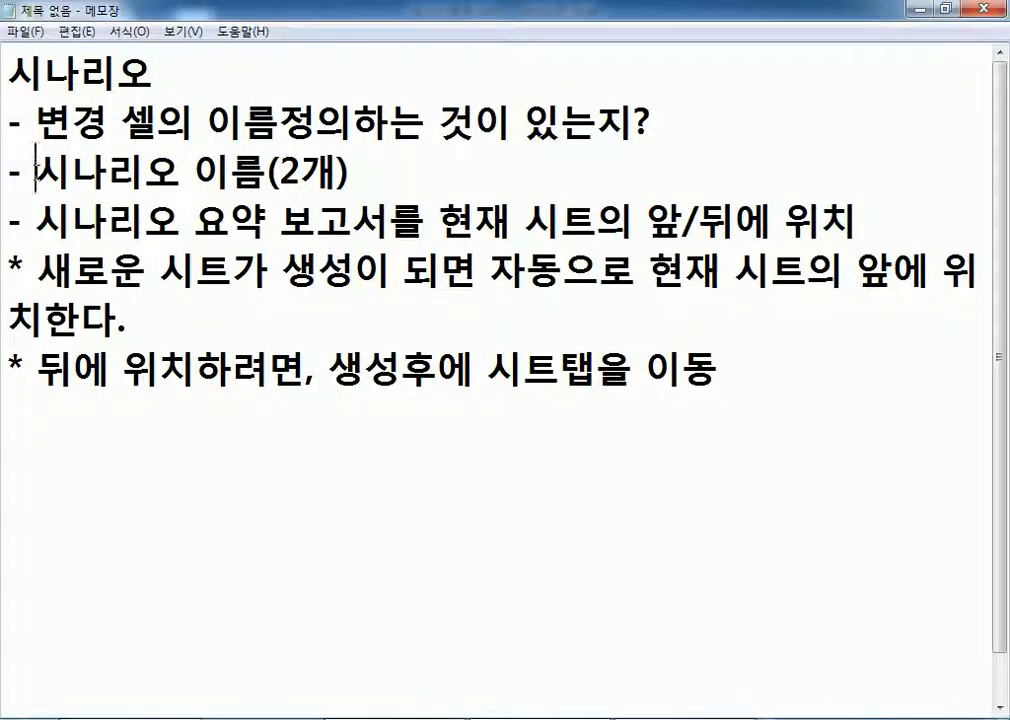
pyautogui.moveTo(36, 172); pyautogui.dragTo(348, 172)
pyautogui.click(374, 167)
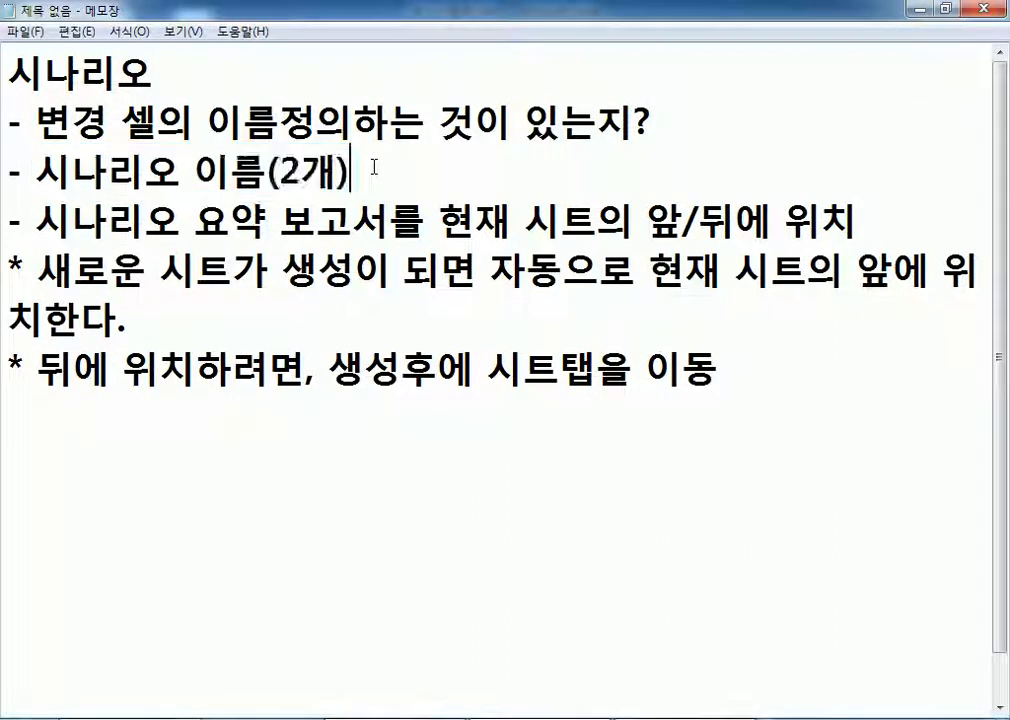
pyautogui.hotkey('alt', 'Tab')
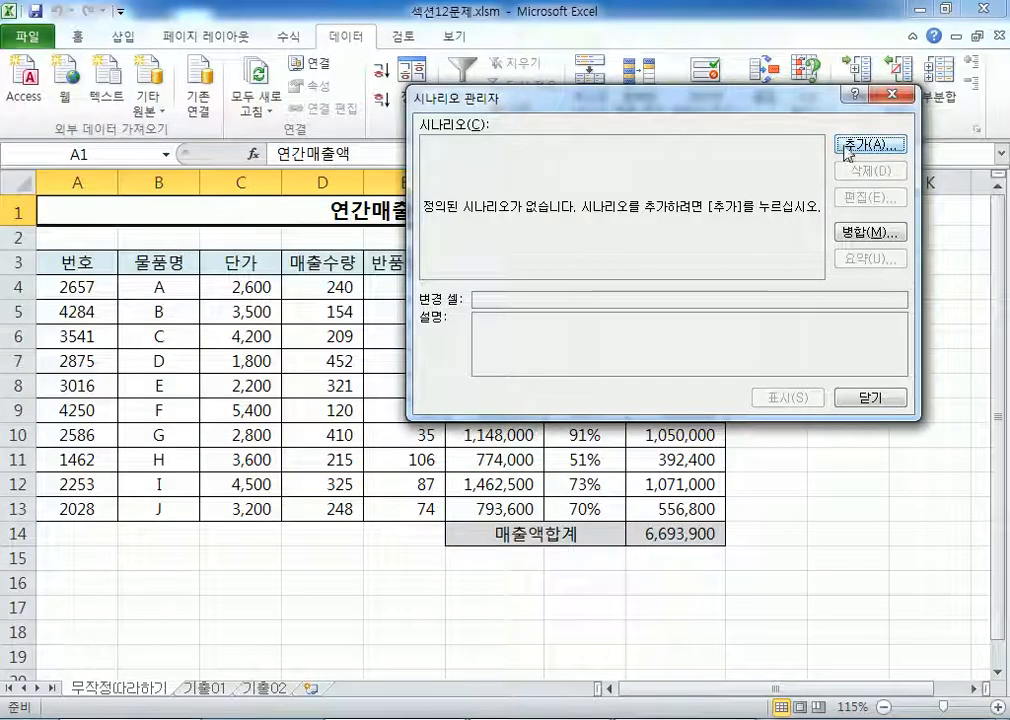
# Step: Add a scenario named '수익률의 증가' with the return quantities E4:E5 as its changing cells
pyautogui.click(845, 148)
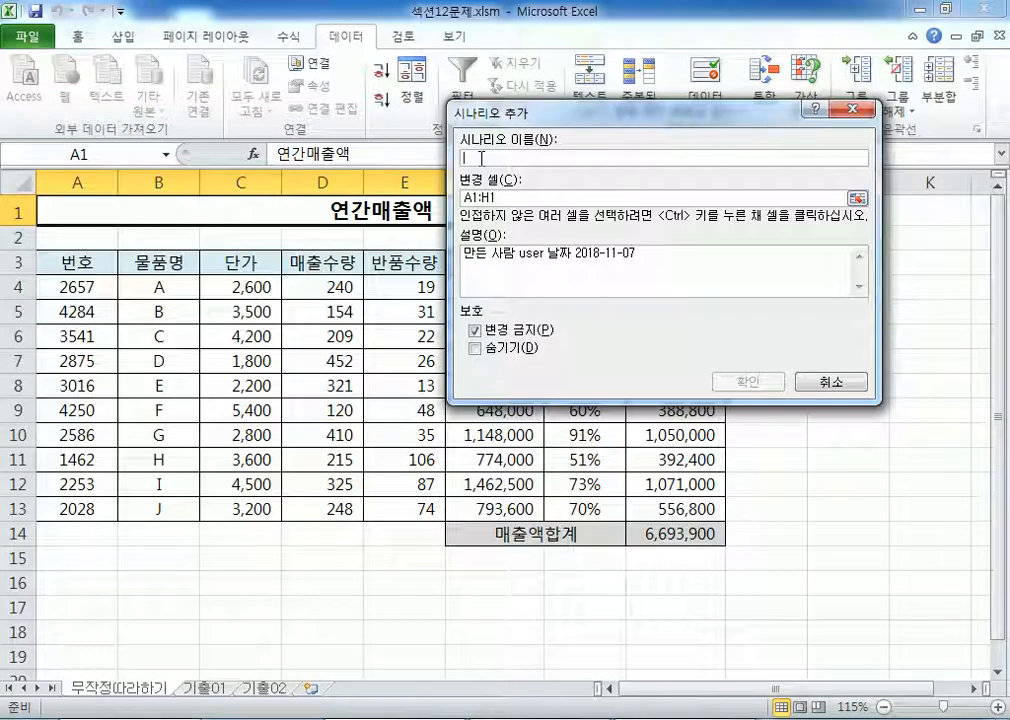
pyautogui.write('수')
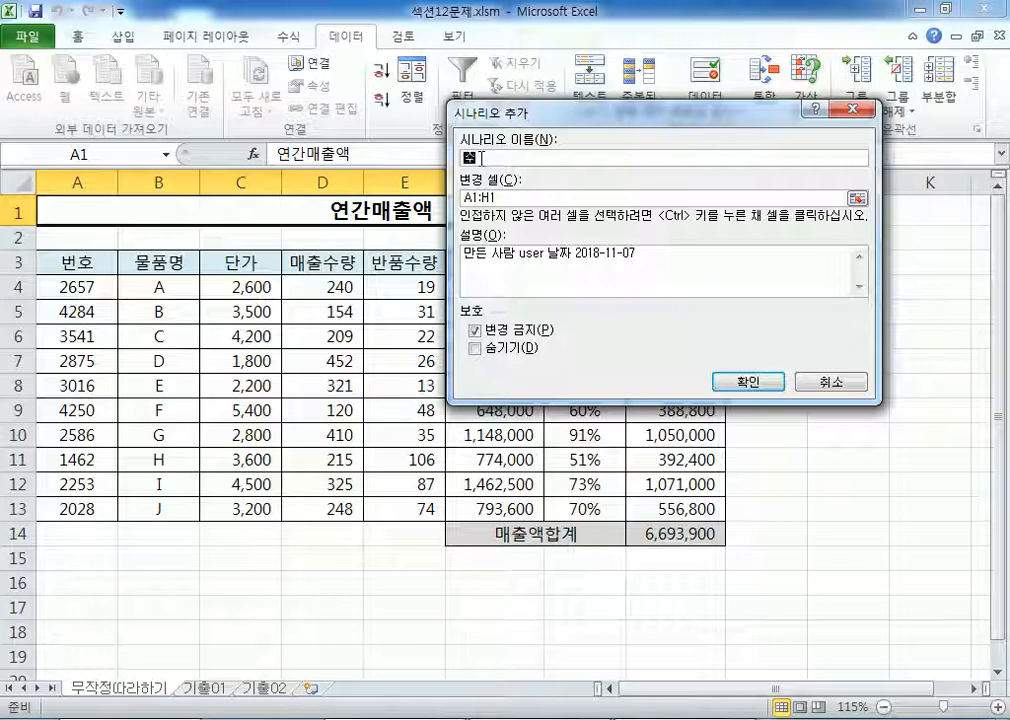
pyautogui.write('익률의 ㅊ증가')
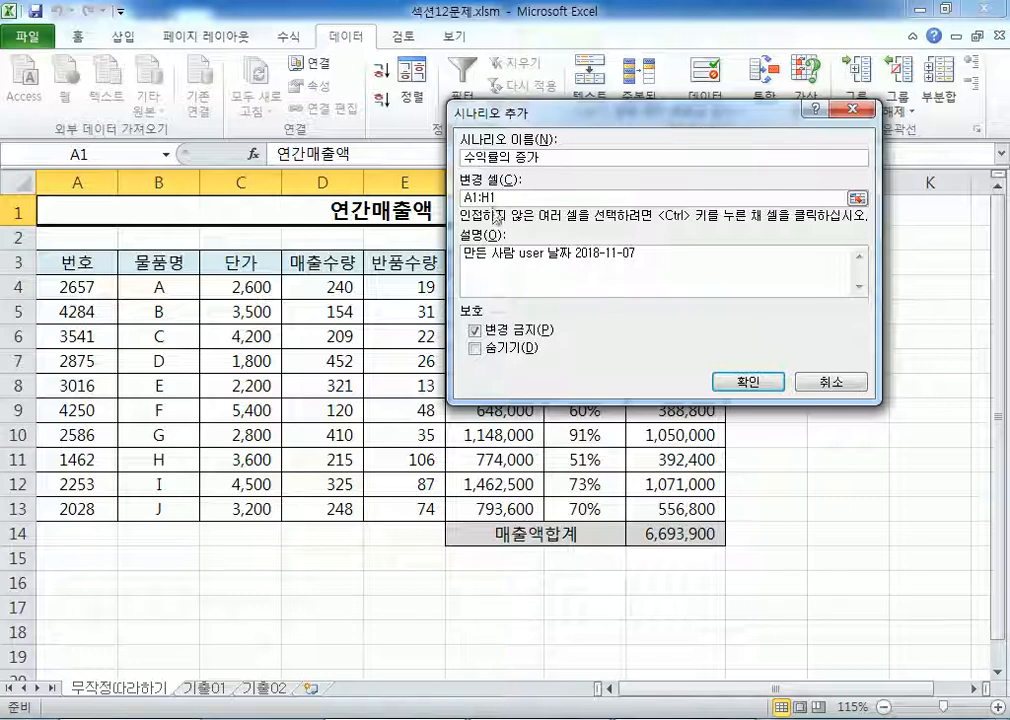
pyautogui.press('Tab')
pyautogui.moveTo(600, 111); pyautogui.dragTo(758, 44)
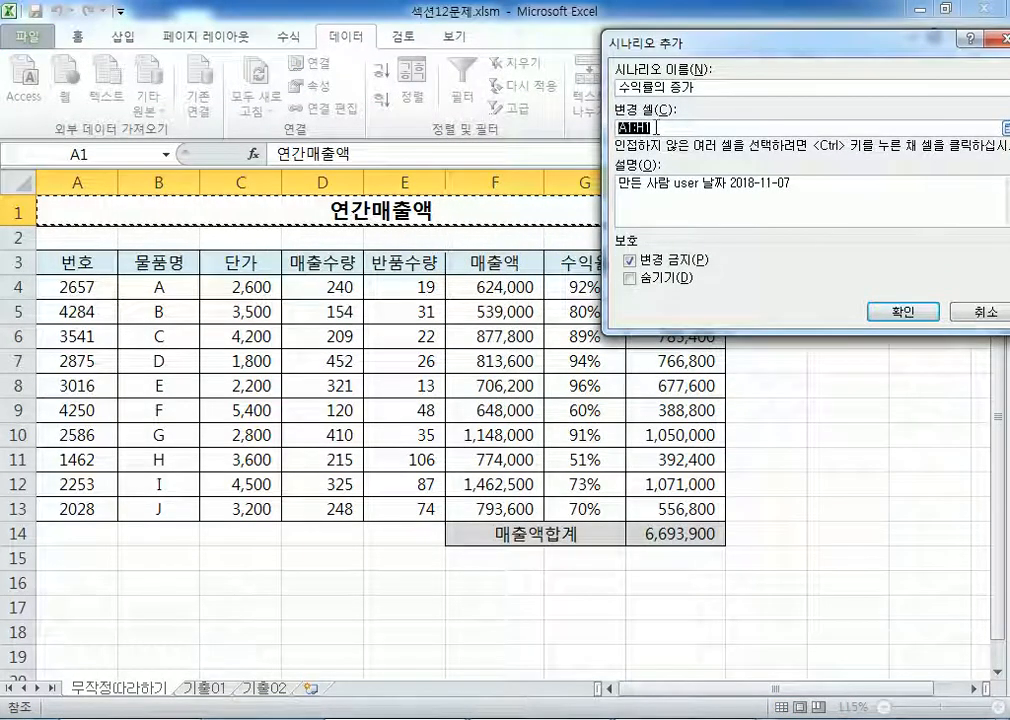
pyautogui.press('Delete')
pyautogui.click(386, 283)
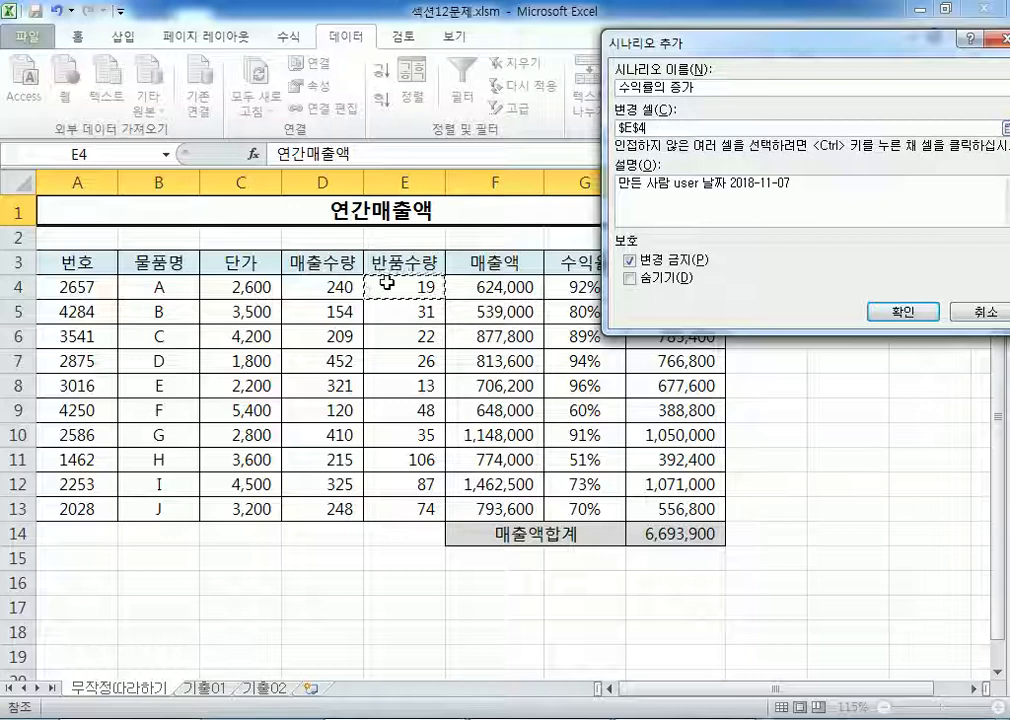
pyautogui.moveTo(390, 287); pyautogui.dragTo(390, 307)
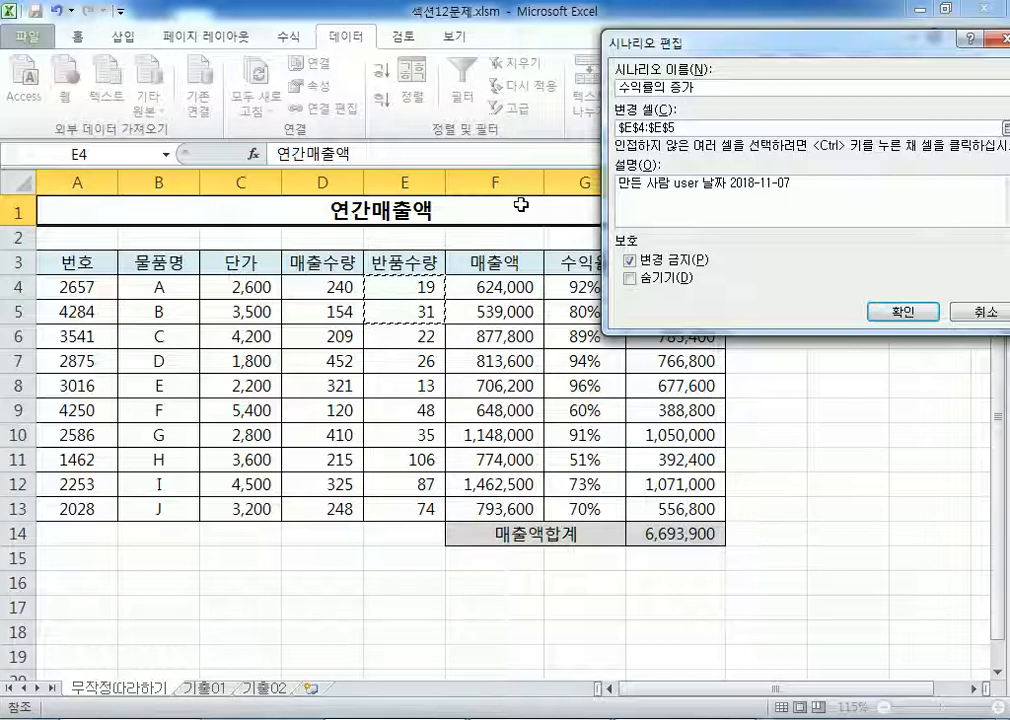
pyautogui.click(902, 314)
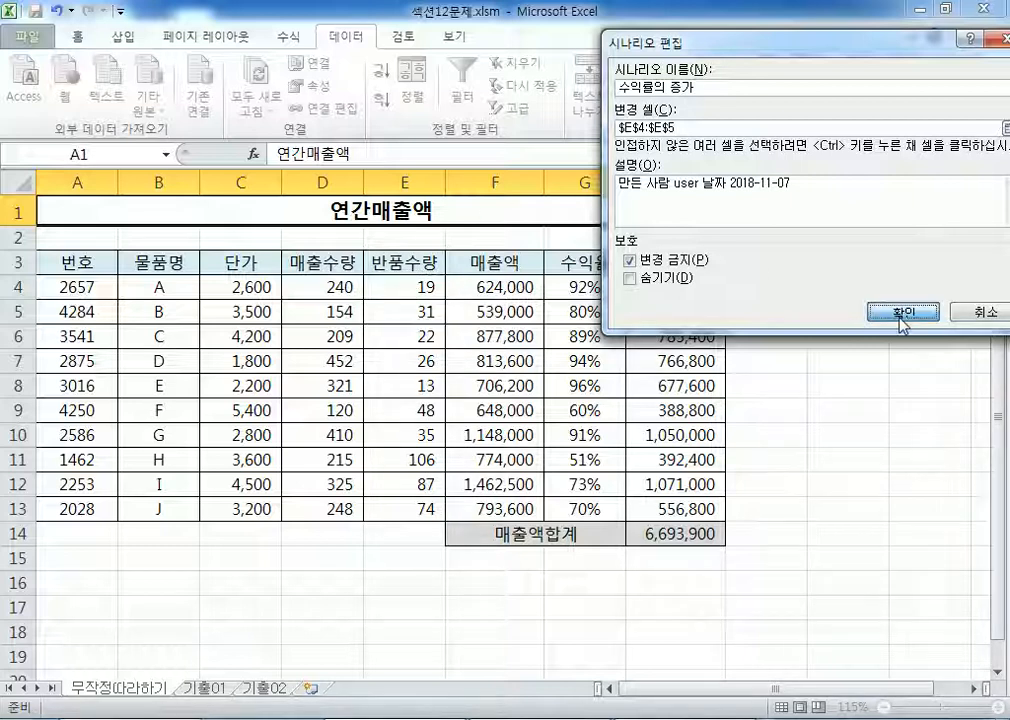
# Step: Set the '수익률의 증가' scenario values to 9 for A반품수량 and 21 for E5
pyautogui.moveTo(715, 133); pyautogui.dragTo(515, 265)
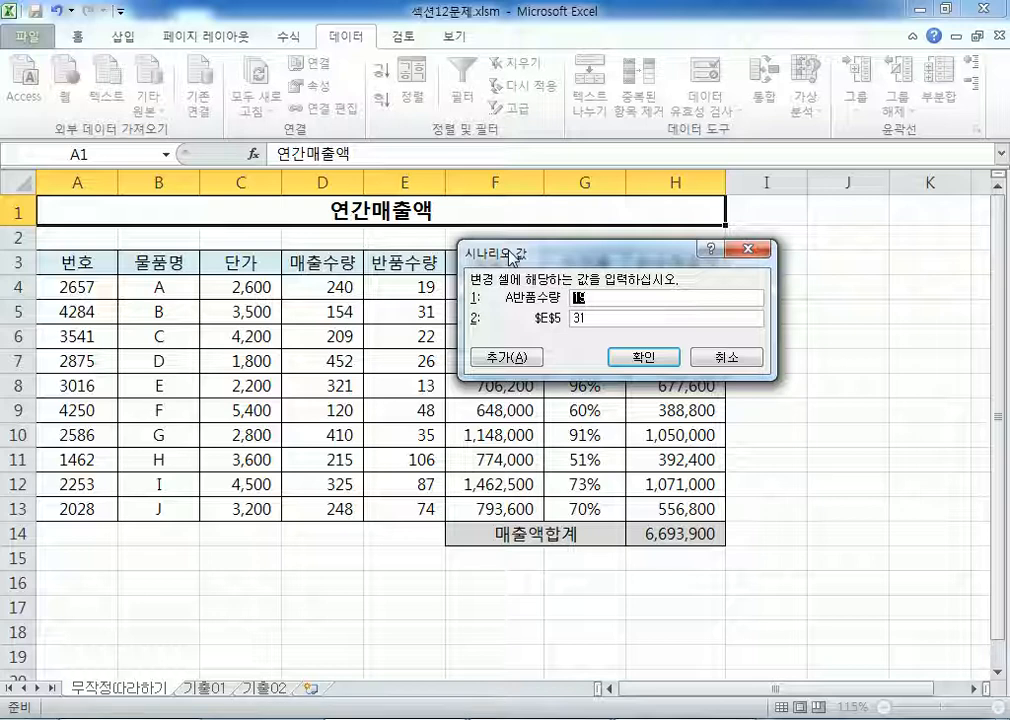
pyautogui.write('9')
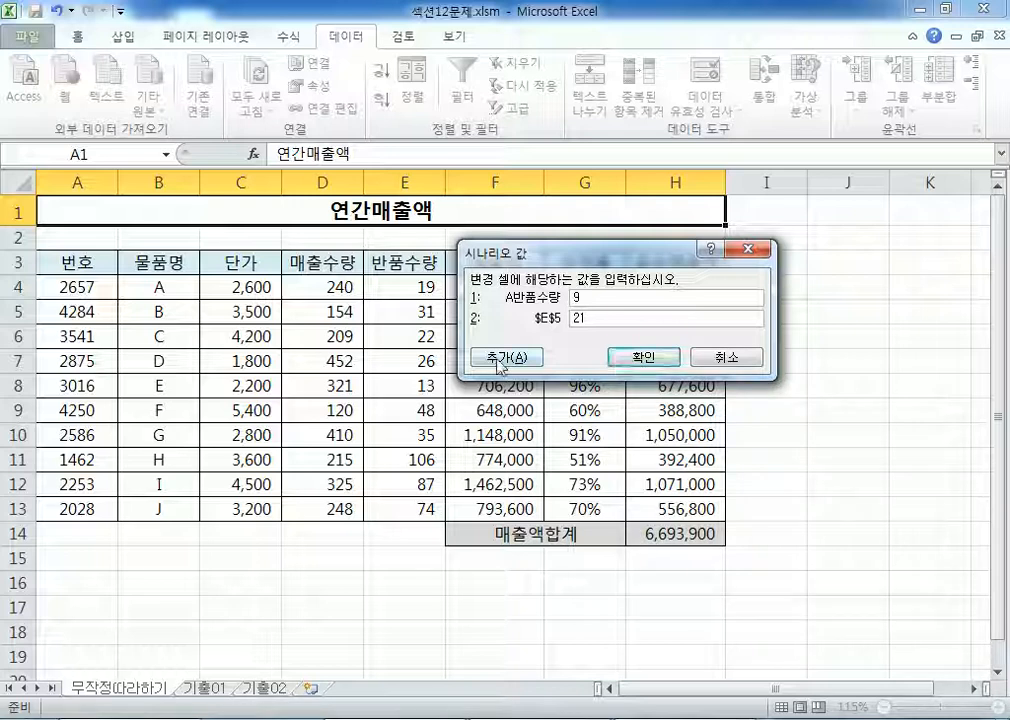
pyautogui.click(641, 359)
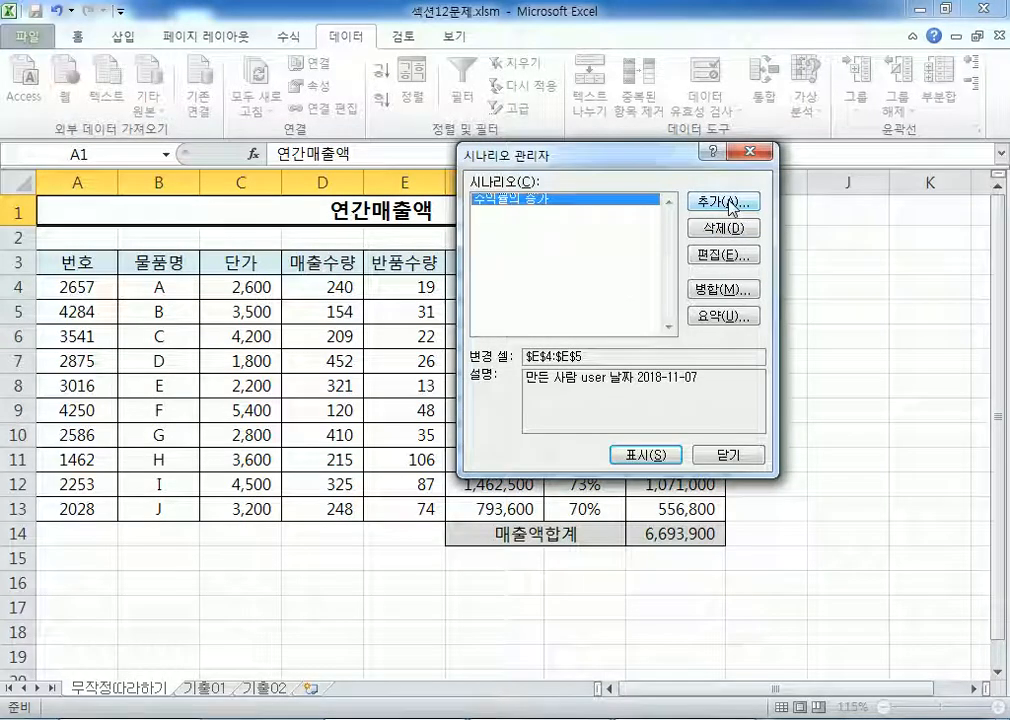
# Step: Add a second scenario named '수익률의 감소' with E4:E5 as its changing cells
pyautogui.click(733, 206)
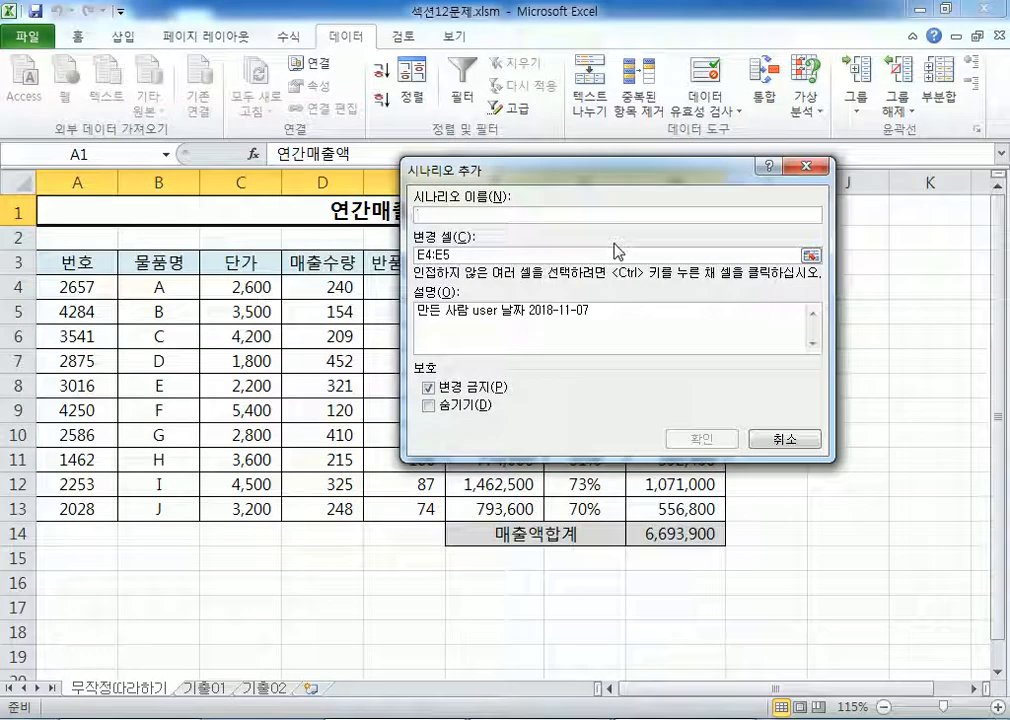
pyautogui.write('수익률의 감소')
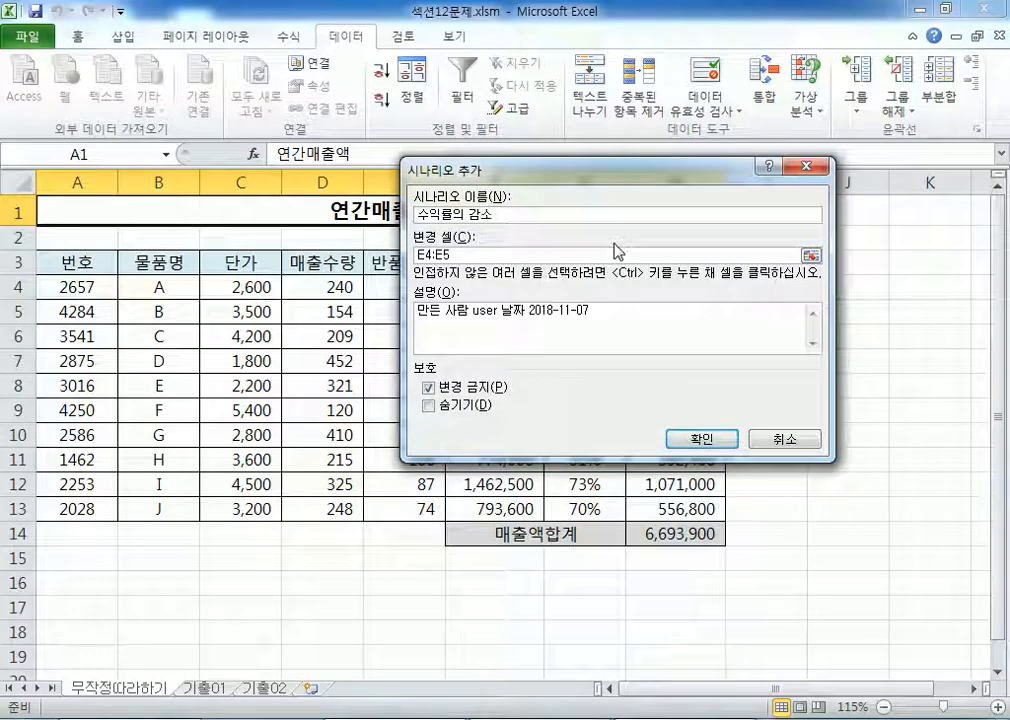
pyautogui.click(505, 255)
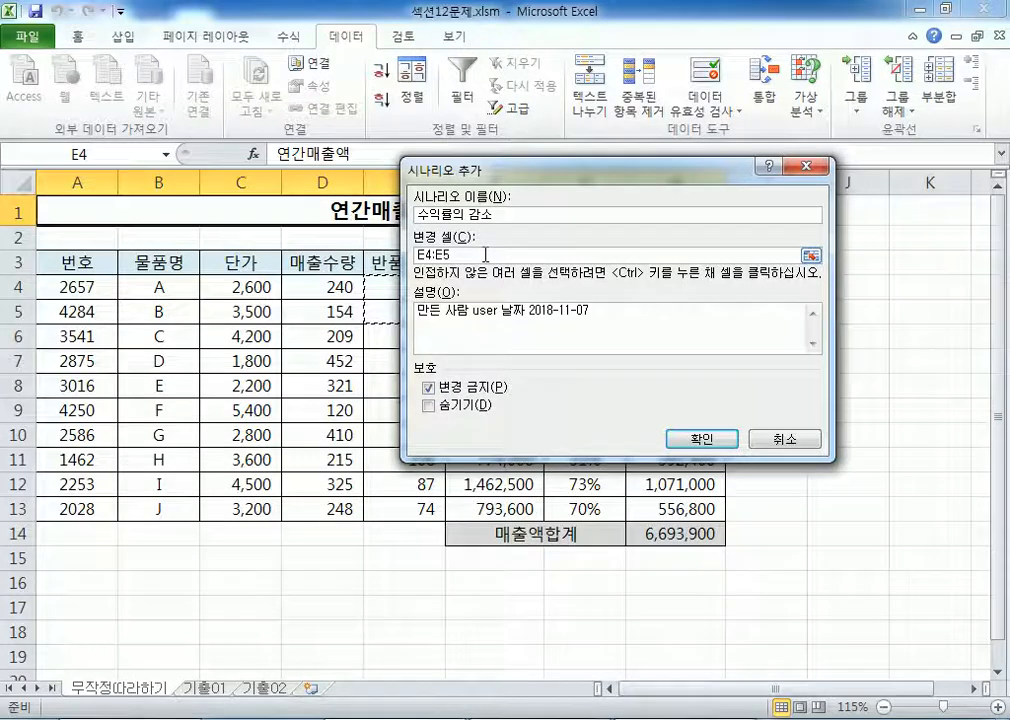
pyautogui.moveTo(506, 255); pyautogui.dragTo(409, 258)
pyautogui.moveTo(515, 165); pyautogui.dragTo(643, 136)
pyautogui.click(597, 225)
pyautogui.press('BackSpace')
pyautogui.write('9')
pyautogui.press('BackSpace')
pyautogui.write('5')
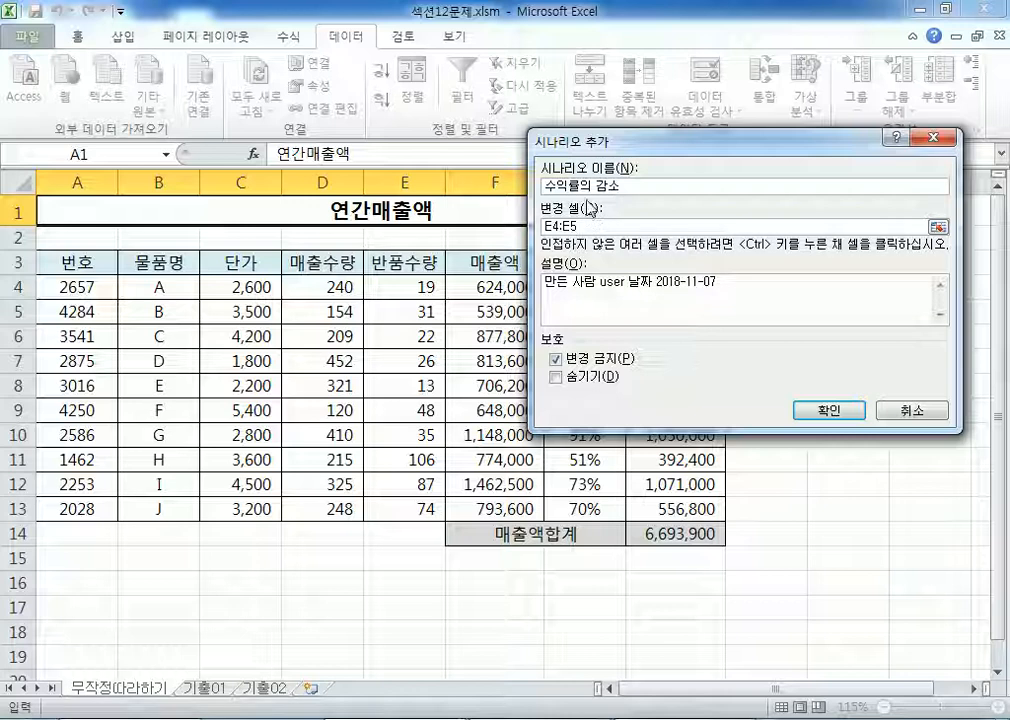
pyautogui.click(838, 420)
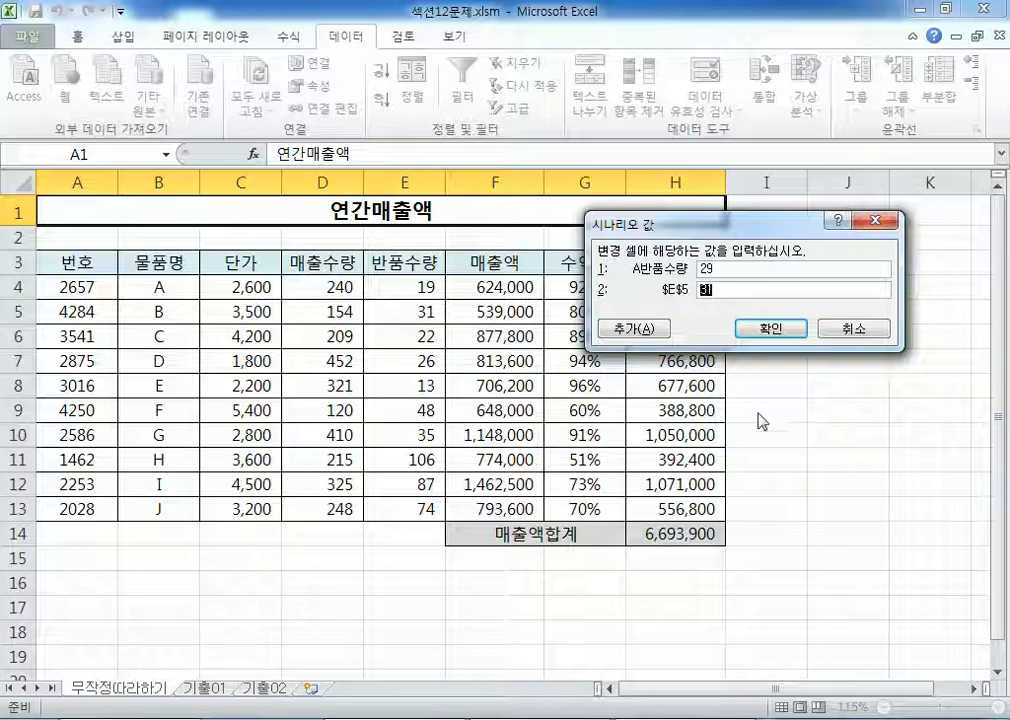
# Step: Enter the value for E5 in the '수익률의 감소' scenario, keeping A반품수량 at 29, and review both scenarios in the list
pyautogui.write('4')
pyautogui.click(776, 332)
pyautogui.click(690, 170)
pyautogui.click(668, 183)
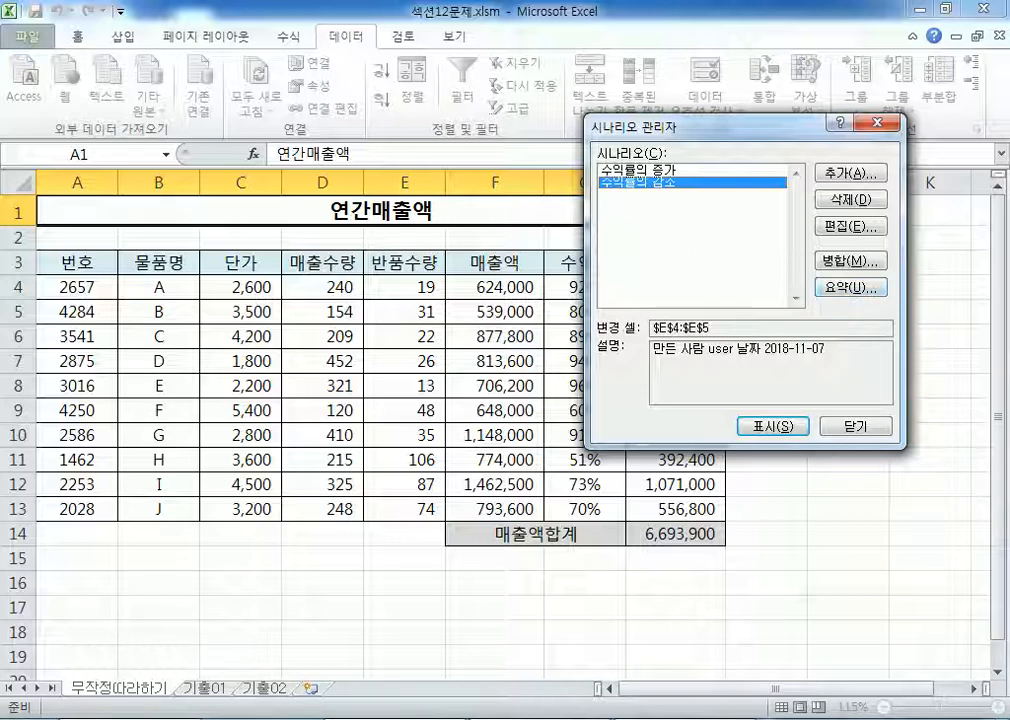
# Step: Switch to the Notepad notes, point out '변경 셀의 이름정의' in the first bullet, and return to Excel's Scenario Manager
pyautogui.click(550, 718)
pyautogui.moveTo(70, 122); pyautogui.dragTo(280, 122)
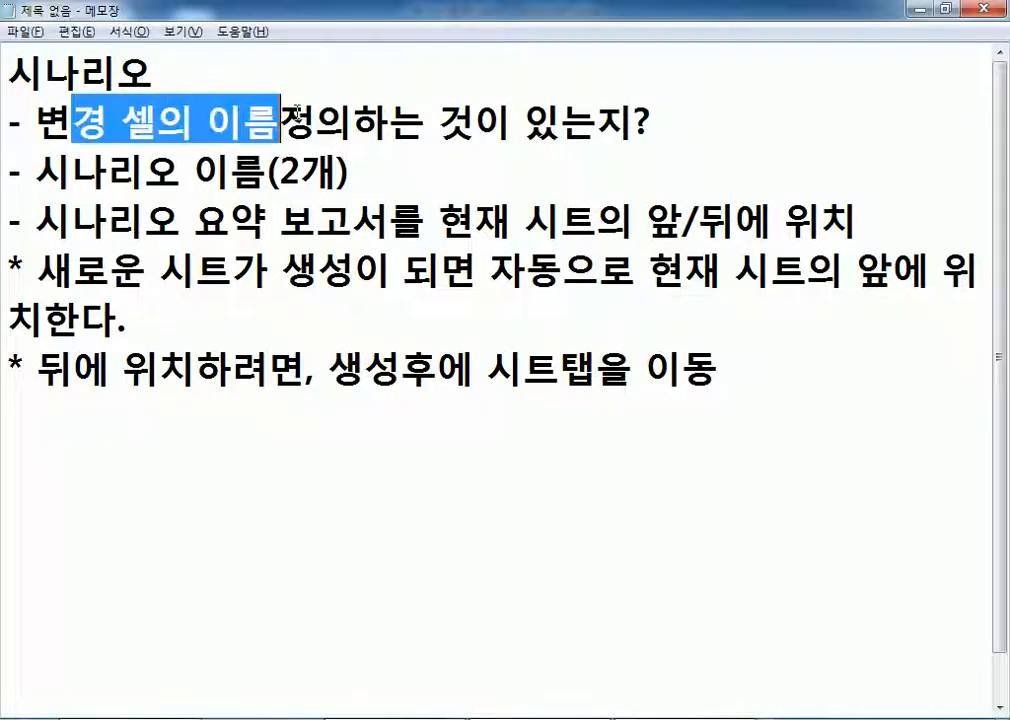
pyautogui.moveTo(36, 122); pyautogui.dragTo(356, 122)
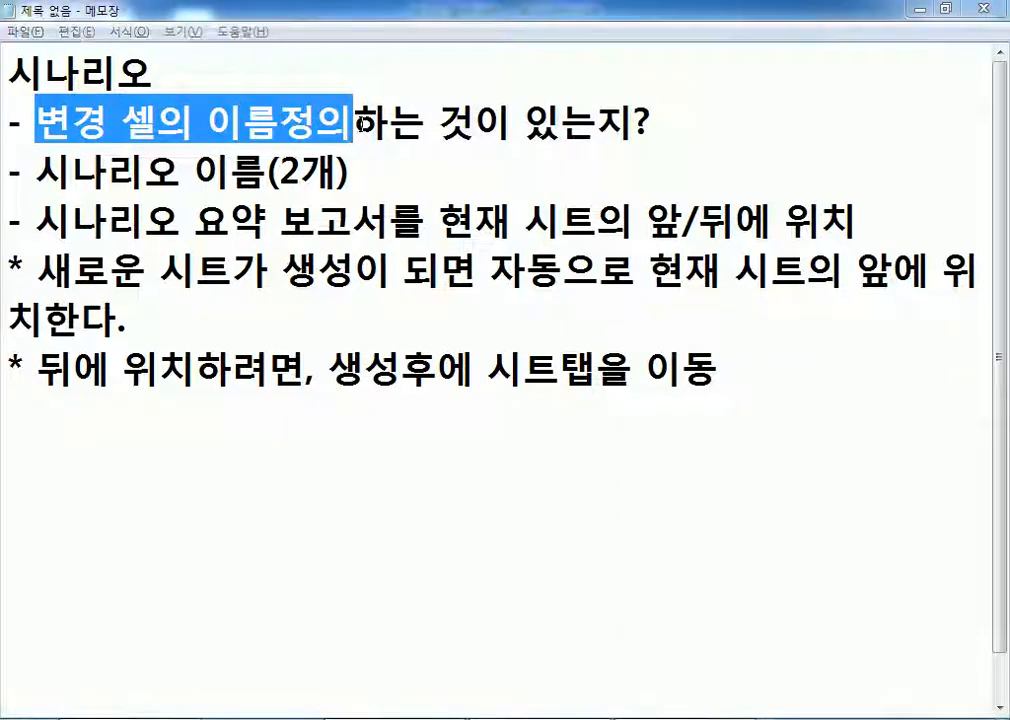
pyautogui.hotkey('alt', 'Tab')
pyautogui.hotkey('alt', 'Tab')
pyautogui.hotkey('alt', 'Tab')
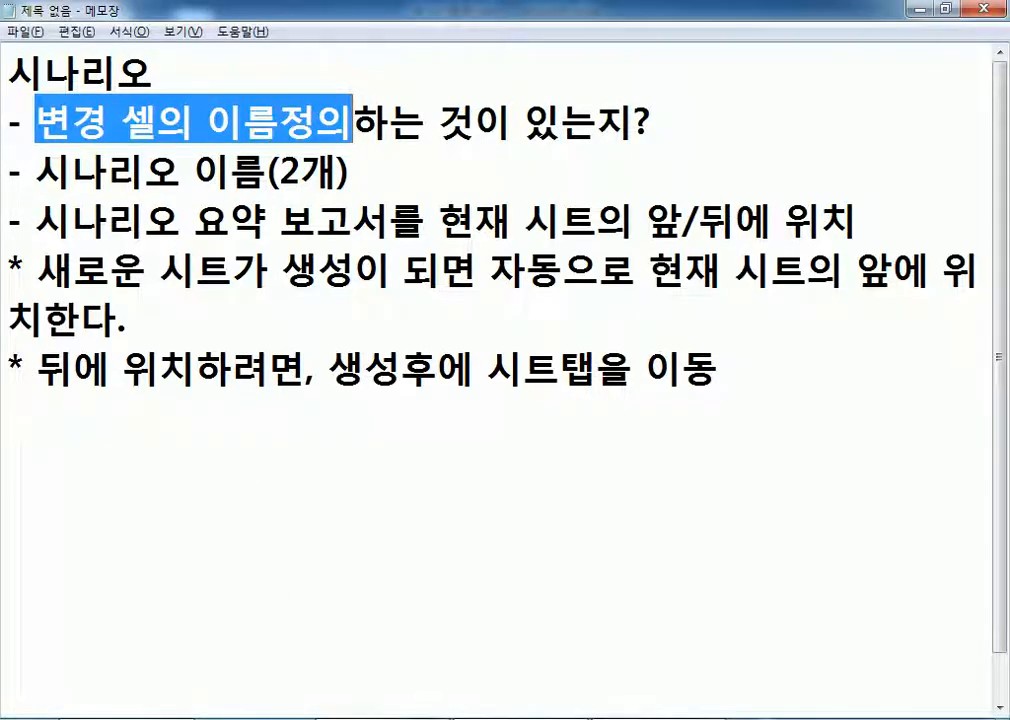
pyautogui.hotkey('alt', 'Tab')
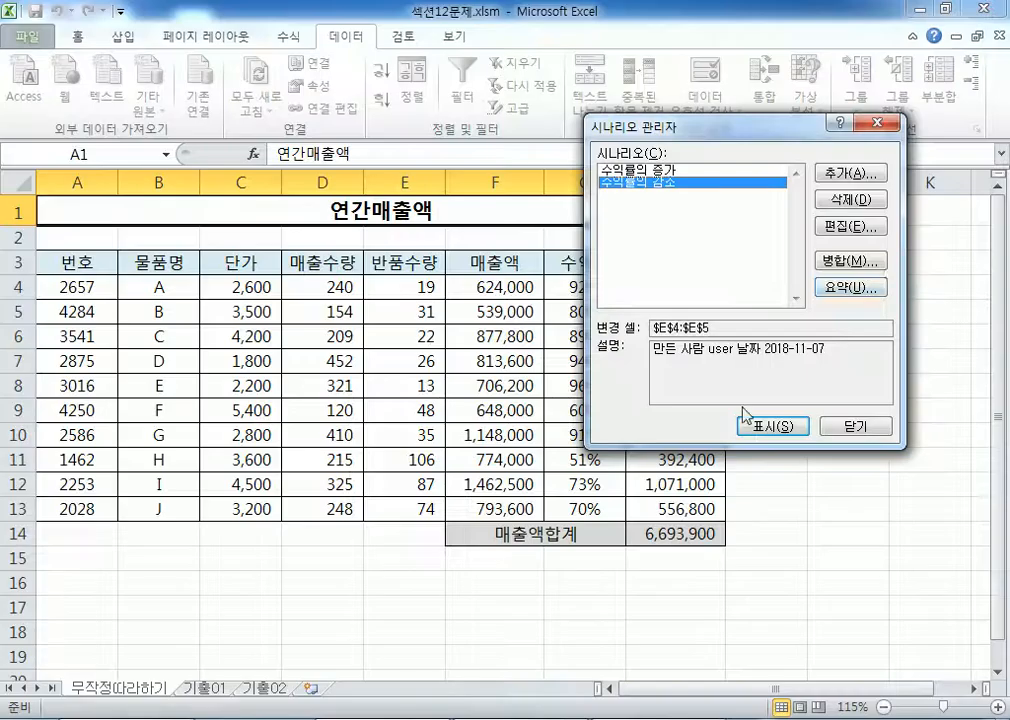
pyautogui.click(850, 288)
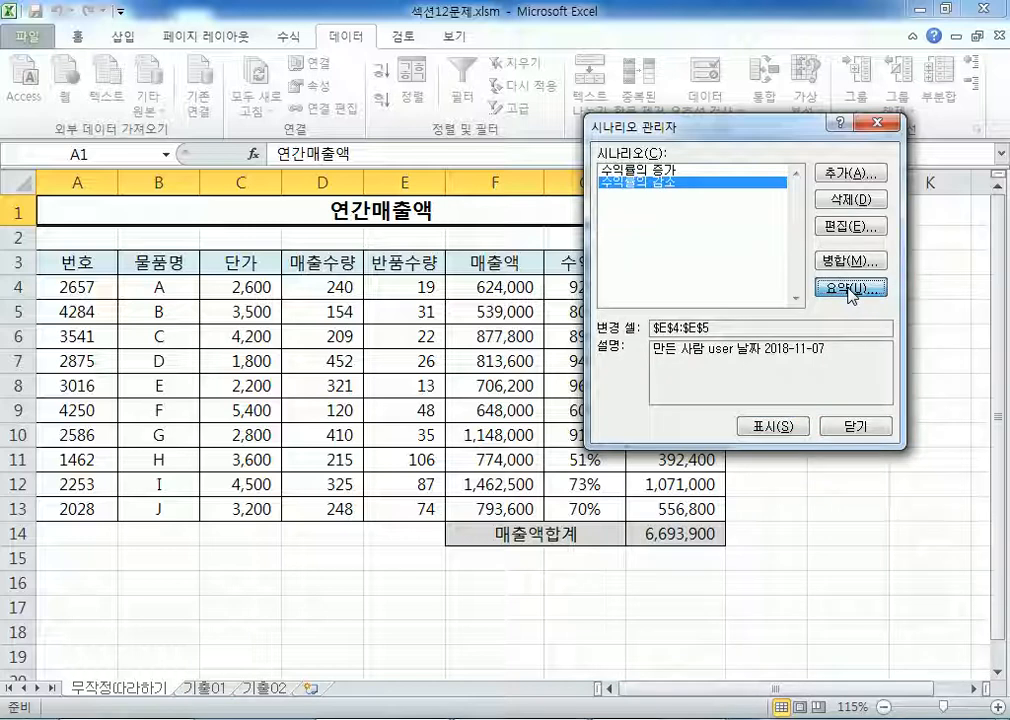
pyautogui.click(850, 288)
pyautogui.moveTo(704, 196); pyautogui.dragTo(638, 85)
pyautogui.moveTo(387, 285); pyautogui.dragTo(389, 310)
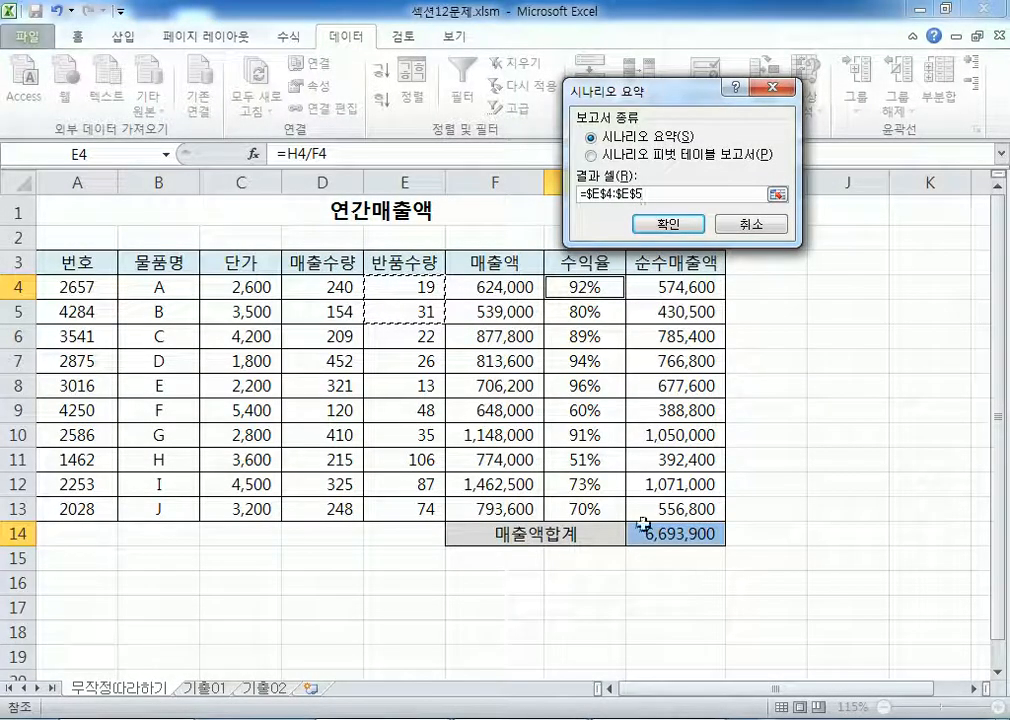
pyautogui.scroll(-1, 658, 533)
pyautogui.click(655, 455)
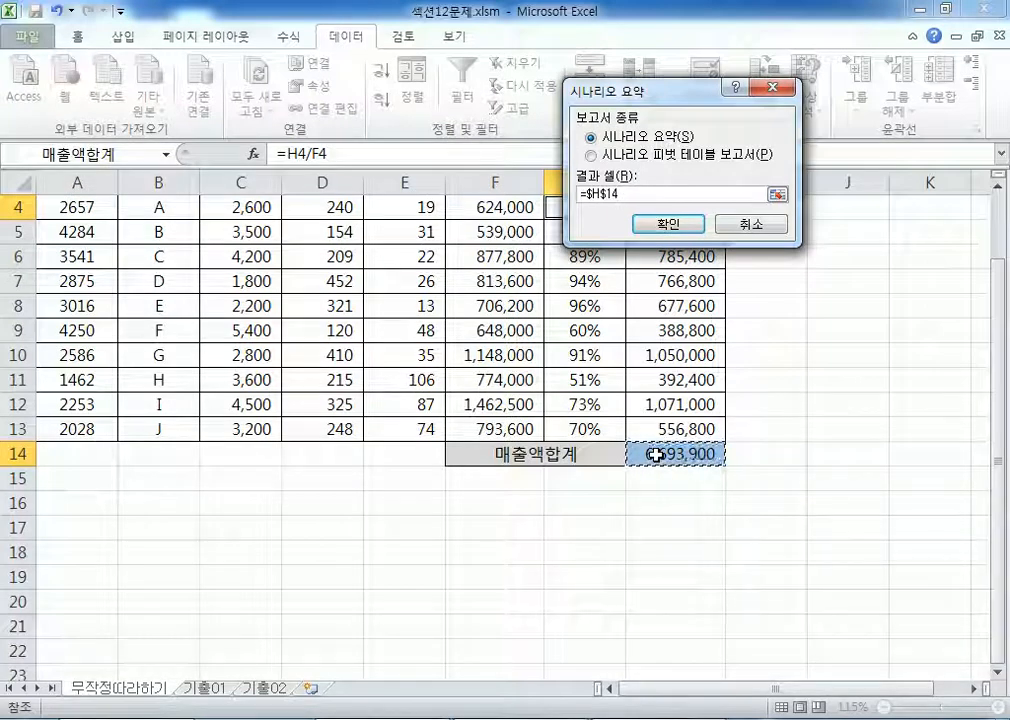
pyautogui.moveTo(640, 90); pyautogui.dragTo(762, 72)
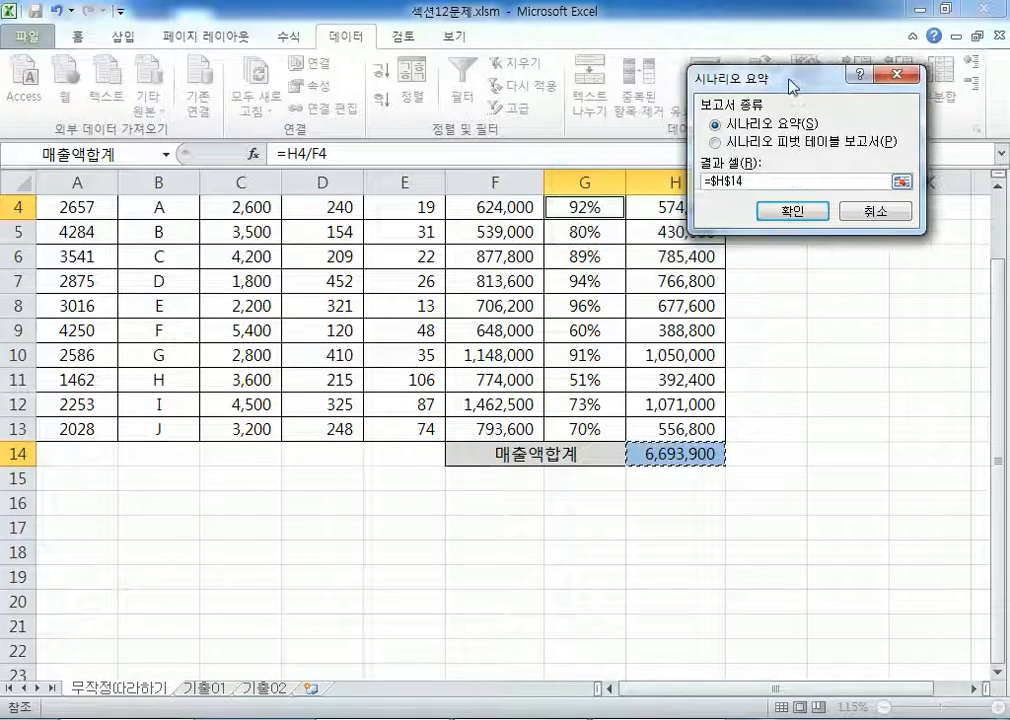
pyautogui.click(870, 208)
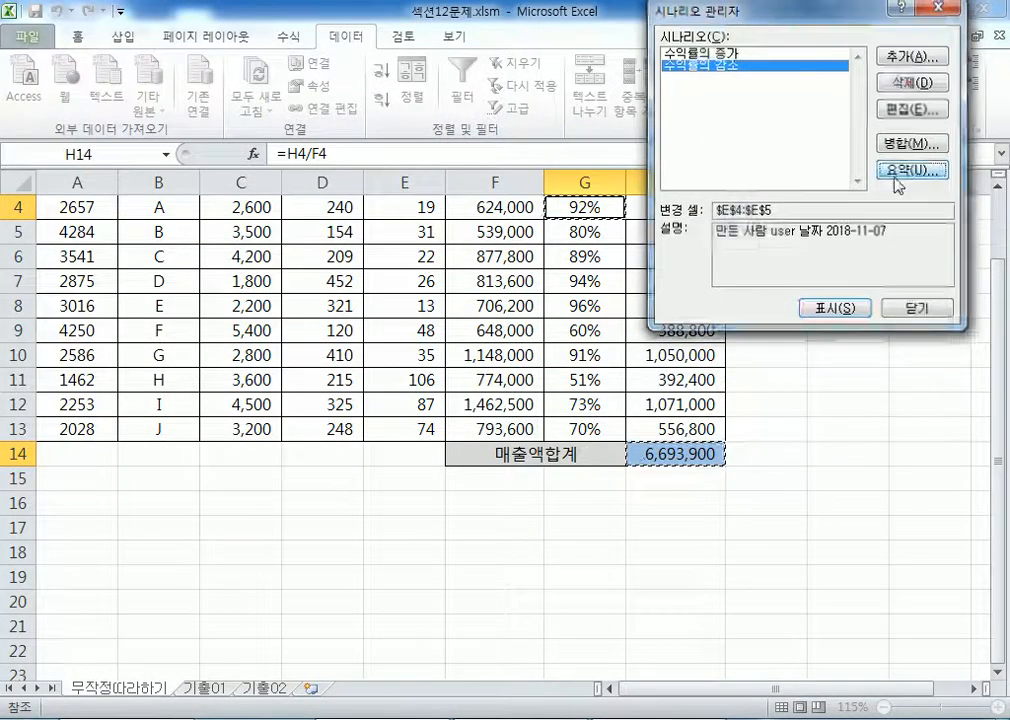
# Step: Create a scenario summary report with only the 매출액합계 cell H14 as the result cell
pyautogui.click(912, 172)
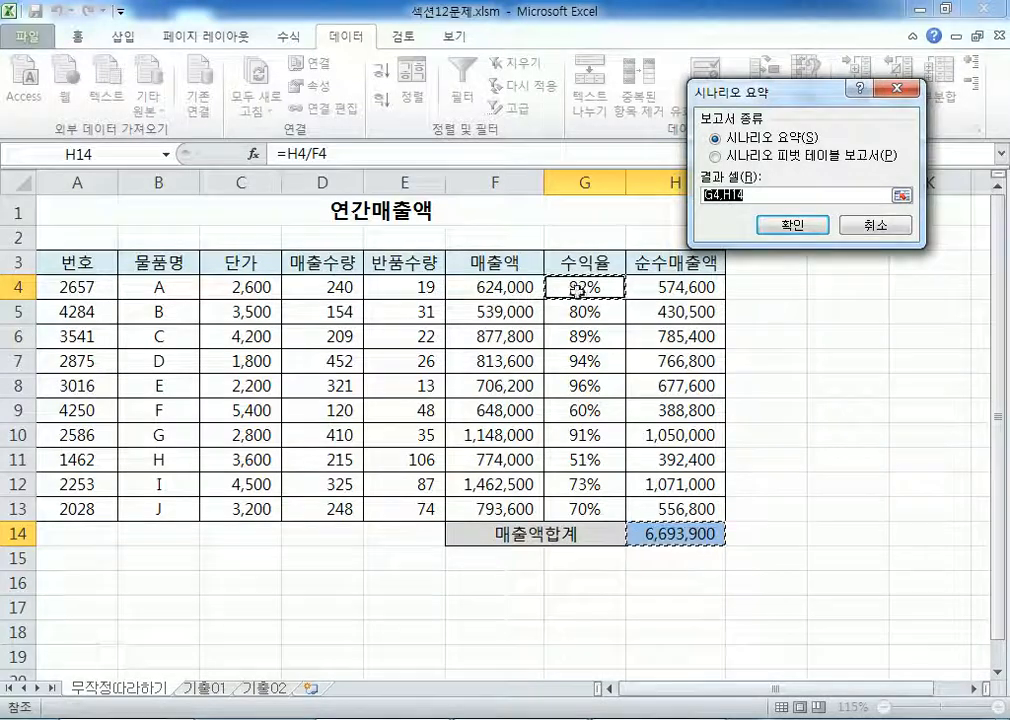
pyautogui.scroll(-1, 596, 292)
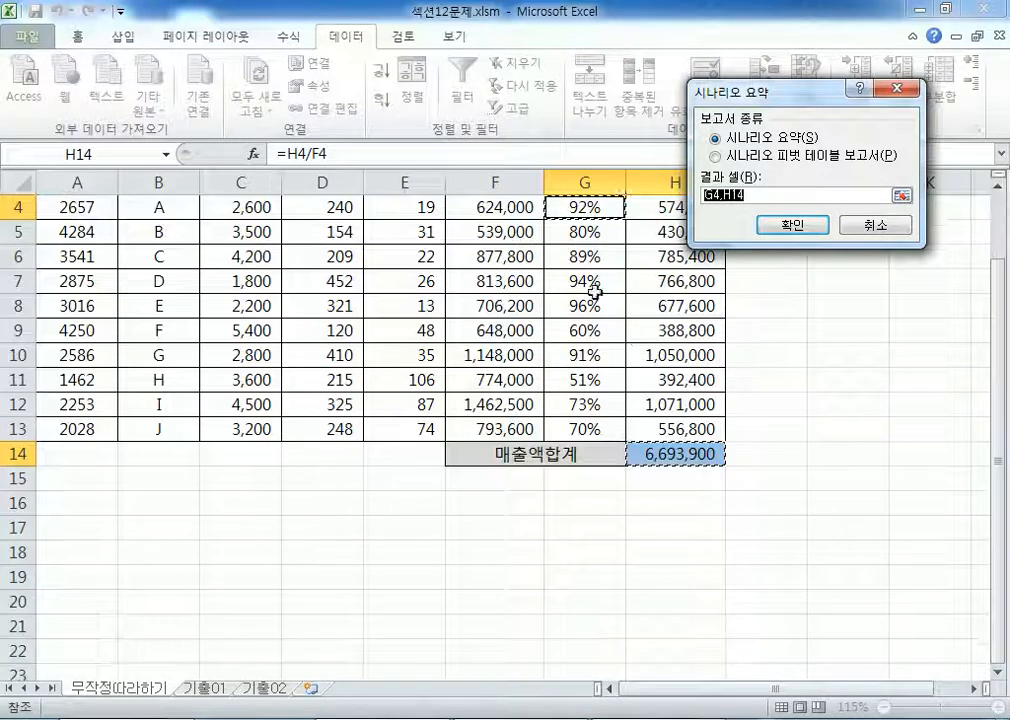
pyautogui.click(675, 453)
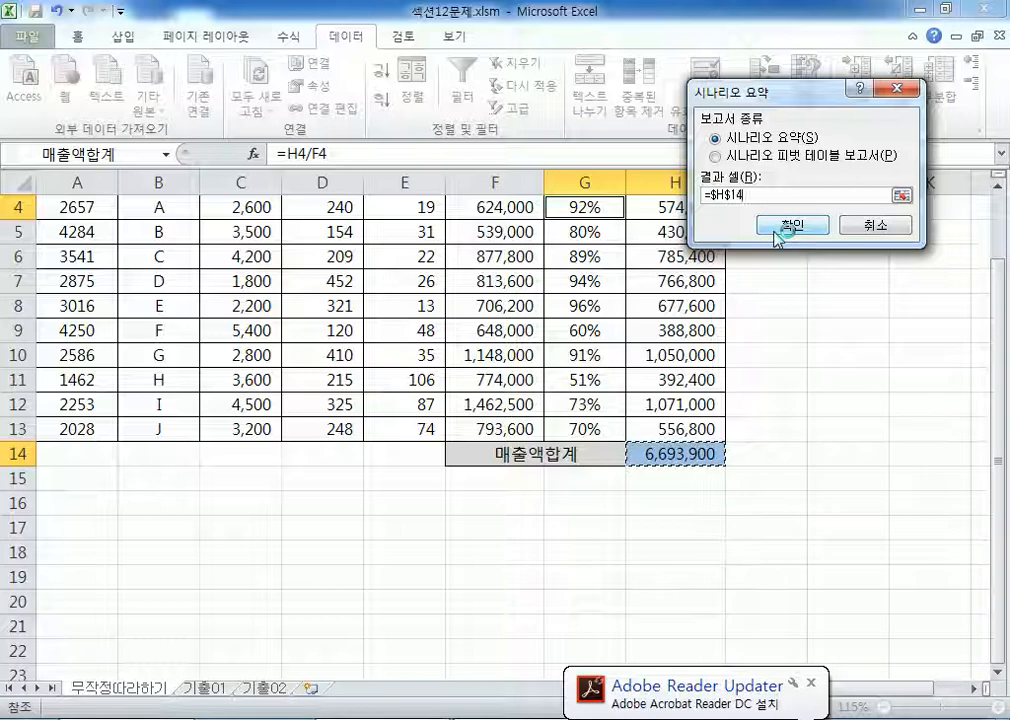
pyautogui.click(779, 226)
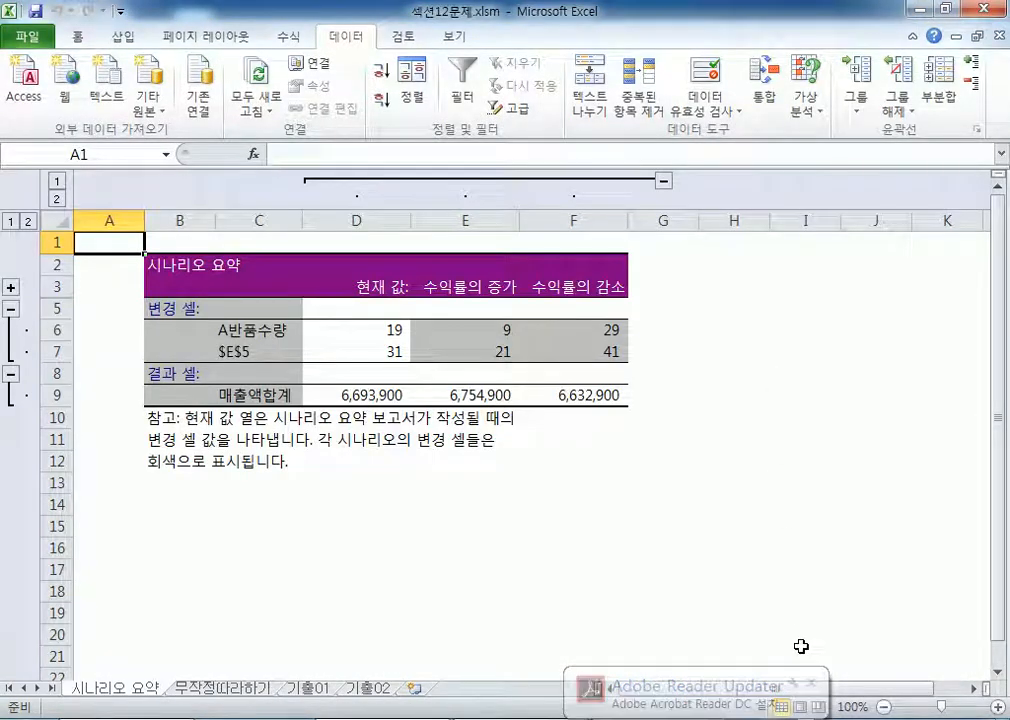
# Step: Examine the '시나리오 요약' report and its sheet position relative to the '무작정따라하기' sheet, switching between the two
pyautogui.click(199, 688)
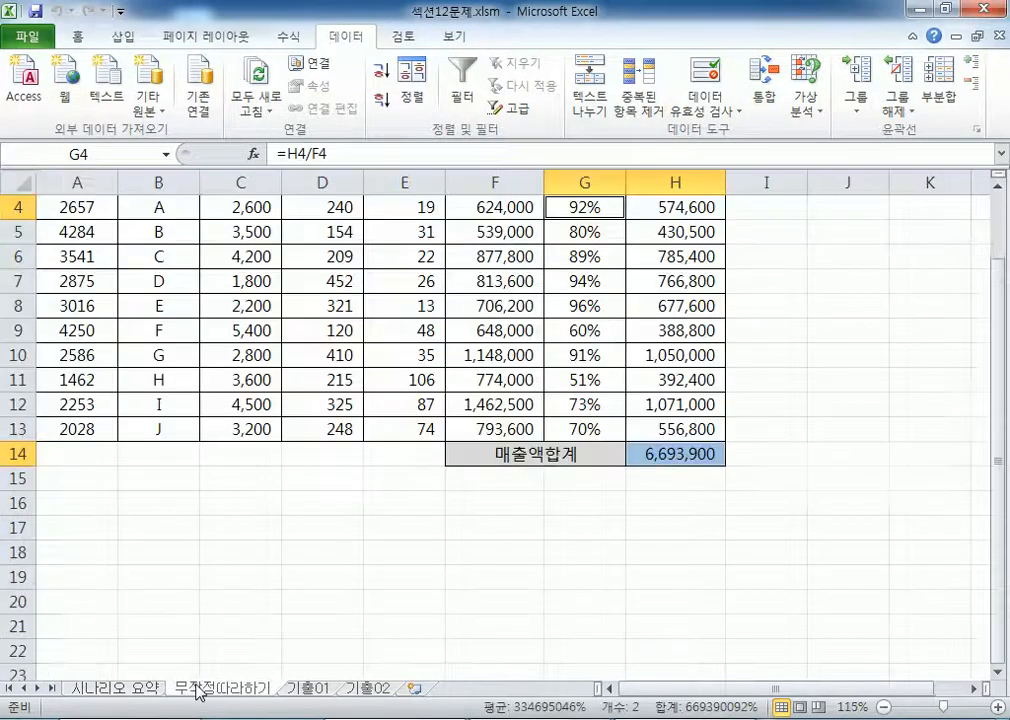
pyautogui.click(115, 688)
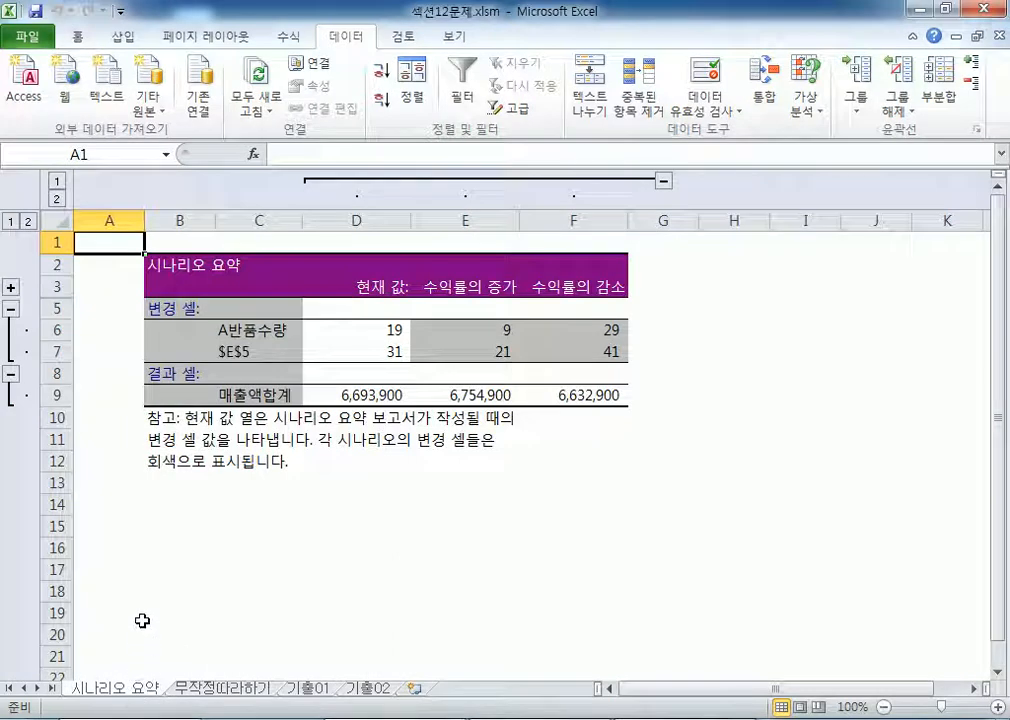
pyautogui.click(945, 9)
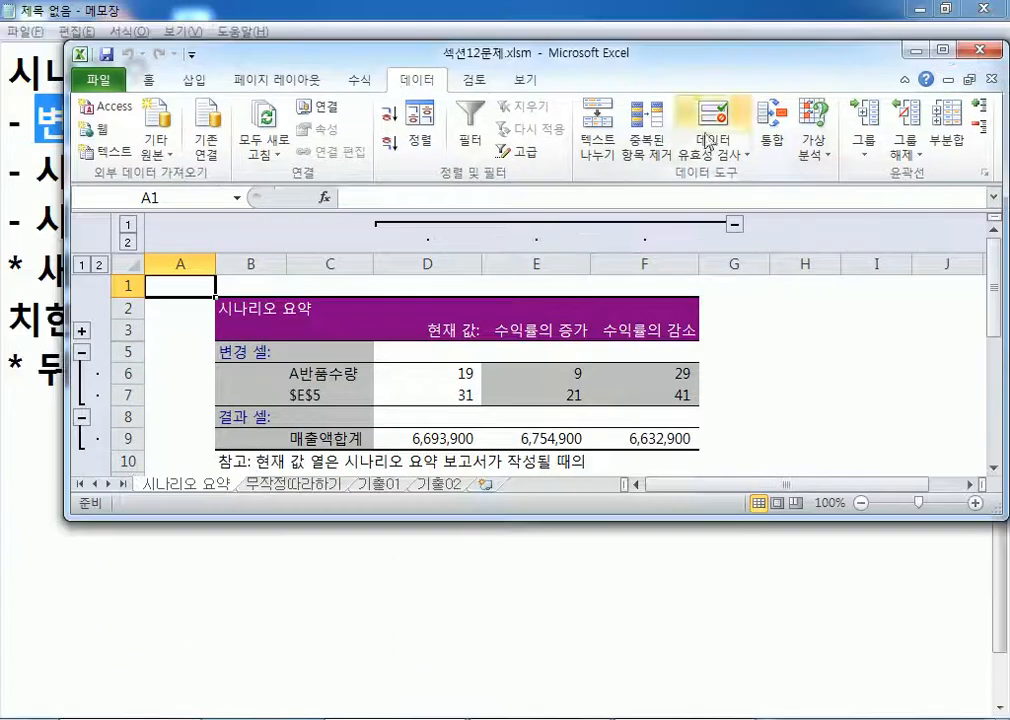
pyautogui.moveTo(343, 58); pyautogui.dragTo(333, 43)
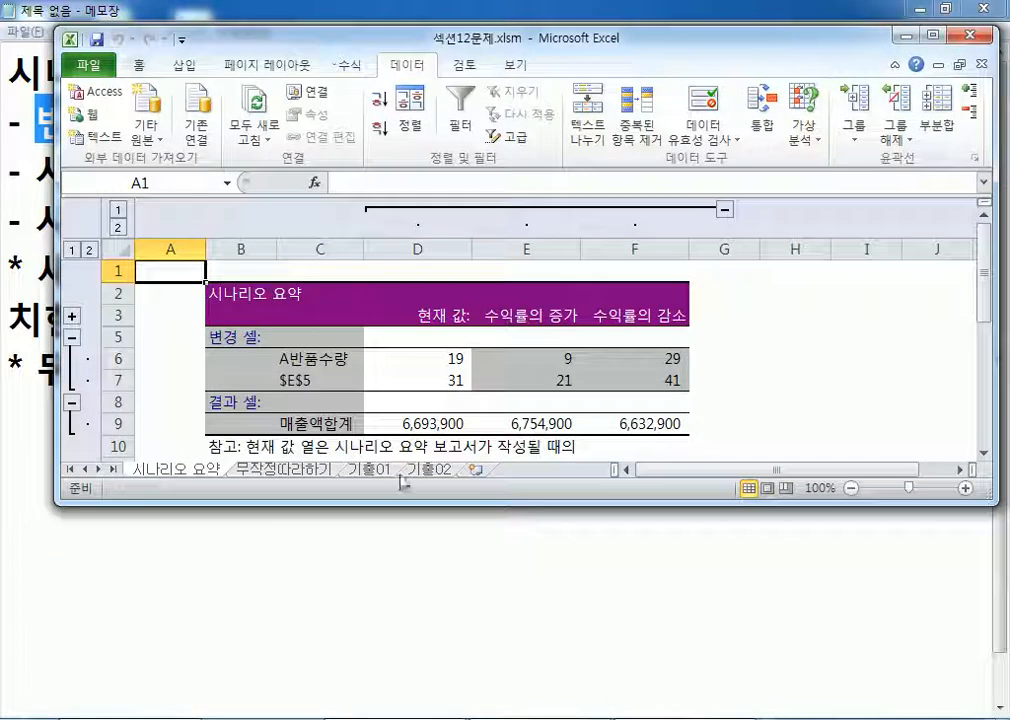
pyautogui.click(281, 472)
pyautogui.scroll(-3, 266, 408)
pyautogui.scroll(1, 266, 408)
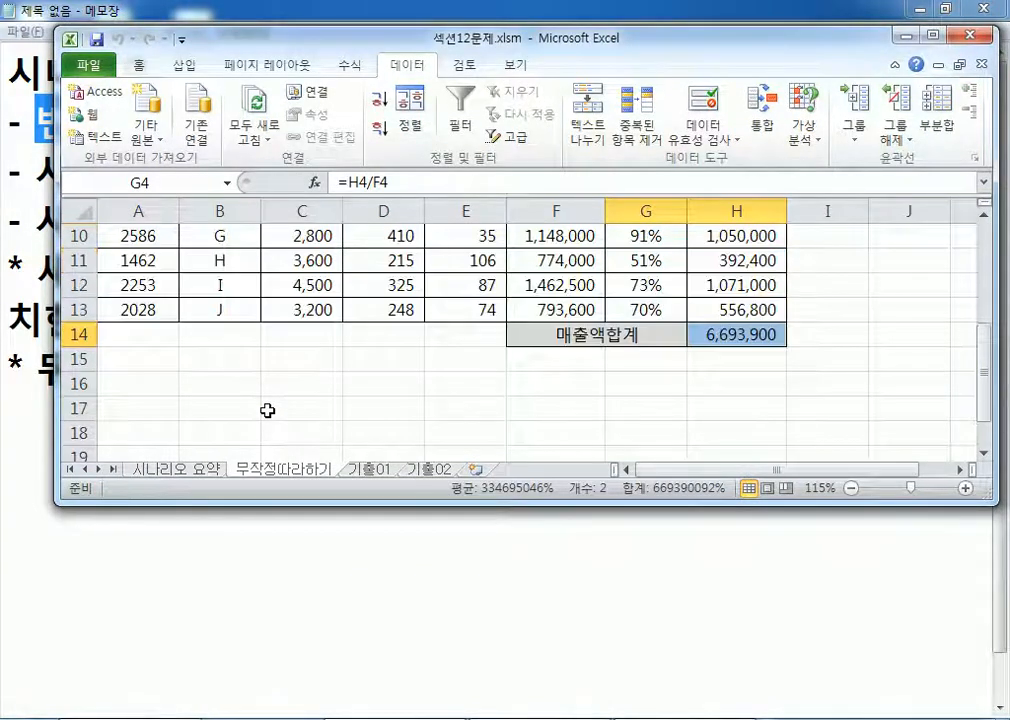
pyautogui.click(213, 472)
pyautogui.scroll(-2, 205, 412)
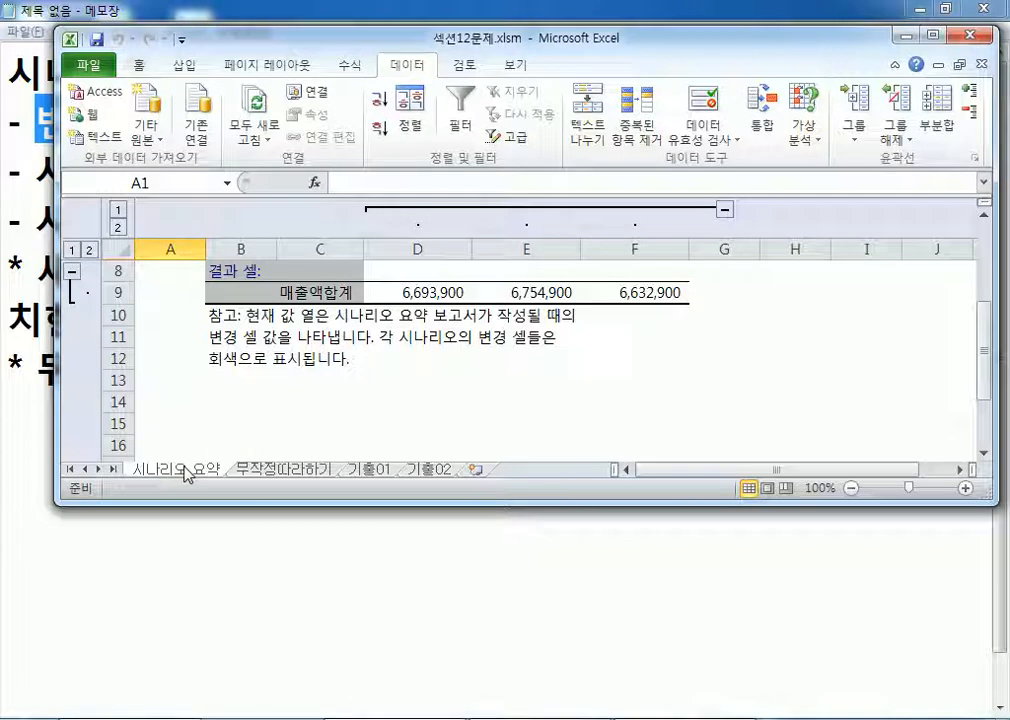
pyautogui.click(266, 470)
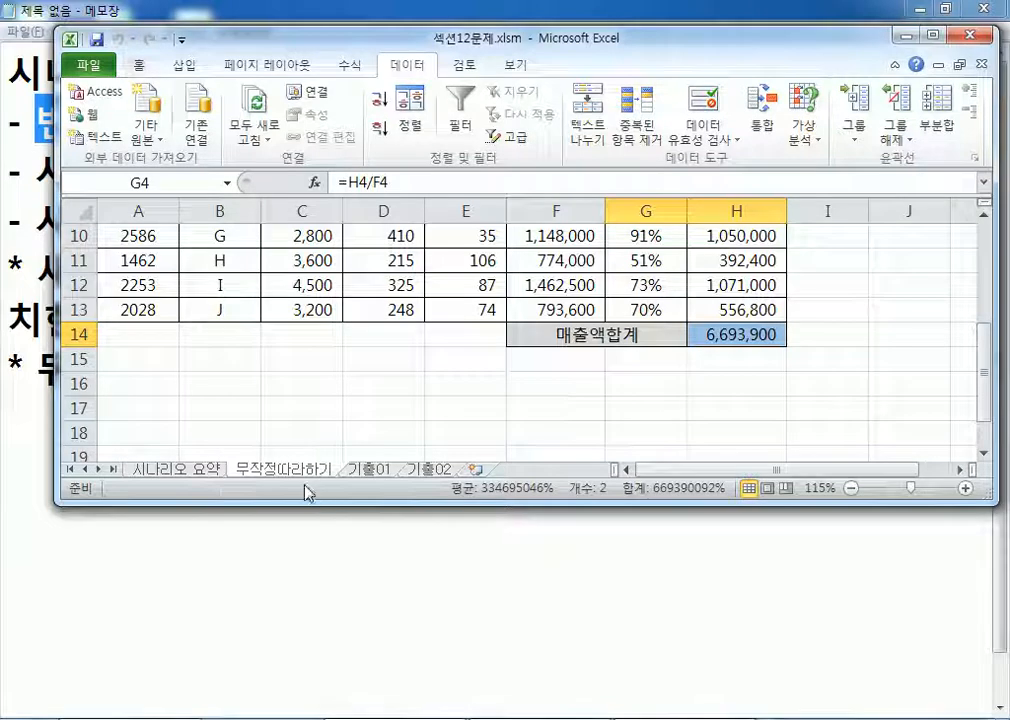
pyautogui.click(207, 469)
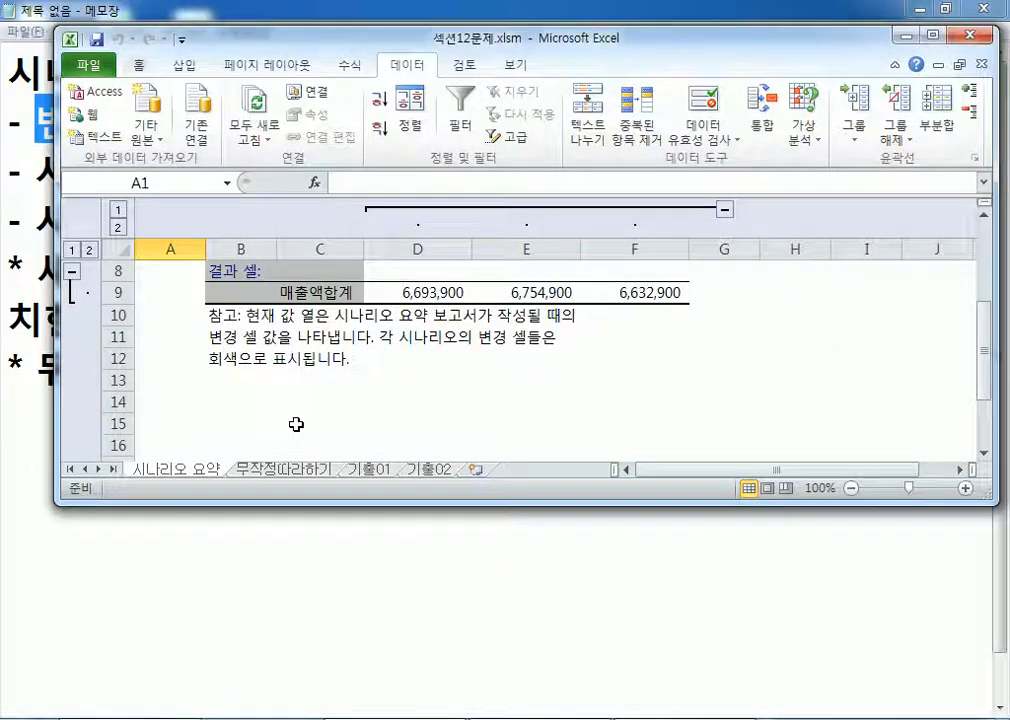
pyautogui.click(931, 37)
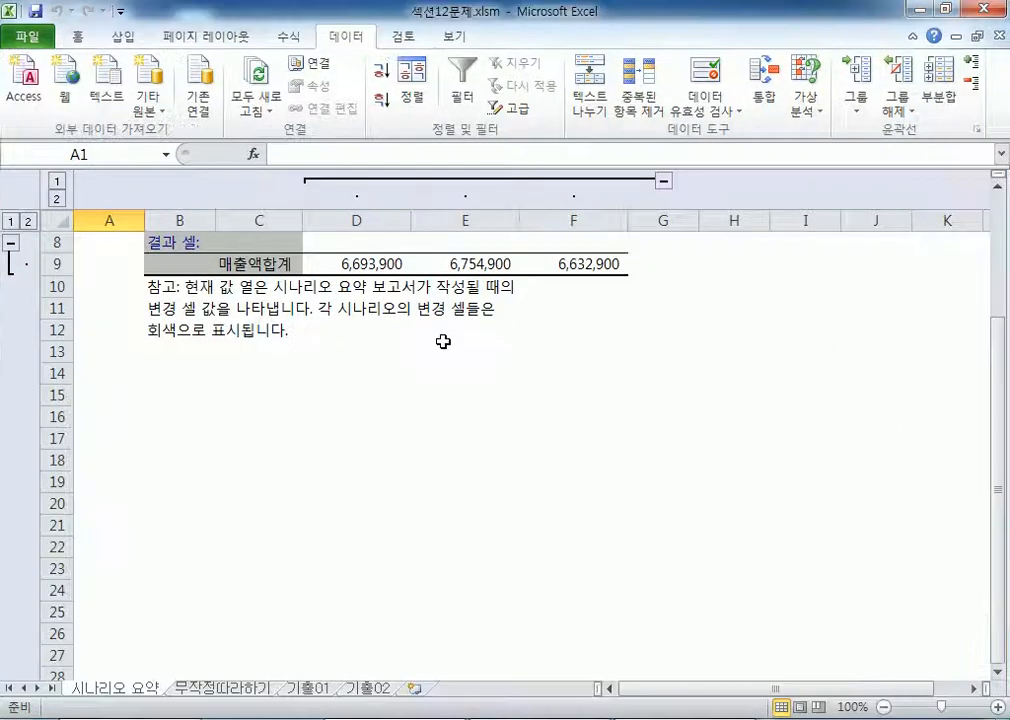
pyautogui.scroll(3, 417, 358)
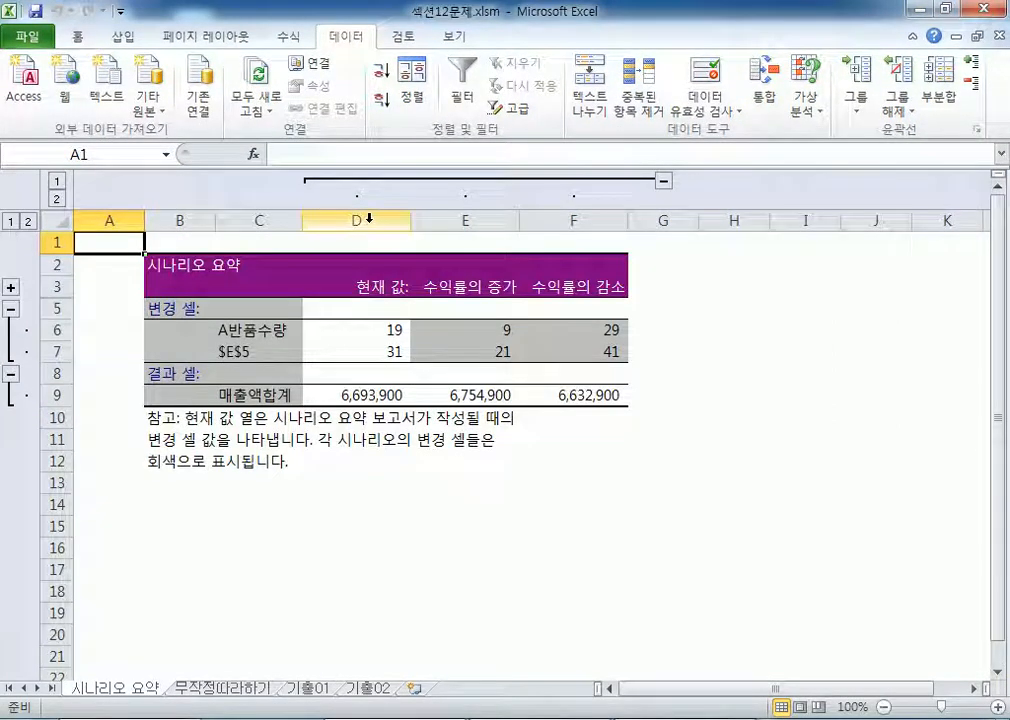
# Step: Compare the $E$5 changing-cell label in the report with cell E5 on the '무작정따라하기' sheet
pyautogui.click(238, 354)
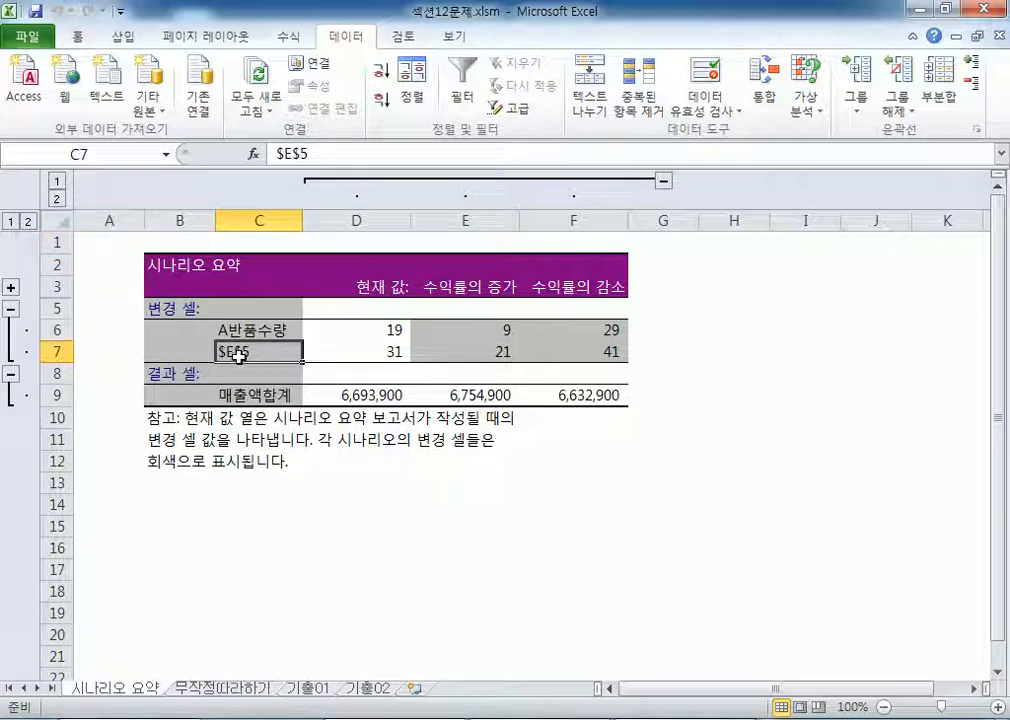
pyautogui.click(220, 688)
pyautogui.scroll(3, 380, 323)
pyautogui.click(384, 315)
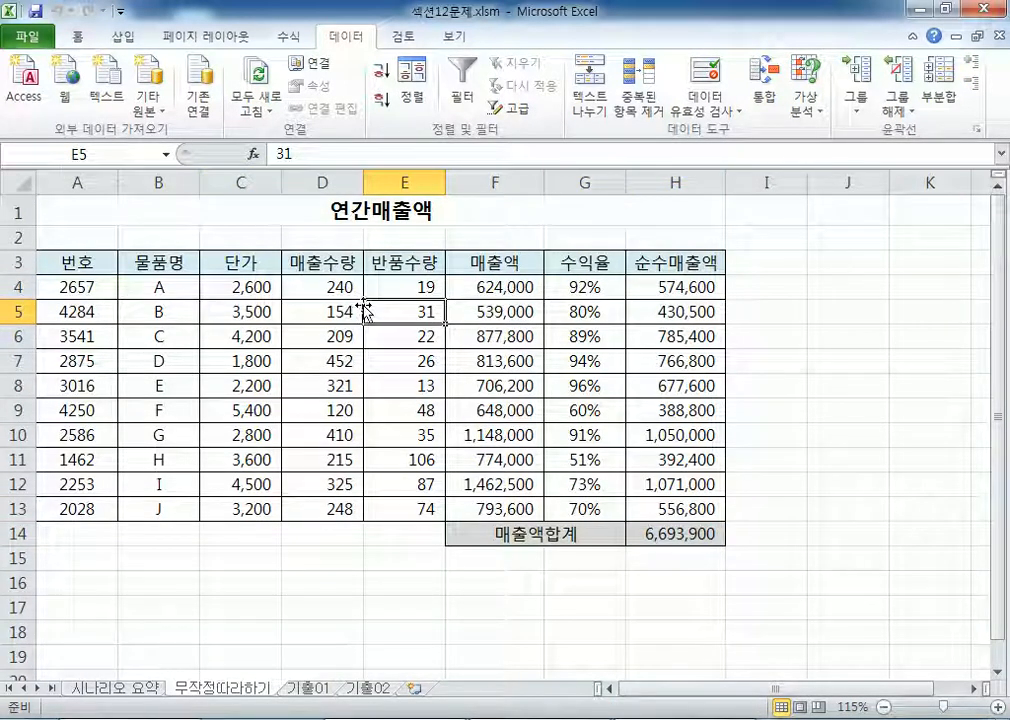
pyautogui.click(135, 690)
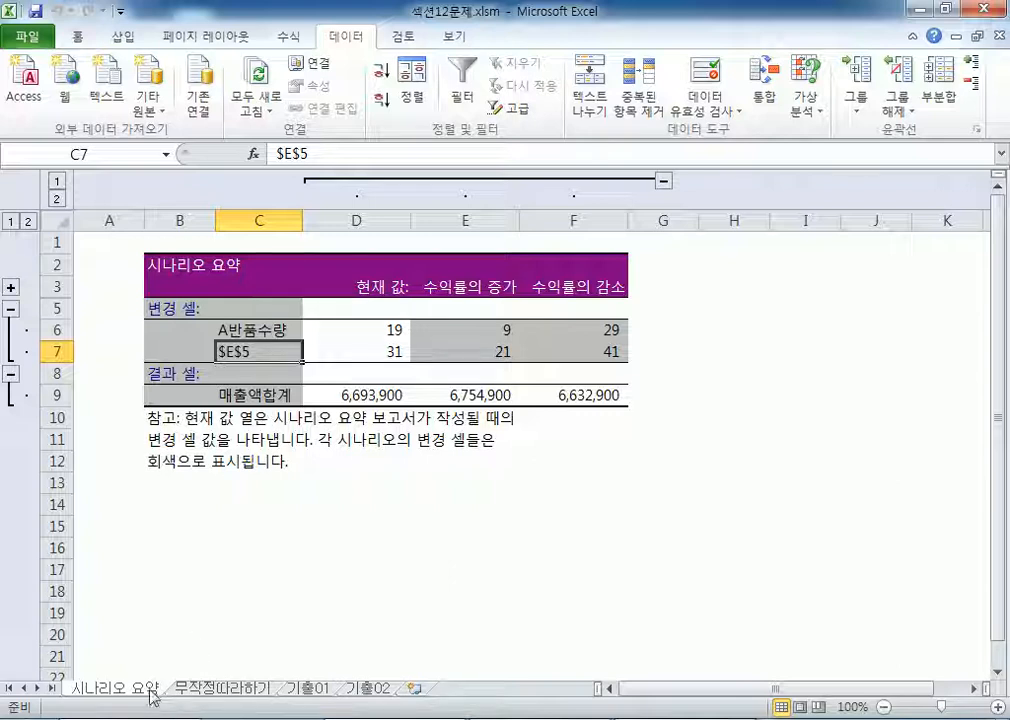
# Step: Delete the '시나리오 요약' sheet from the workbook and confirm the deletion
pyautogui.click(943, 9)
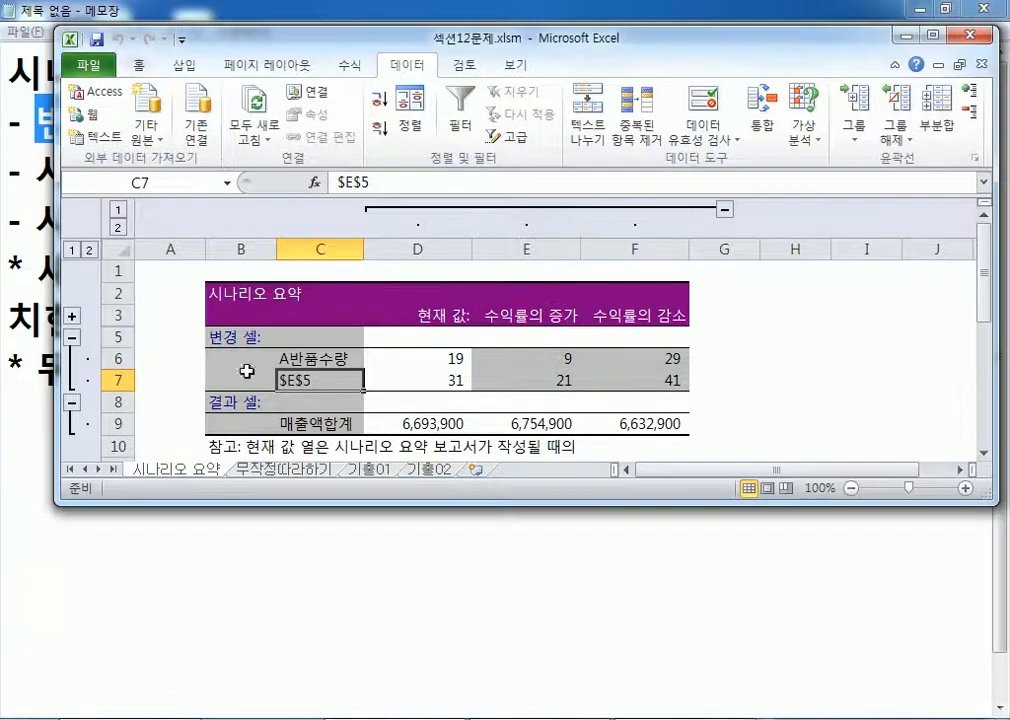
pyautogui.scroll(-2, 186, 450)
pyautogui.rightClick(180, 470)
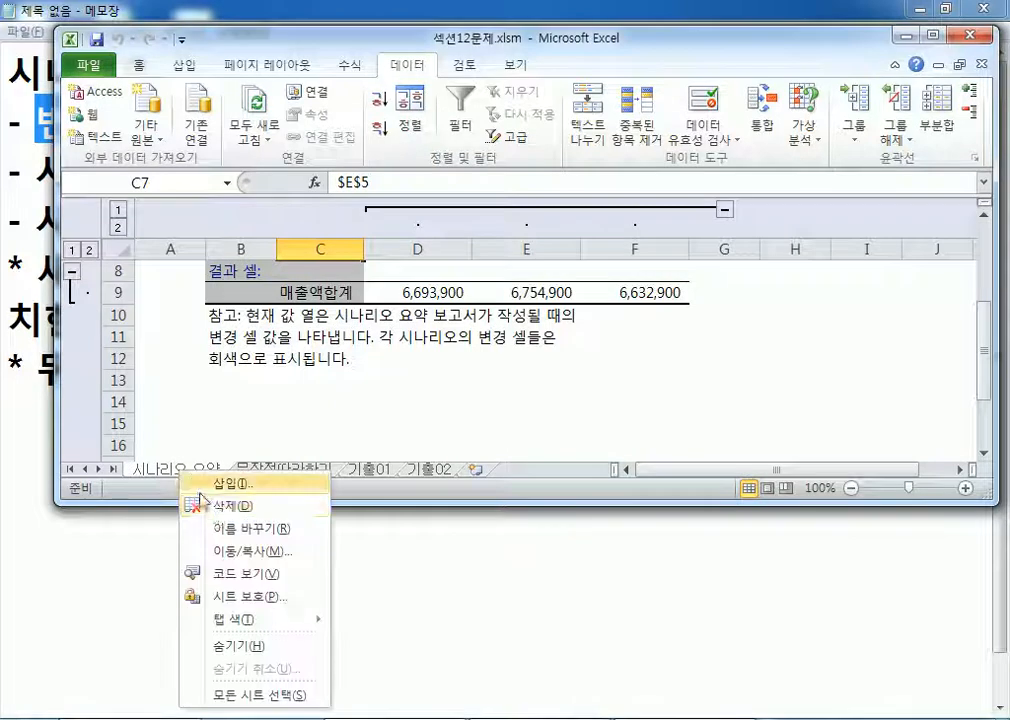
pyautogui.click(216, 510)
pyautogui.click(463, 417)
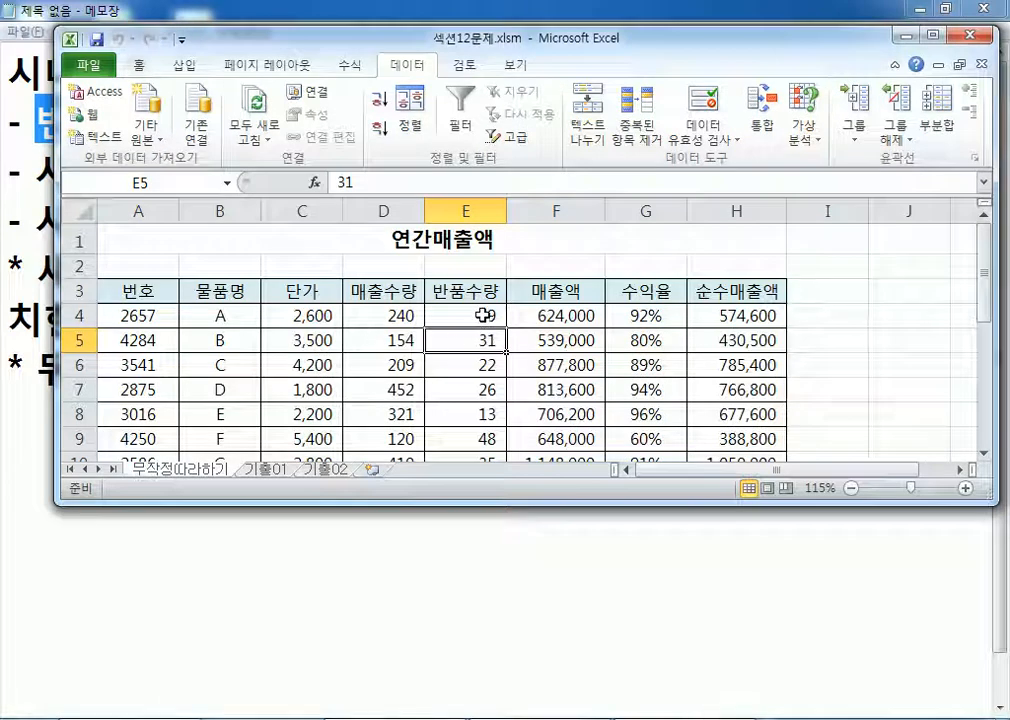
# Step: Define the name B반품수량 for cell E5 on the '무작정따라하기' sheet, and check the names of E4 and E5
pyautogui.click(478, 316)
pyautogui.click(432, 340)
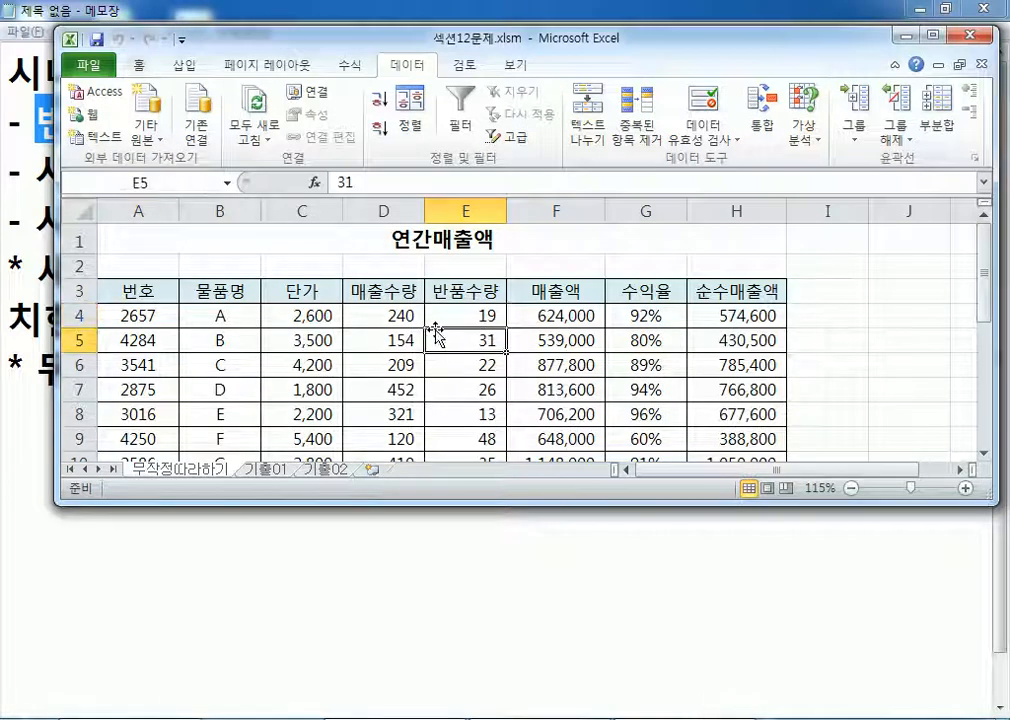
pyautogui.click(224, 184)
pyautogui.write('B')
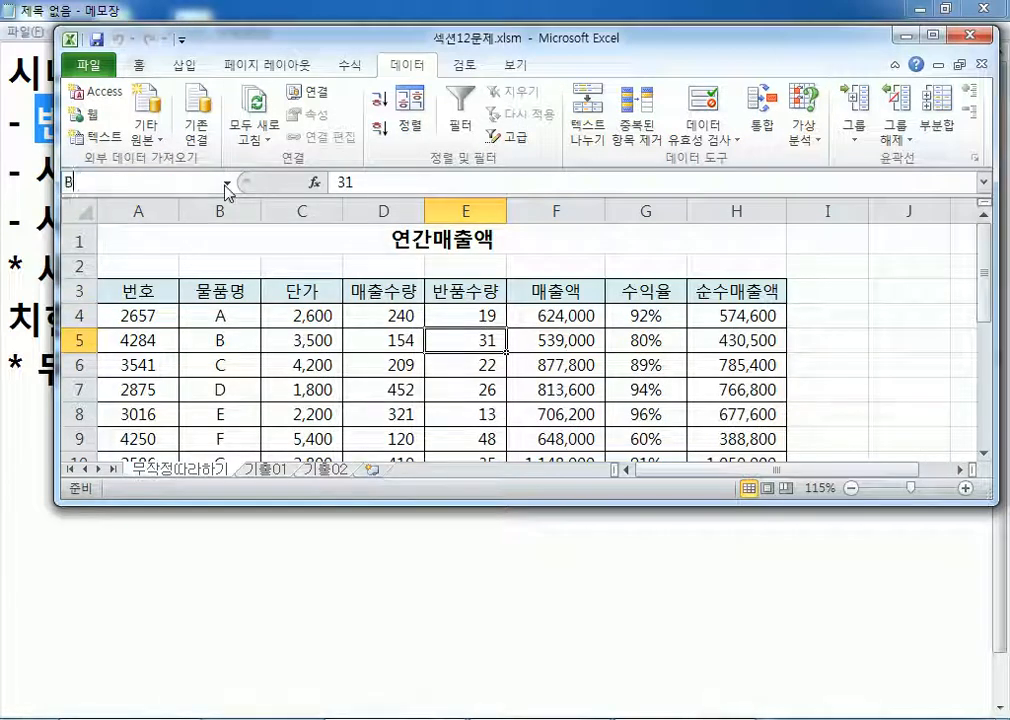
pyautogui.write('반푸ㅁ슈')
pyautogui.write('수량')
pyautogui.press('Return')
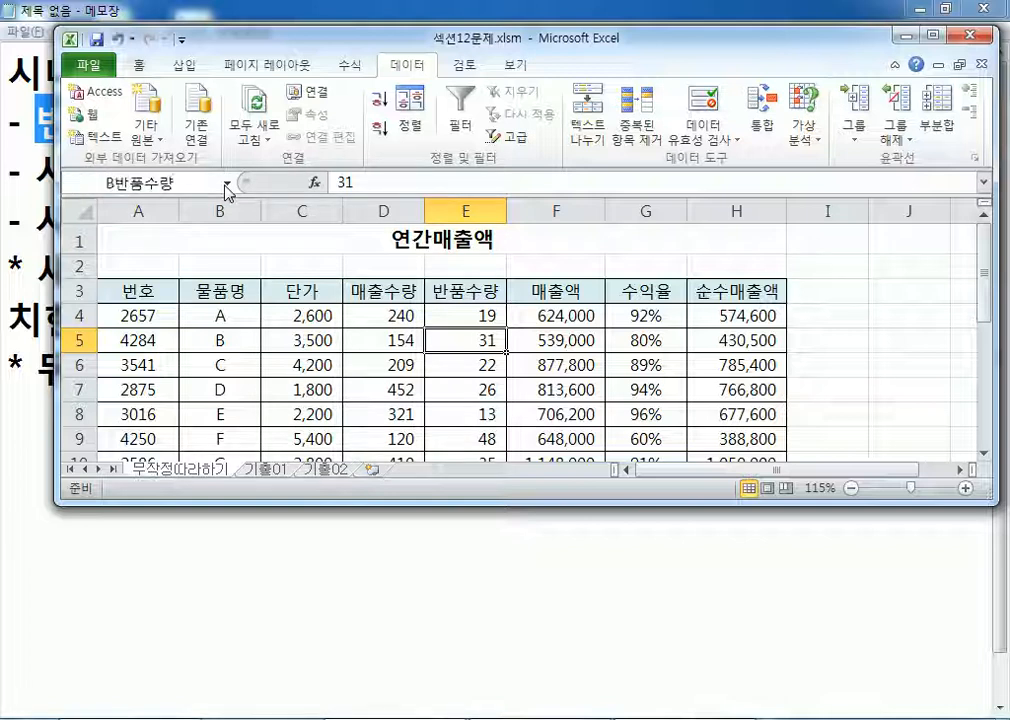
pyautogui.click(440, 311)
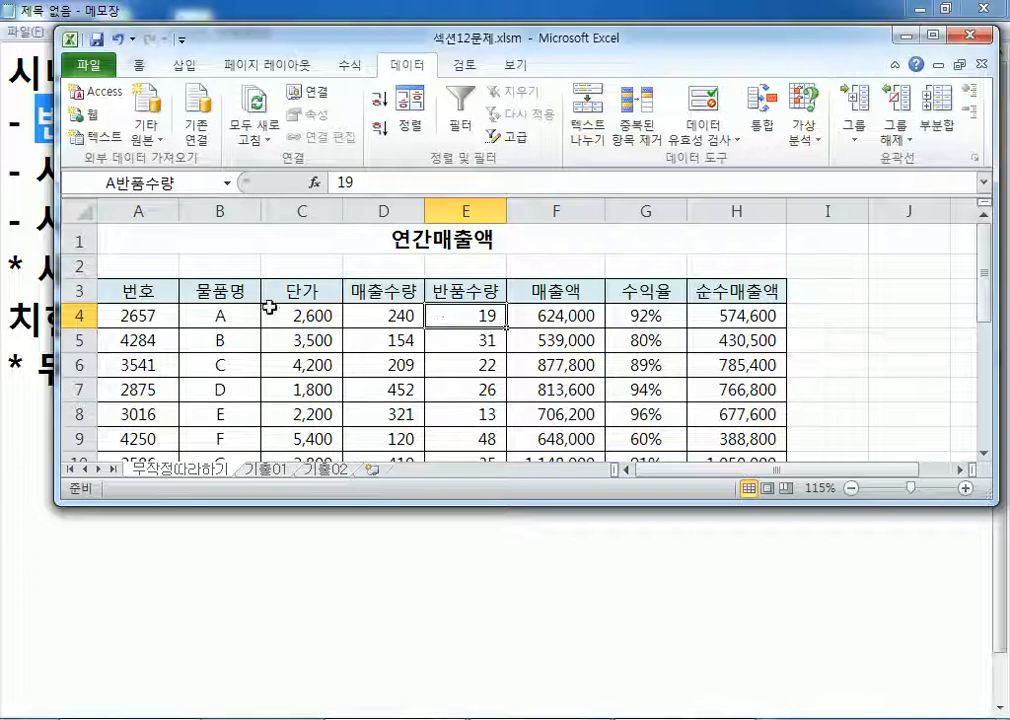
pyautogui.click(478, 343)
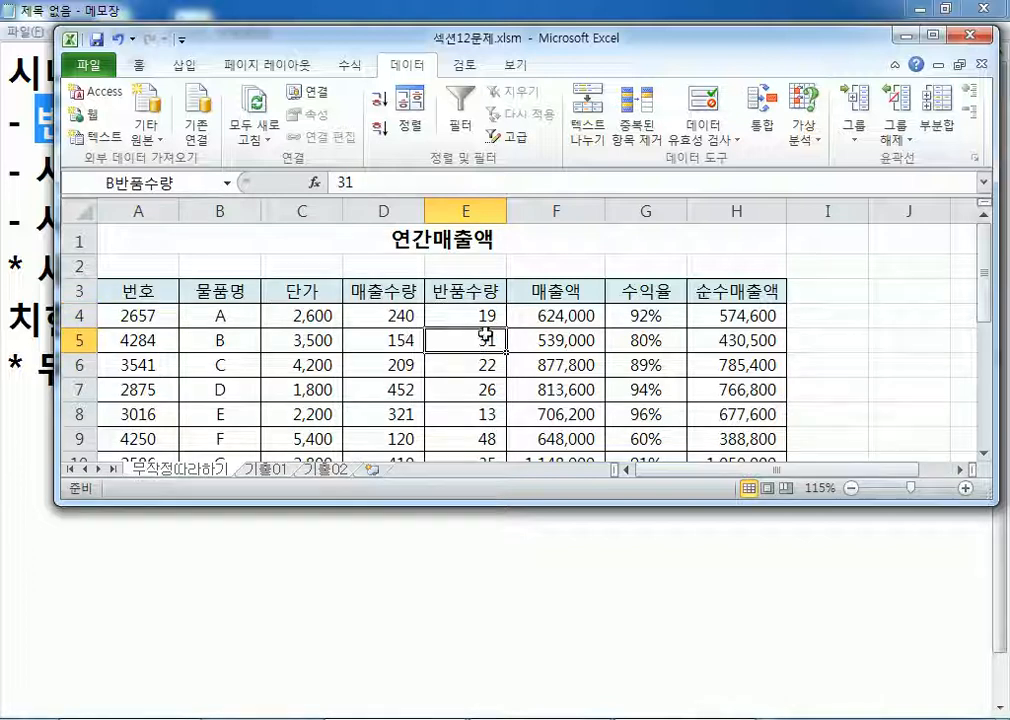
pyautogui.click(935, 36)
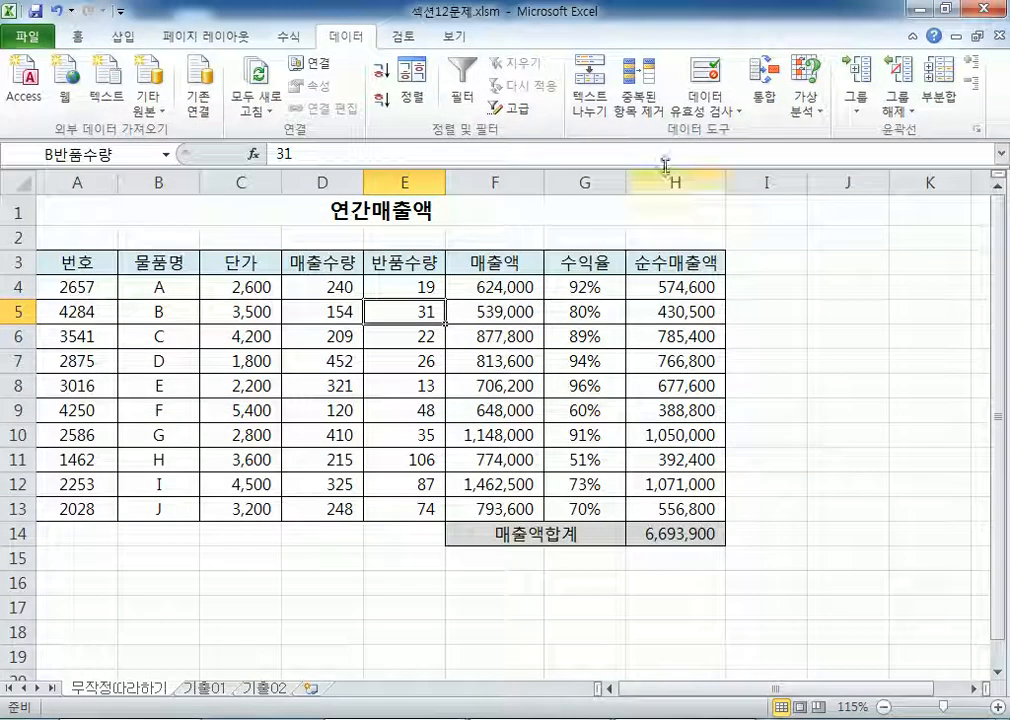
# Step: Regenerate the scenario summary report from the Scenario Manager, keeping H14 as the result cell
pyautogui.click(822, 112)
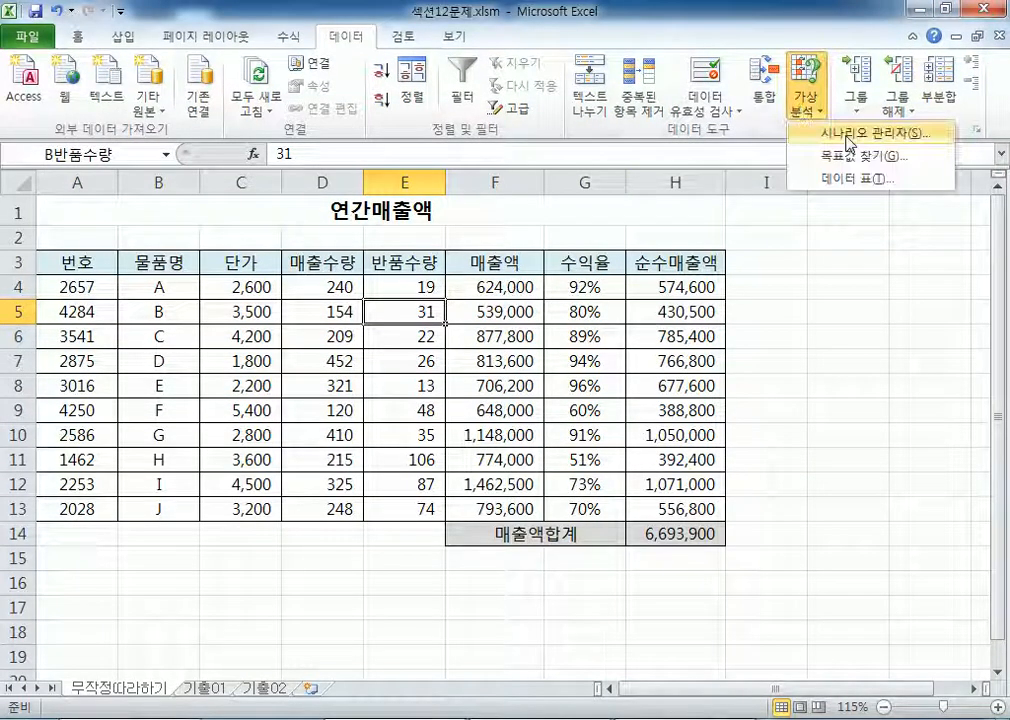
pyautogui.click(849, 140)
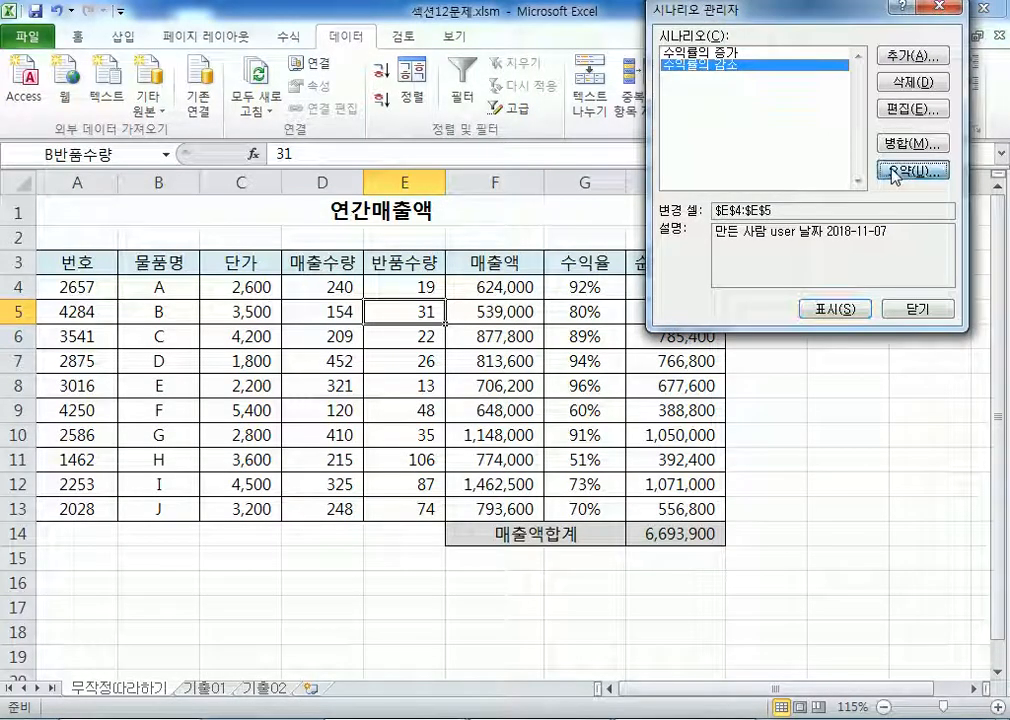
pyautogui.click(893, 173)
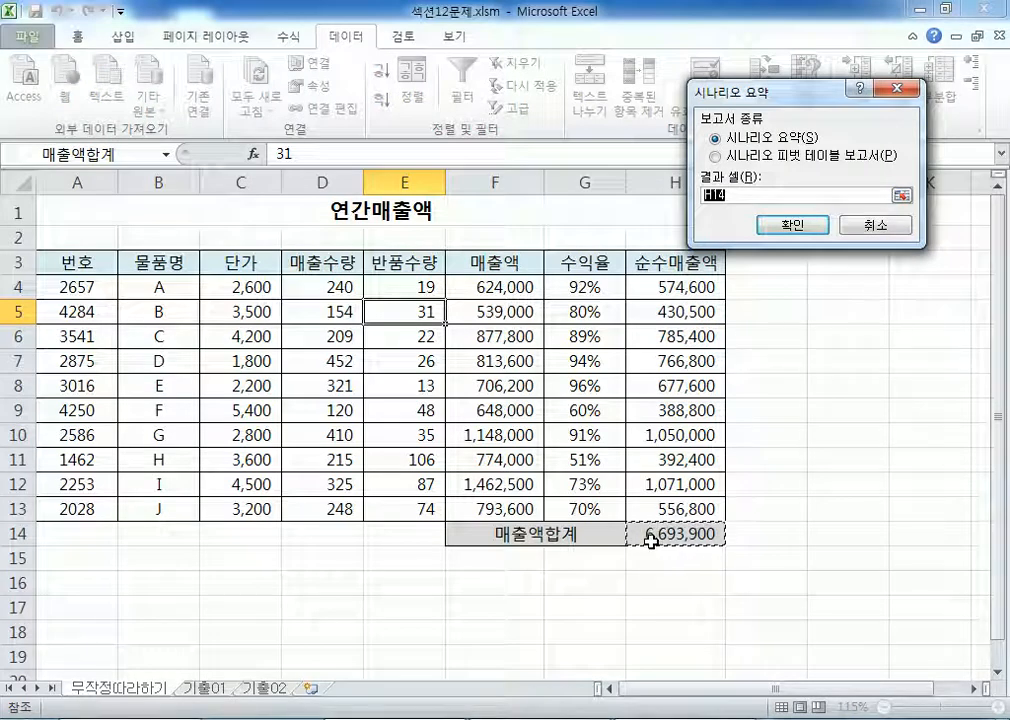
pyautogui.click(792, 226)
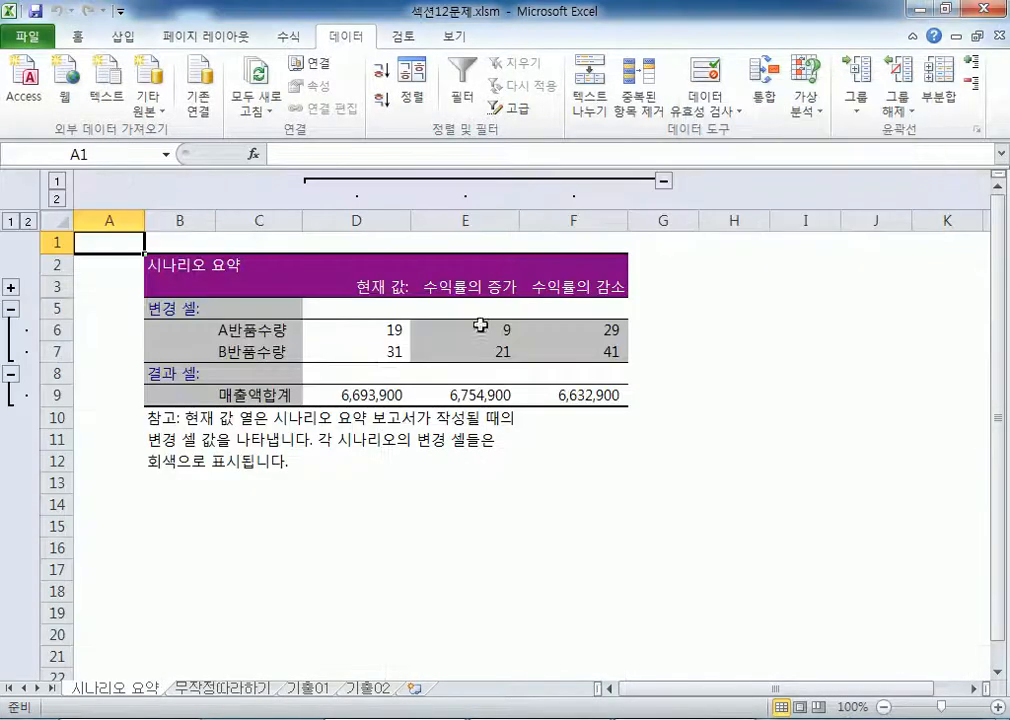
# Step: Examine the names of the changing cells and the result cell in column C of the '시나리오 요약' report
pyautogui.moveTo(250, 330); pyautogui.dragTo(247, 350)
pyautogui.click(247, 350)
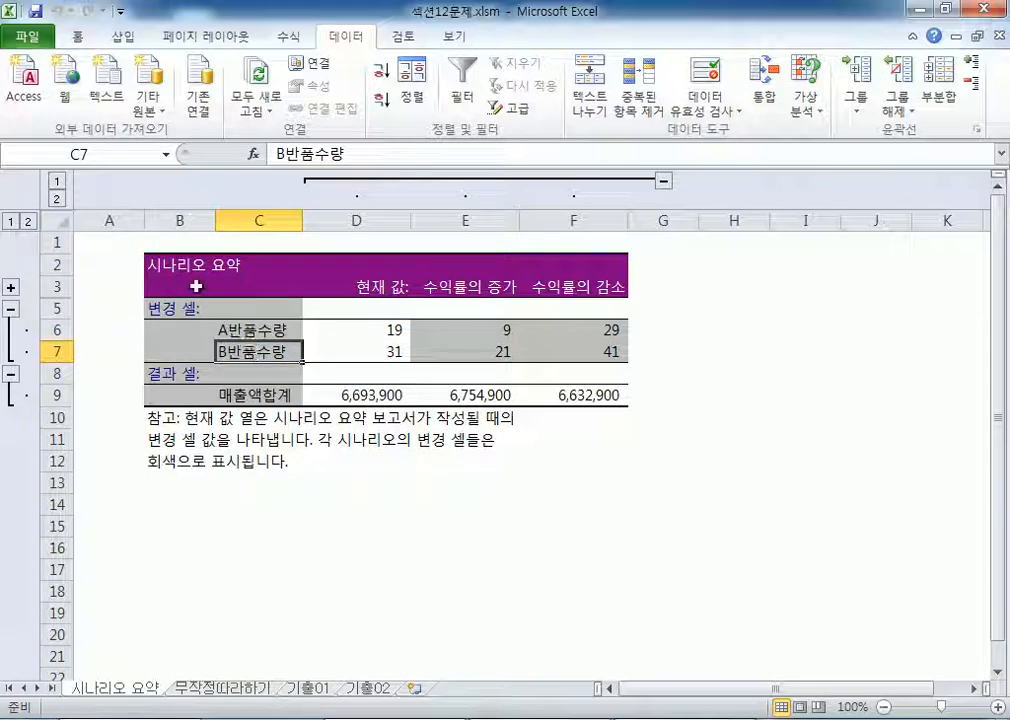
pyautogui.moveTo(234, 331); pyautogui.dragTo(259, 352)
pyautogui.click(258, 400)
pyautogui.click(271, 394)
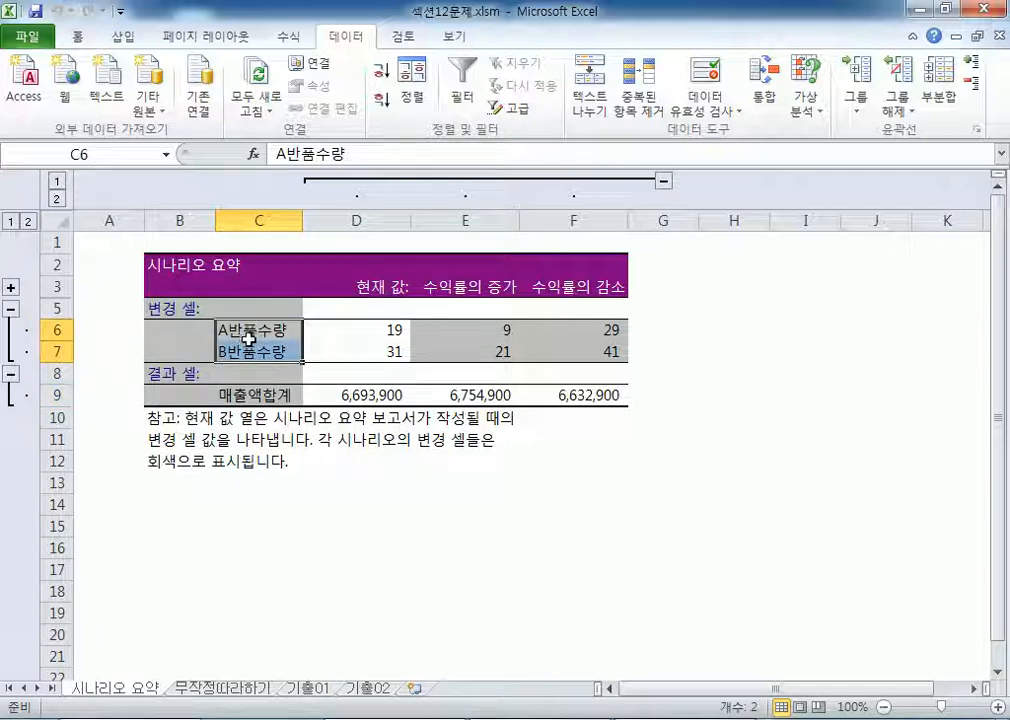
pyautogui.click(255, 352)
pyautogui.click(246, 328)
pyautogui.click(241, 354)
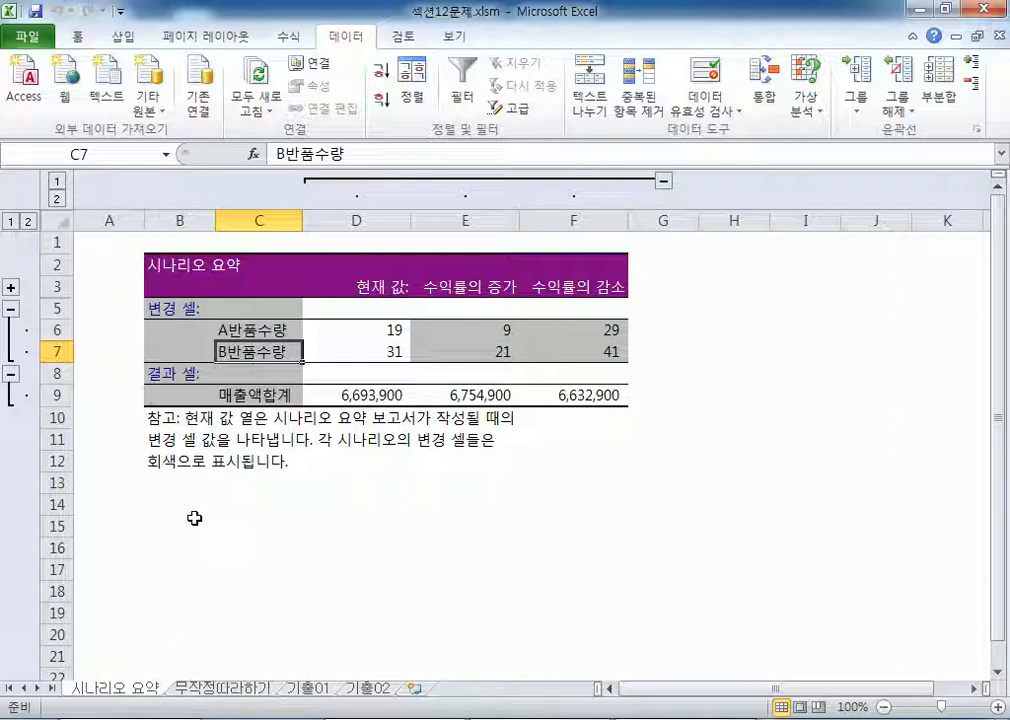
# Step: Compare the report's 현재 값 column with the source data on the '무작정따라하기' sheet
pyautogui.click(220, 688)
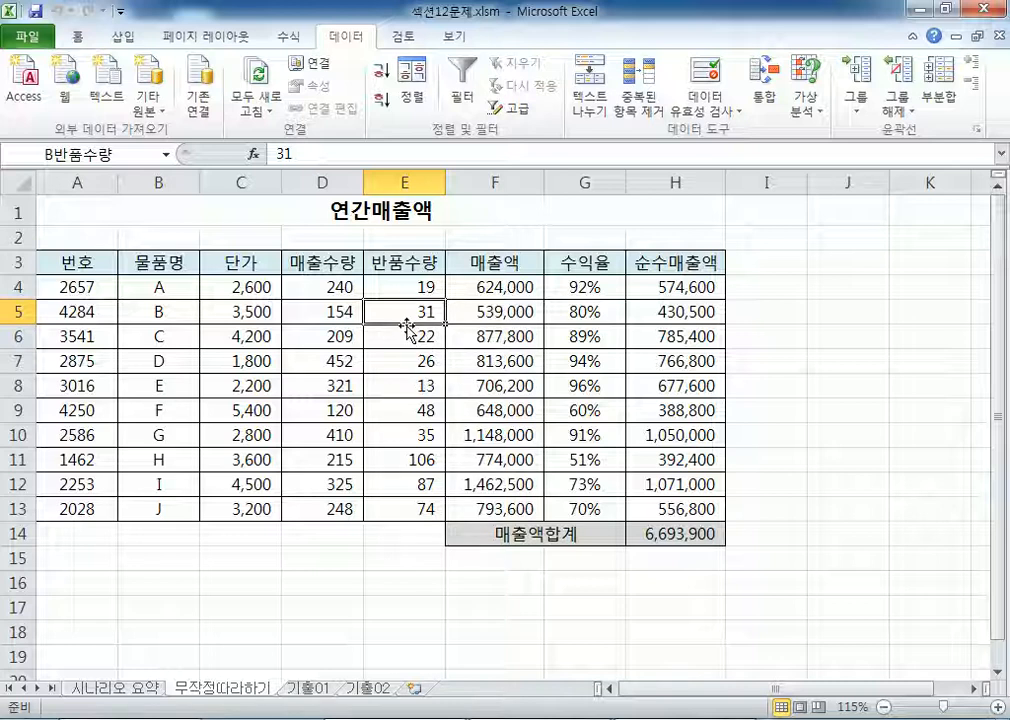
pyautogui.click(118, 690)
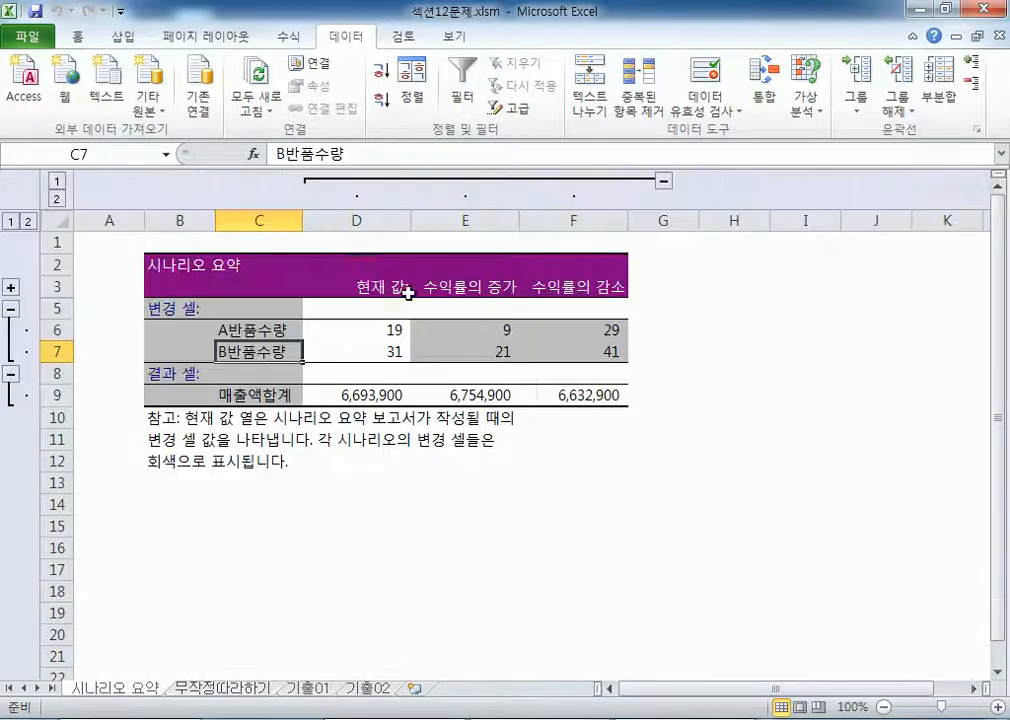
pyautogui.click(349, 218)
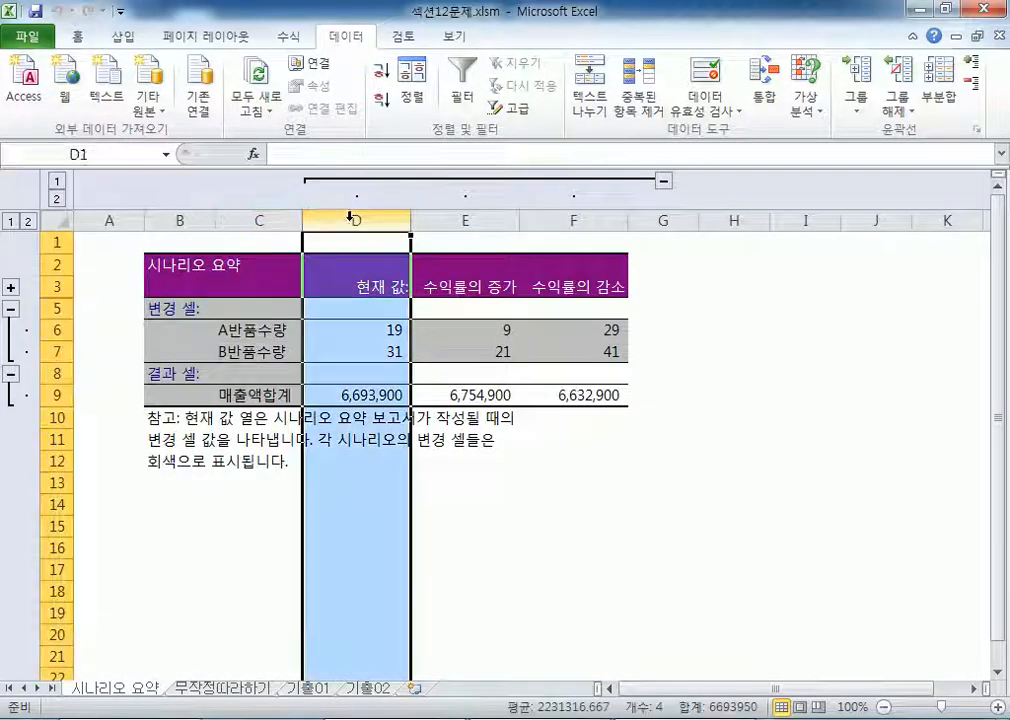
pyautogui.click(350, 325)
pyautogui.moveTo(377, 333); pyautogui.dragTo(361, 388)
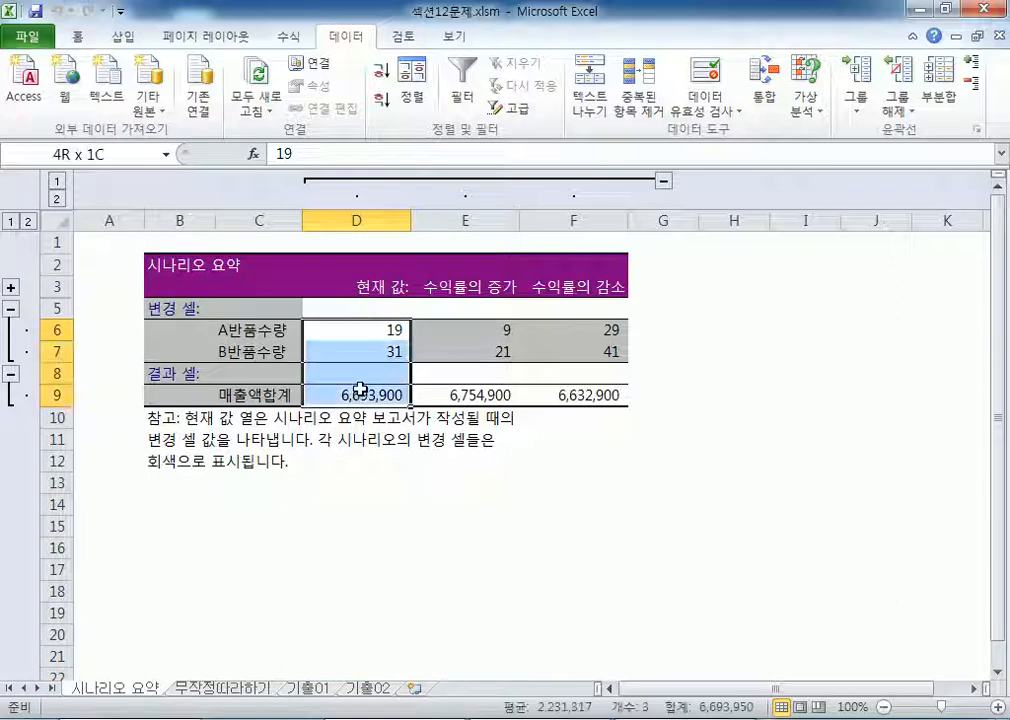
pyautogui.click(376, 221)
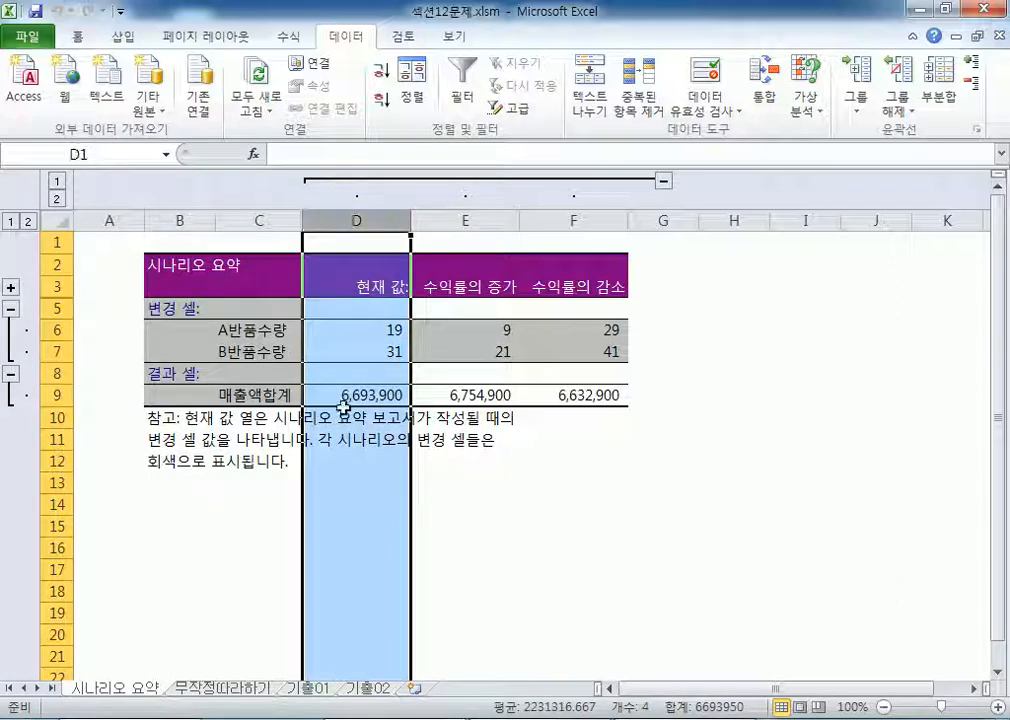
pyautogui.click(343, 347)
# Step: Examine the 수익률의 증가 and 수익률의 감소 scenario columns and their changing-cell values in the report
pyautogui.moveTo(442, 328); pyautogui.dragTo(577, 345)
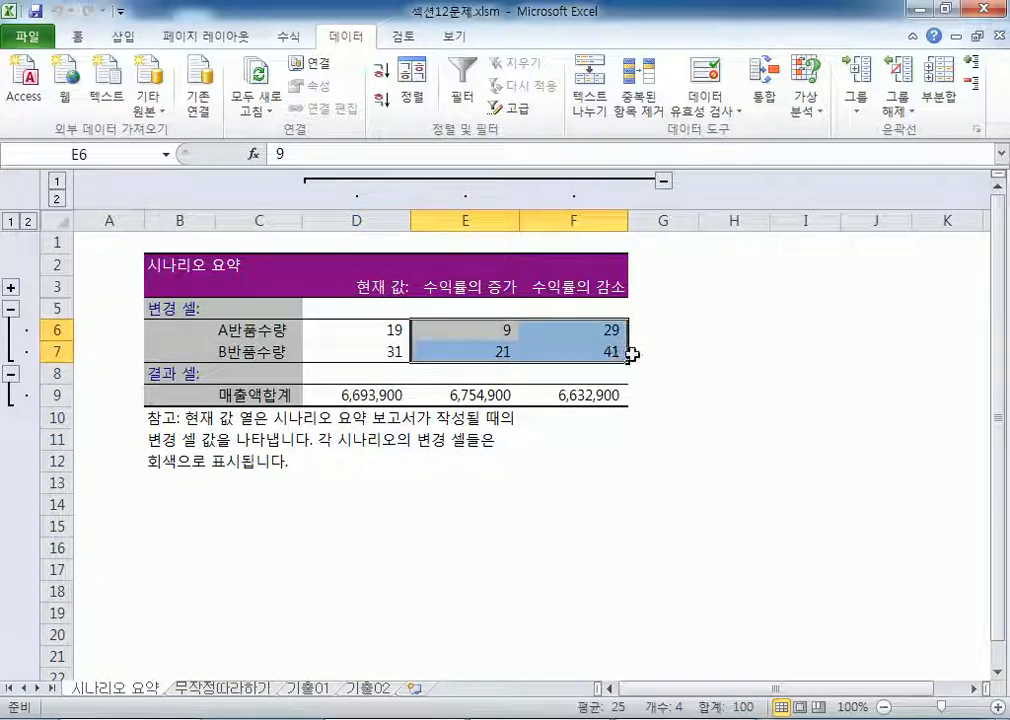
pyautogui.click(716, 368)
pyautogui.moveTo(464, 221); pyautogui.dragTo(559, 214)
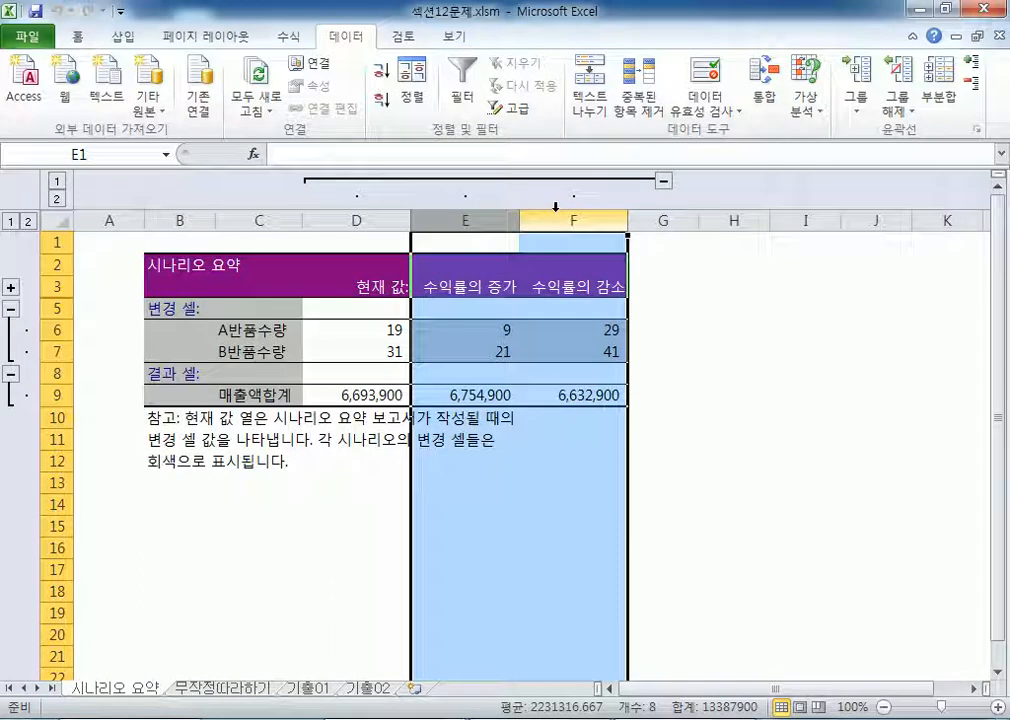
pyautogui.click(469, 288)
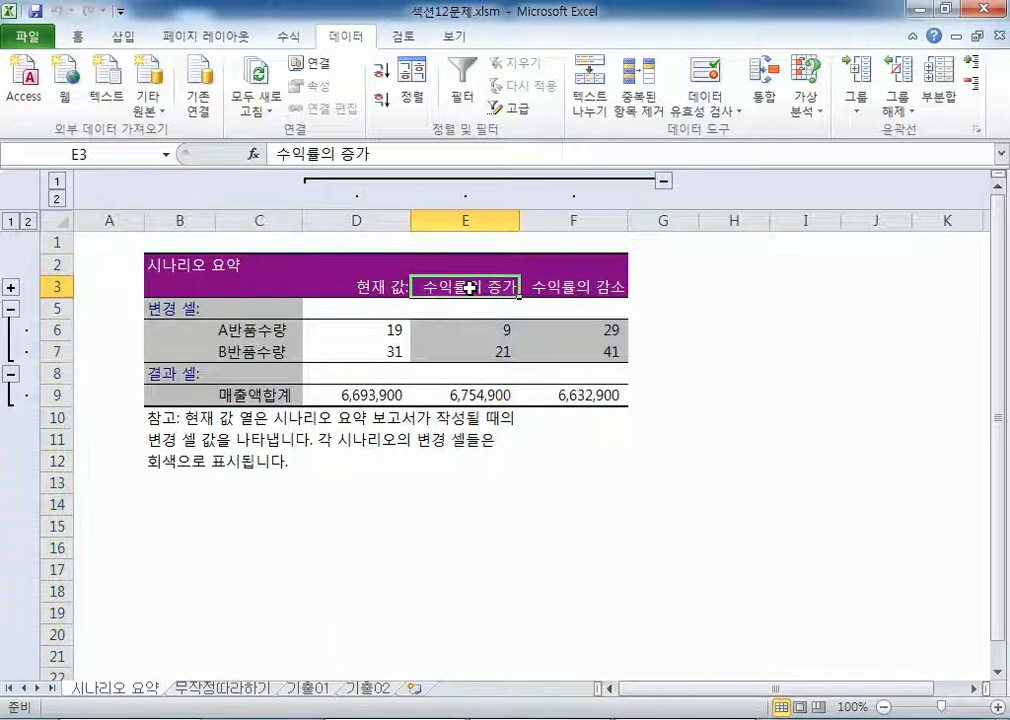
pyautogui.click(540, 287)
pyautogui.click(469, 287)
pyautogui.moveTo(469, 287); pyautogui.dragTo(551, 289)
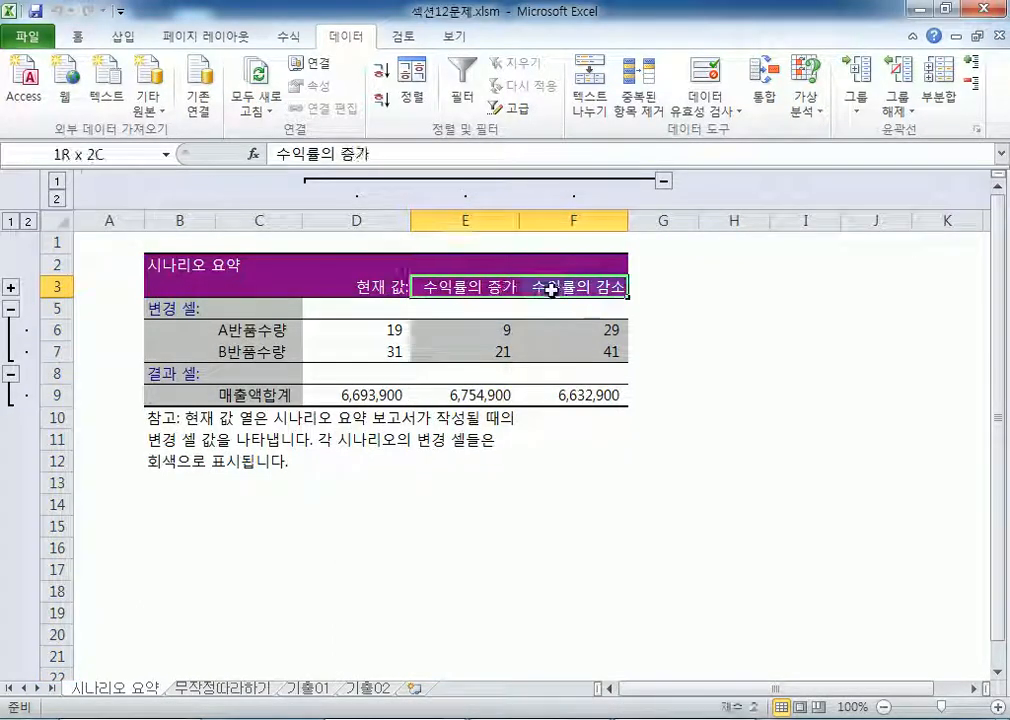
pyautogui.click(469, 288)
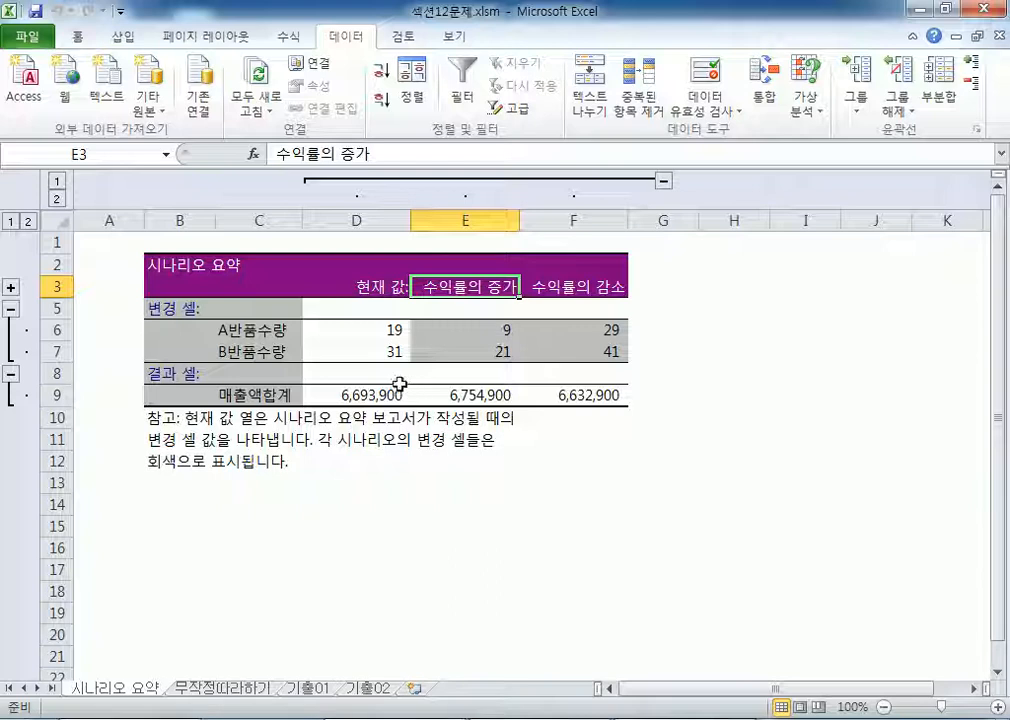
pyautogui.click(91, 239)
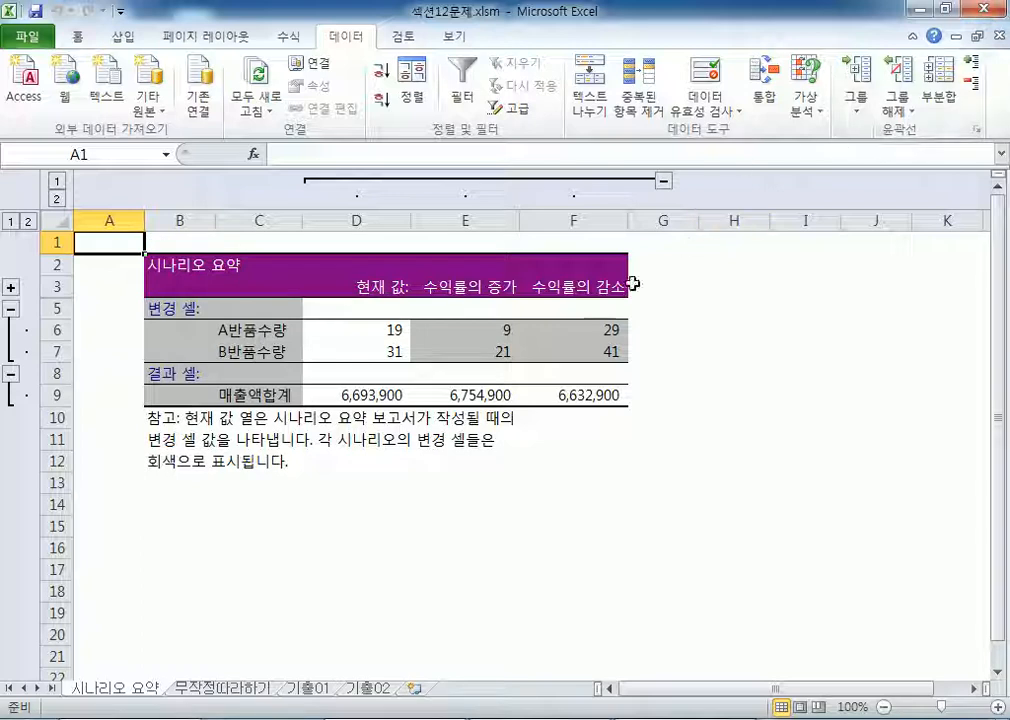
# Step: Review the scenario settings on the '무작정따라하기' sheet with E4:E5 as changing cells, and cancel without saving a scenario
pyautogui.click(222, 688)
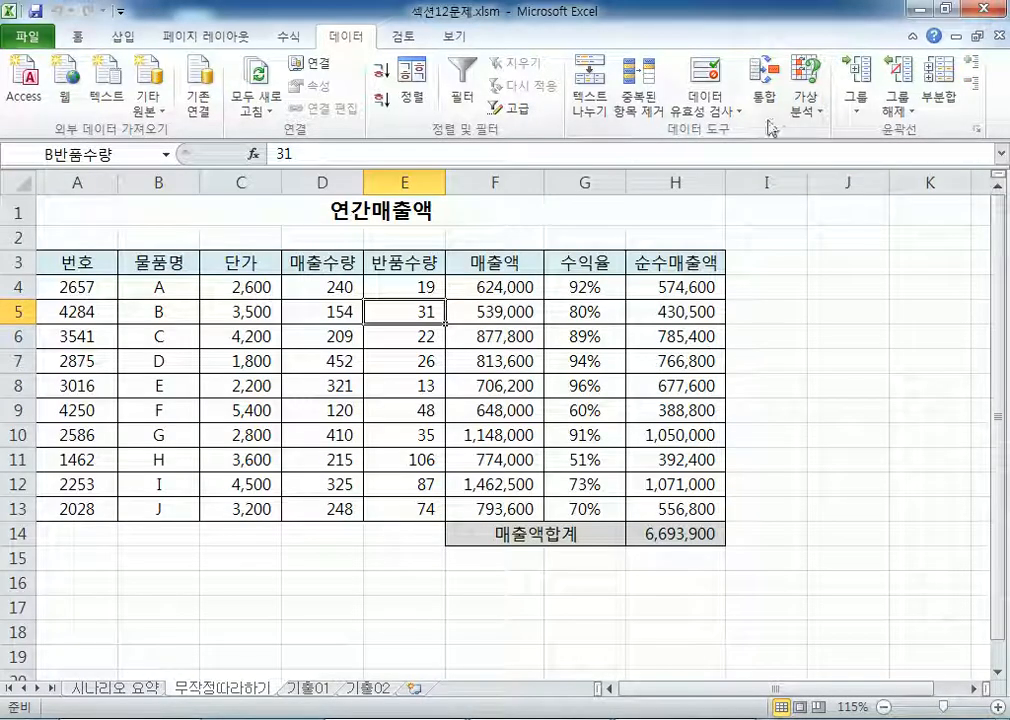
pyautogui.click(815, 313)
pyautogui.click(805, 104)
pyautogui.click(828, 135)
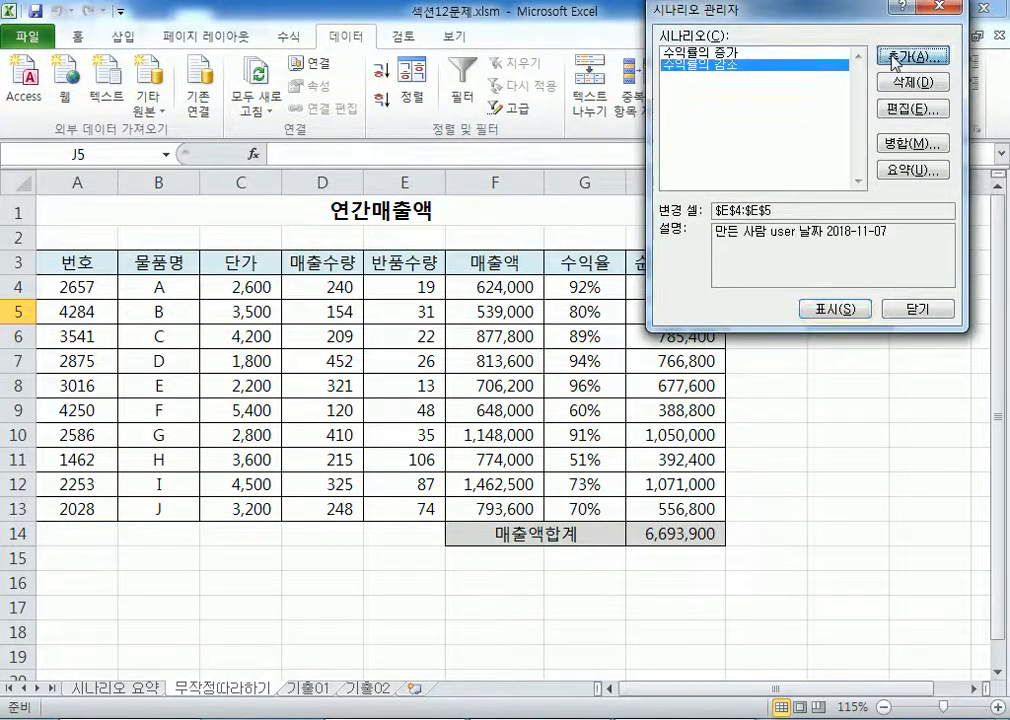
pyautogui.click(896, 60)
pyautogui.press('Tab')
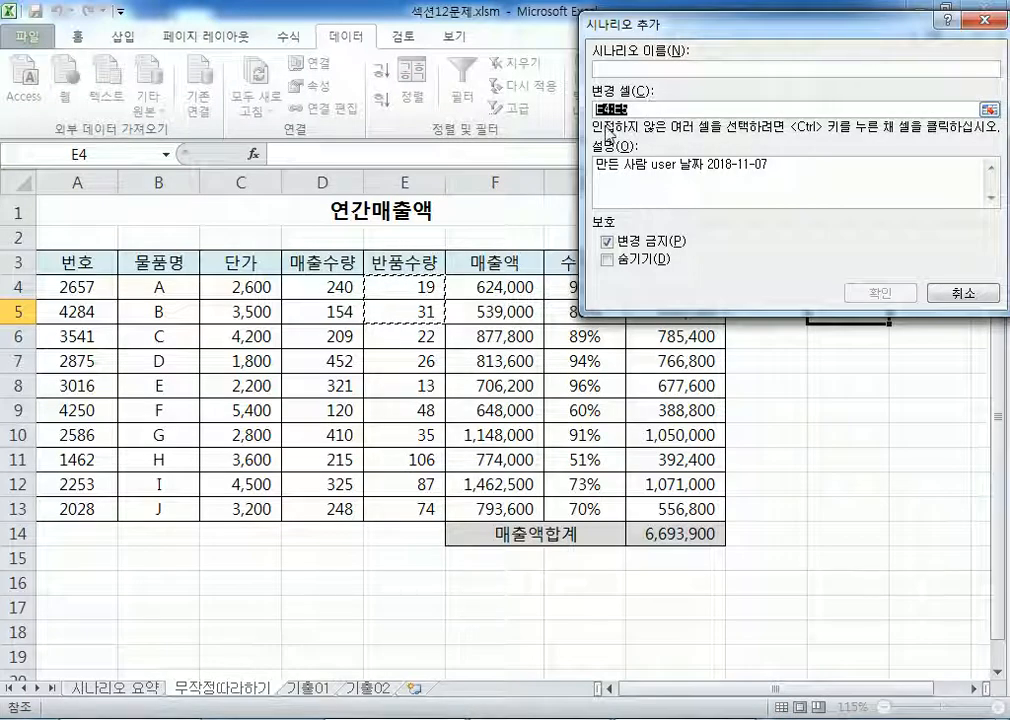
pyautogui.moveTo(394, 291); pyautogui.dragTo(400, 312)
pyautogui.moveTo(656, 109); pyautogui.dragTo(559, 110)
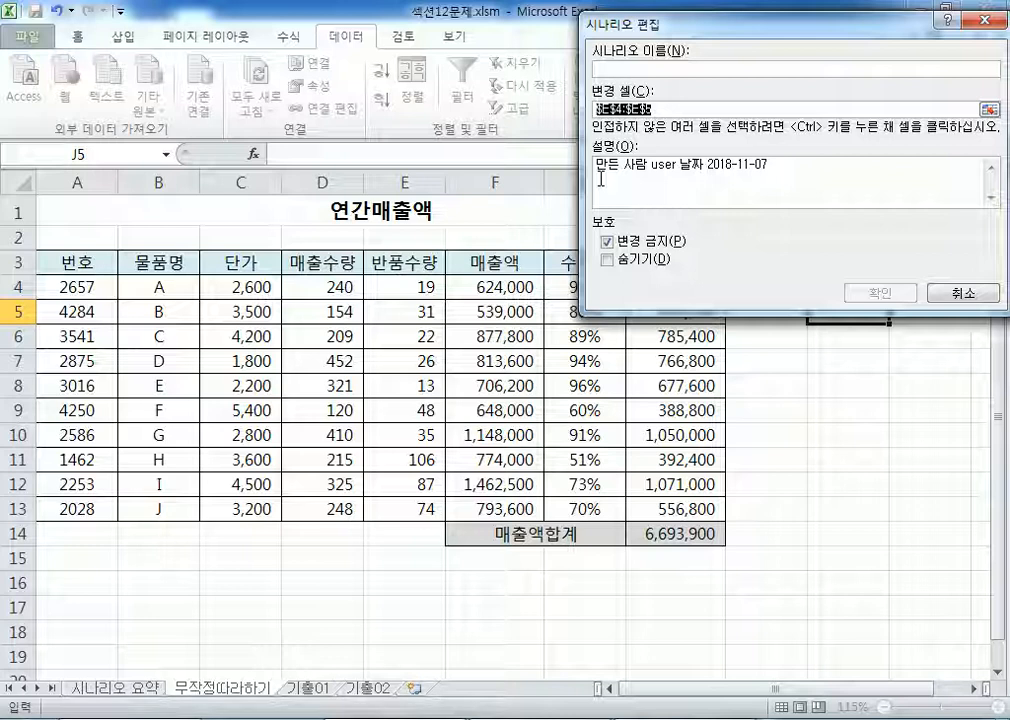
pyautogui.click(958, 296)
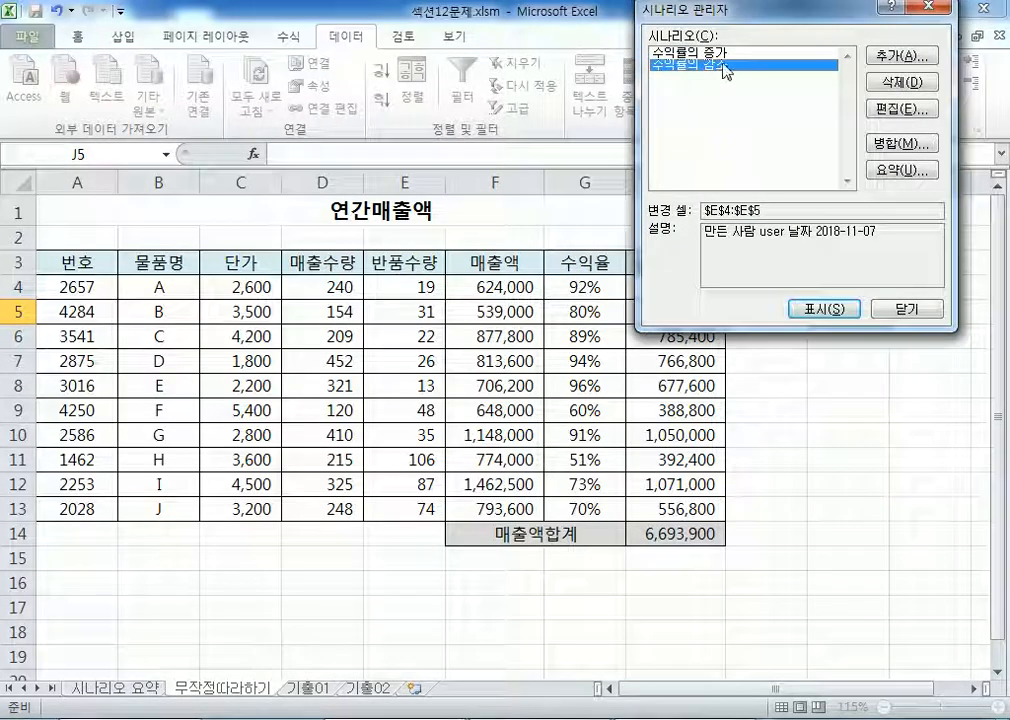
# Step: Try result cells H14 and G4 in the scenario summary settings, set only H14, cancel the report and close the Scenario Manager
pyautogui.click(727, 67)
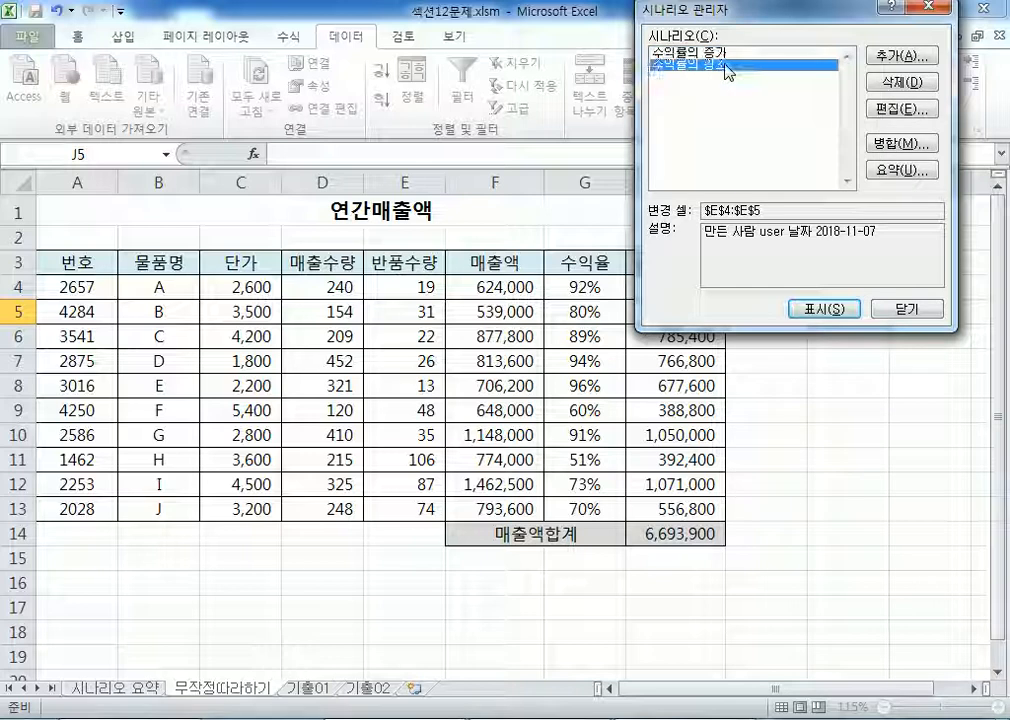
pyautogui.click(870, 170)
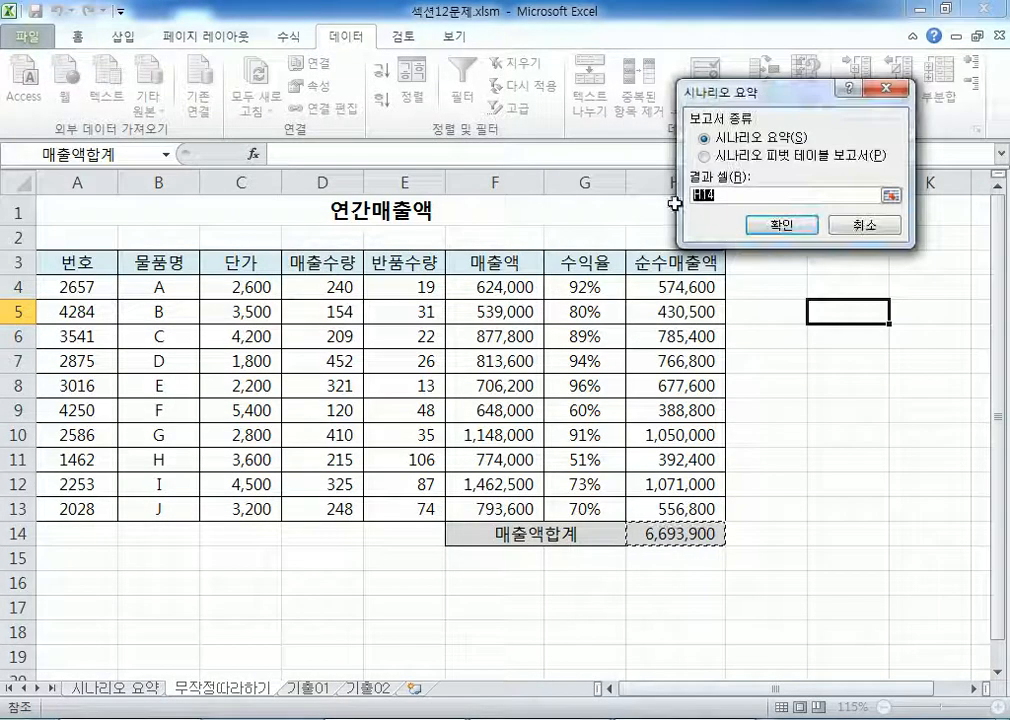
pyautogui.keyDown('ctrl'); pyautogui.click(584, 286); pyautogui.keyUp('ctrl')
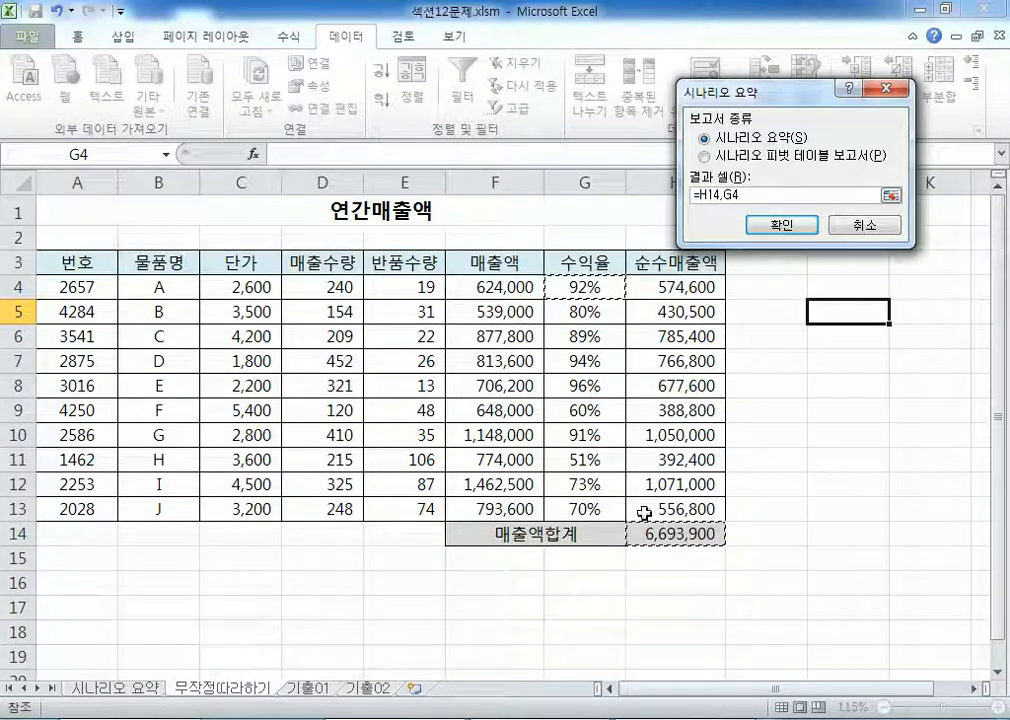
pyautogui.click(660, 546)
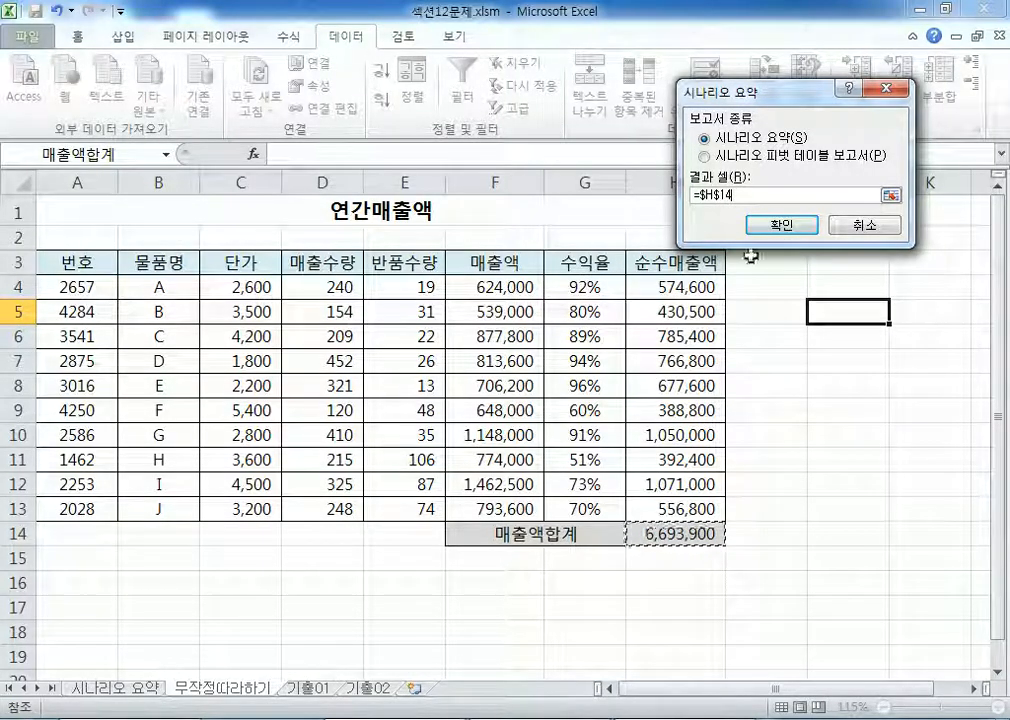
pyautogui.click(868, 227)
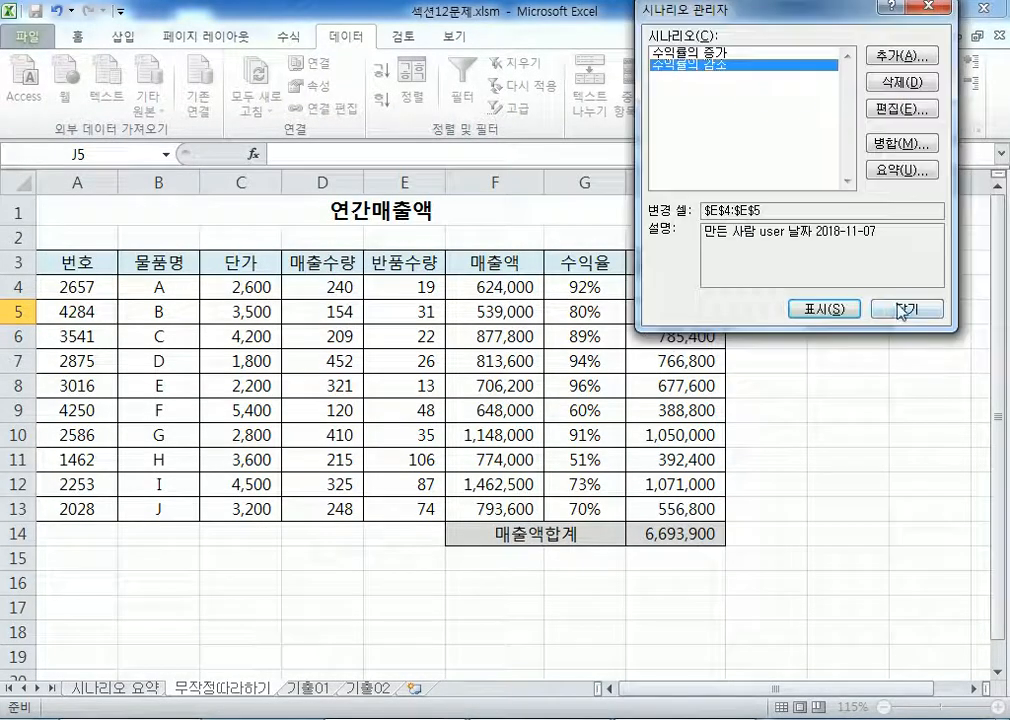
pyautogui.click(904, 311)
pyautogui.click(474, 312)
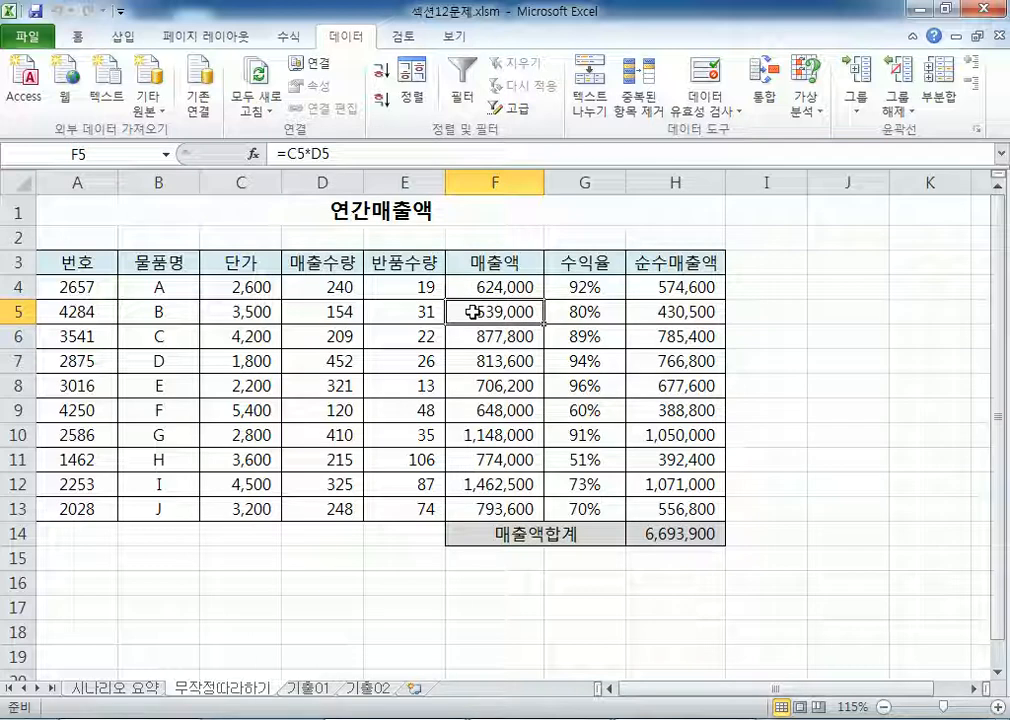
# Step: Define the name 이율 for the annual interest rate cell B4 on the '기출01' sheet
pyautogui.click(306, 689)
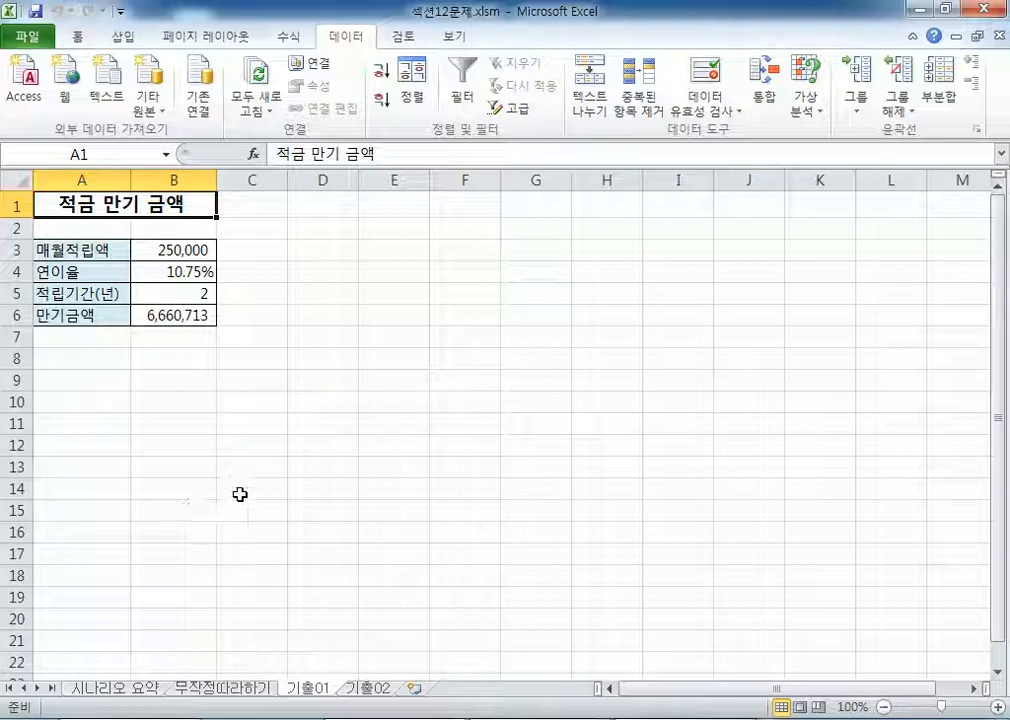
pyautogui.click(146, 270)
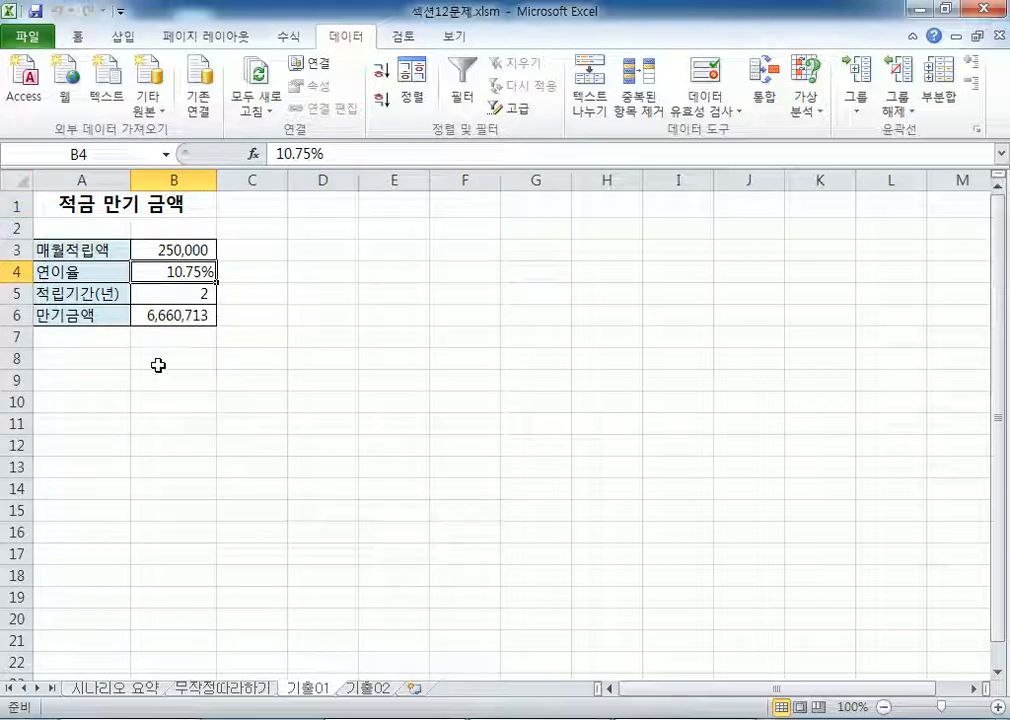
pyautogui.scroll(3, 158, 363)
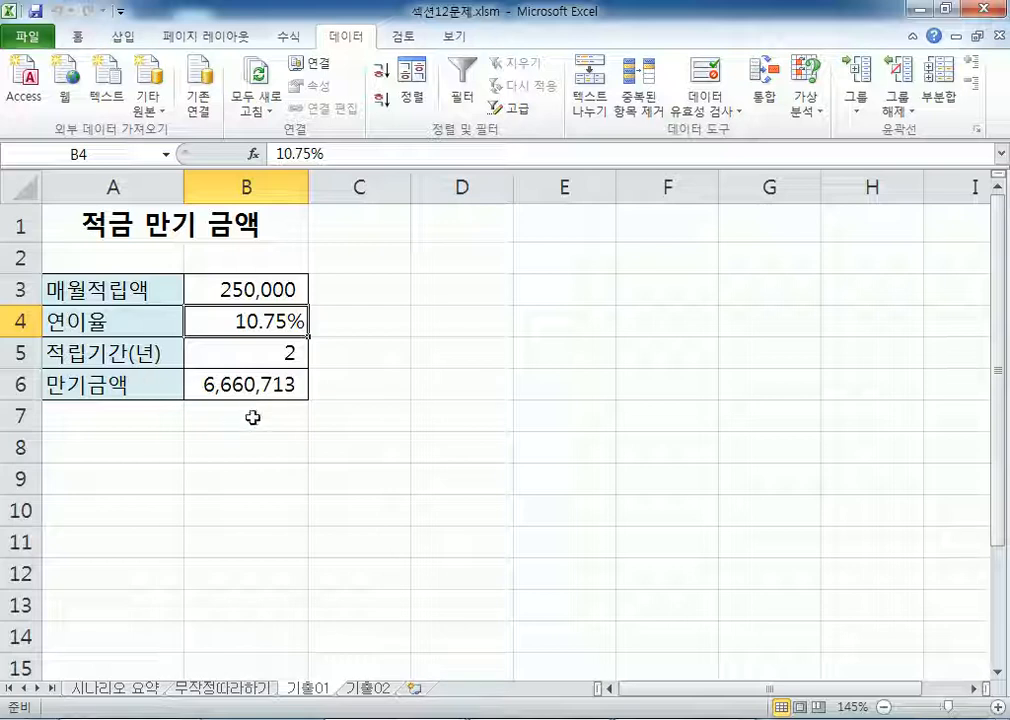
pyautogui.click(245, 385)
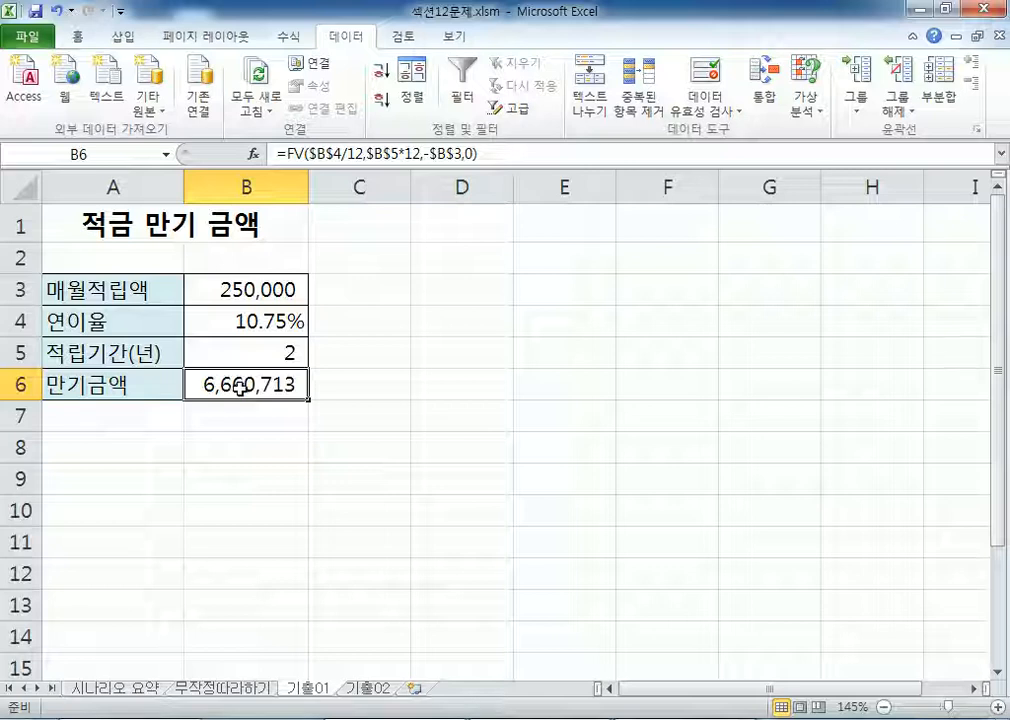
pyautogui.click(219, 321)
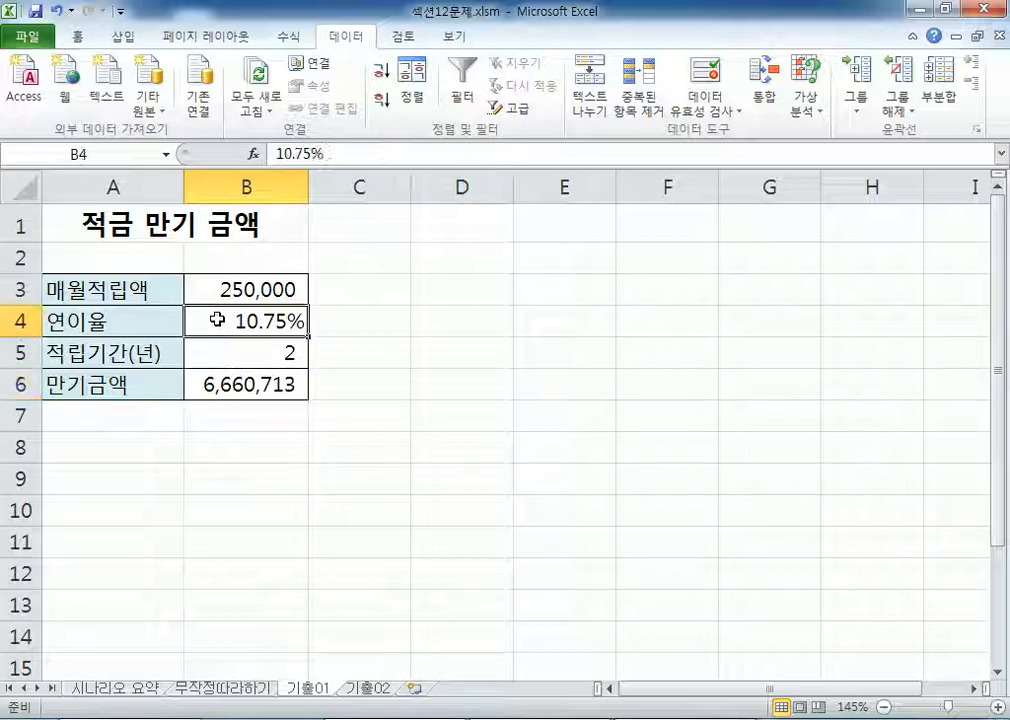
pyautogui.click(110, 151)
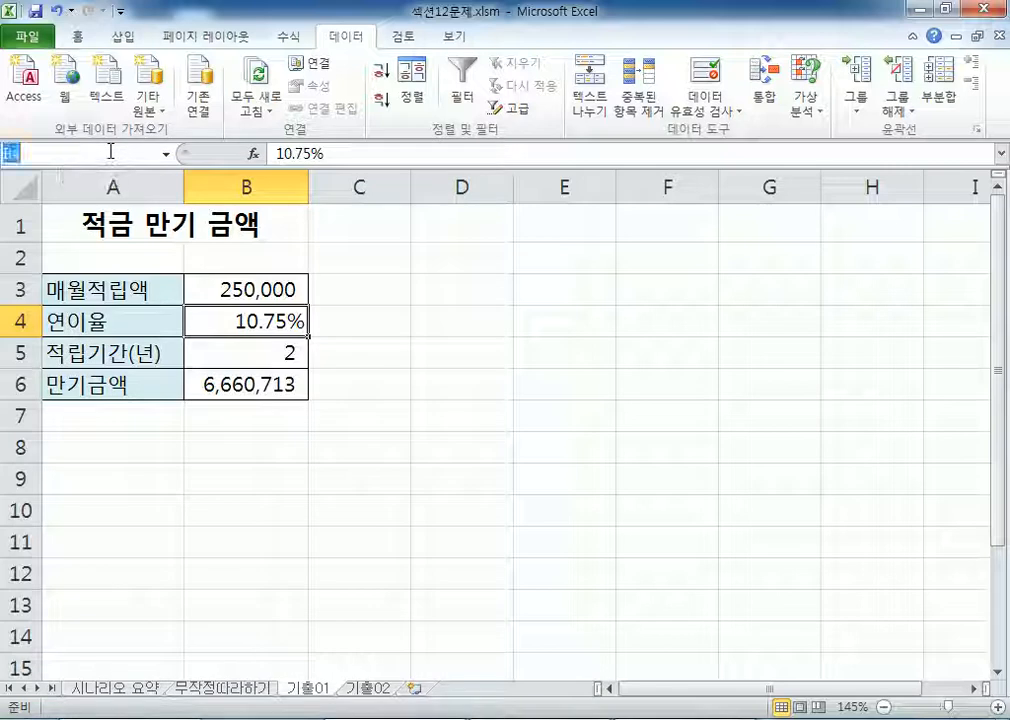
pyautogui.write('이율')
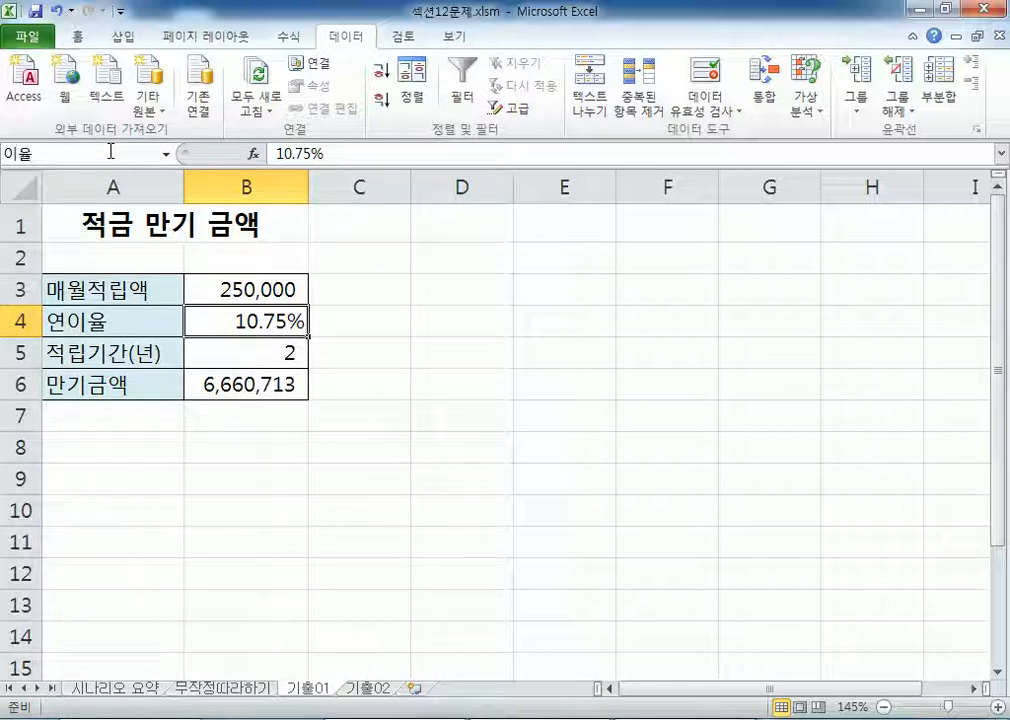
pyautogui.press('Return')
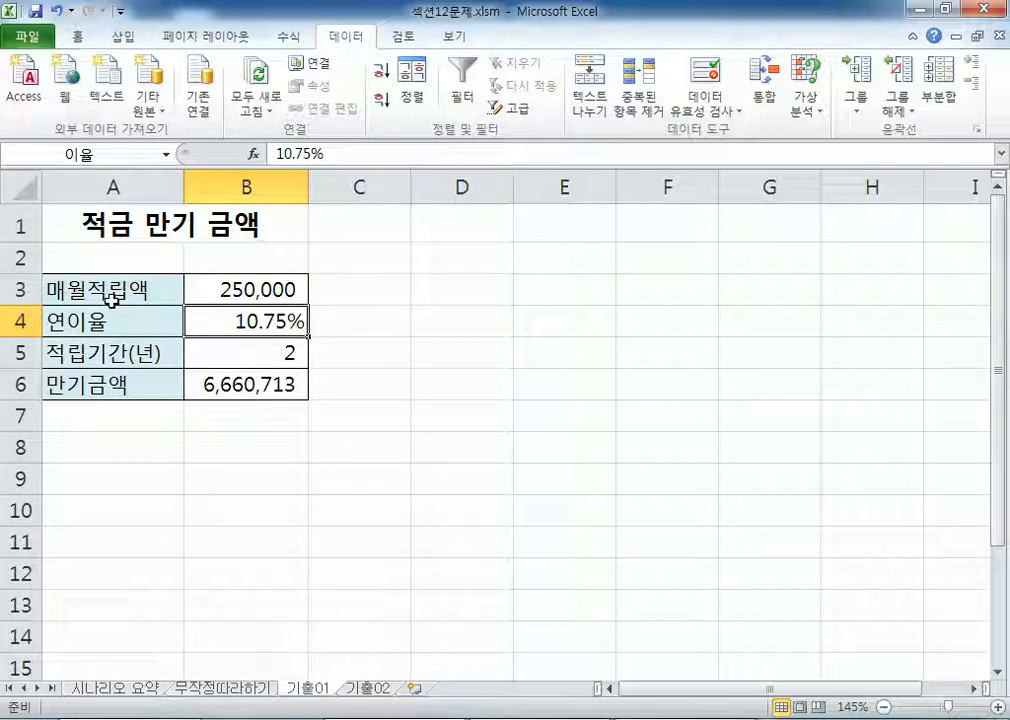
# Step: Define the name 만기금액 for the maturity amount cell B6 and check the names of B4 and B6
pyautogui.click(215, 390)
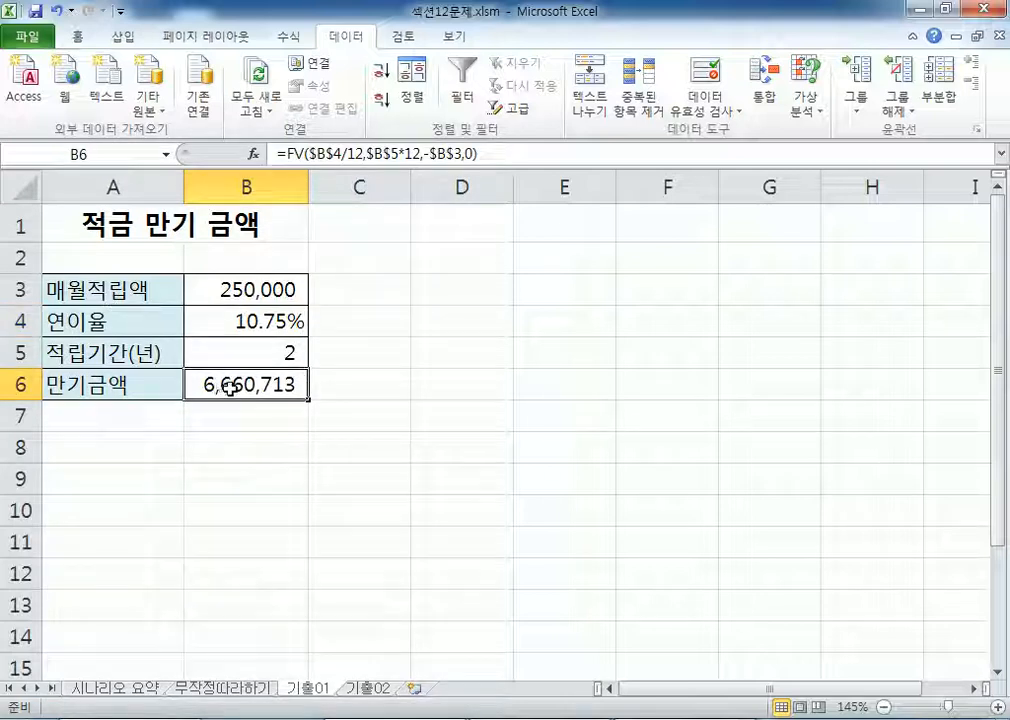
pyautogui.click(101, 155)
pyautogui.write('만기금액')
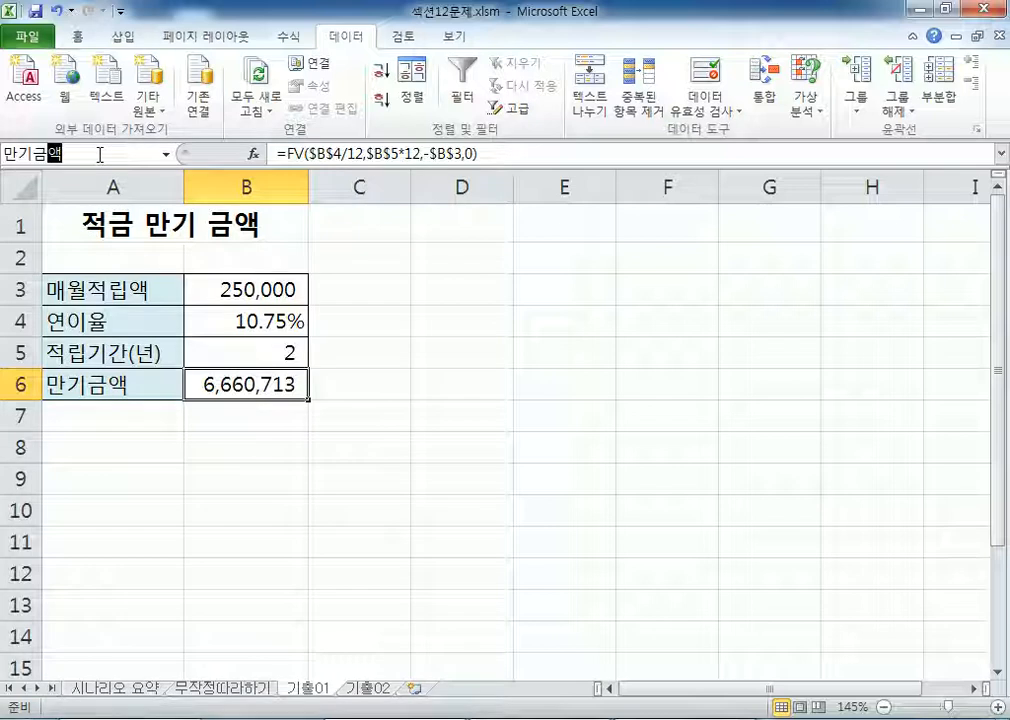
pyautogui.press('Return')
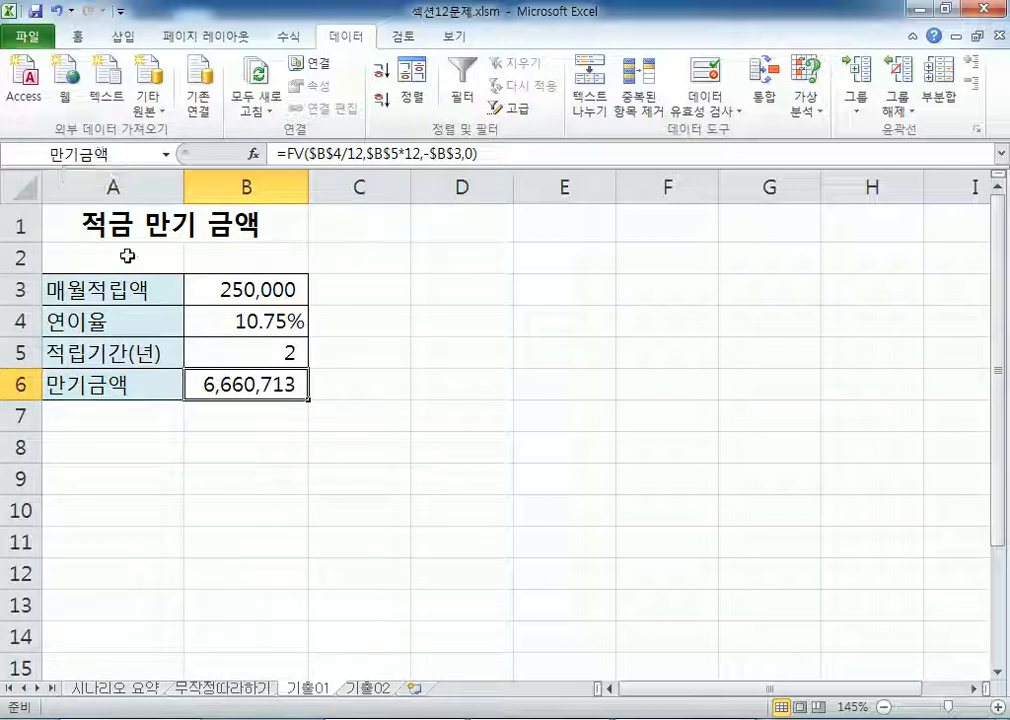
pyautogui.click(222, 320)
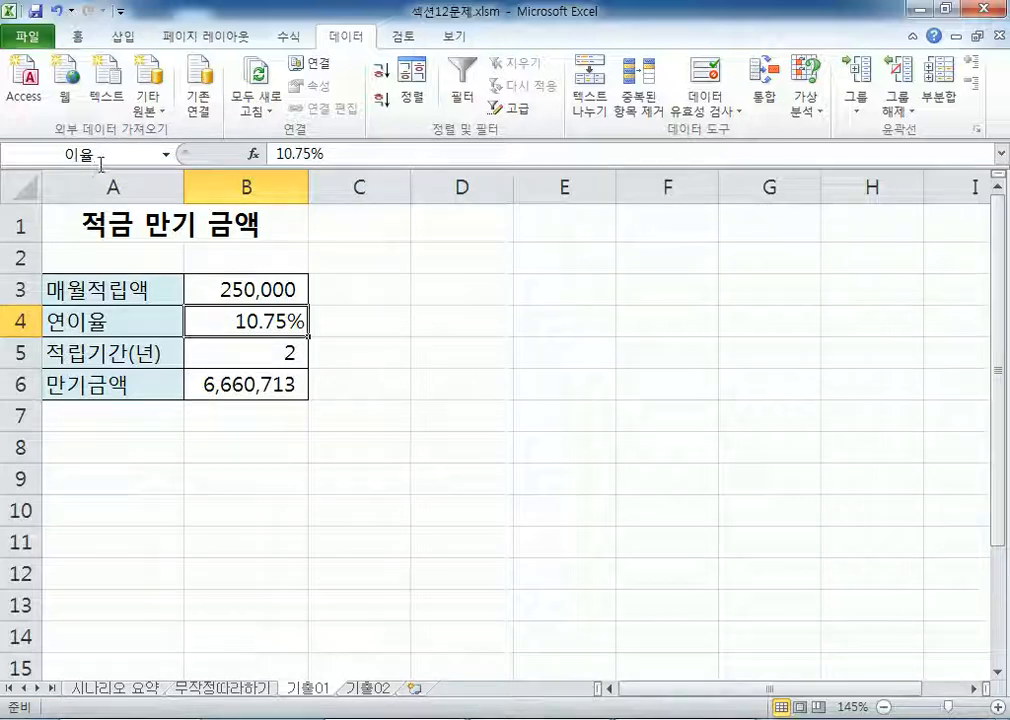
pyautogui.click(198, 375)
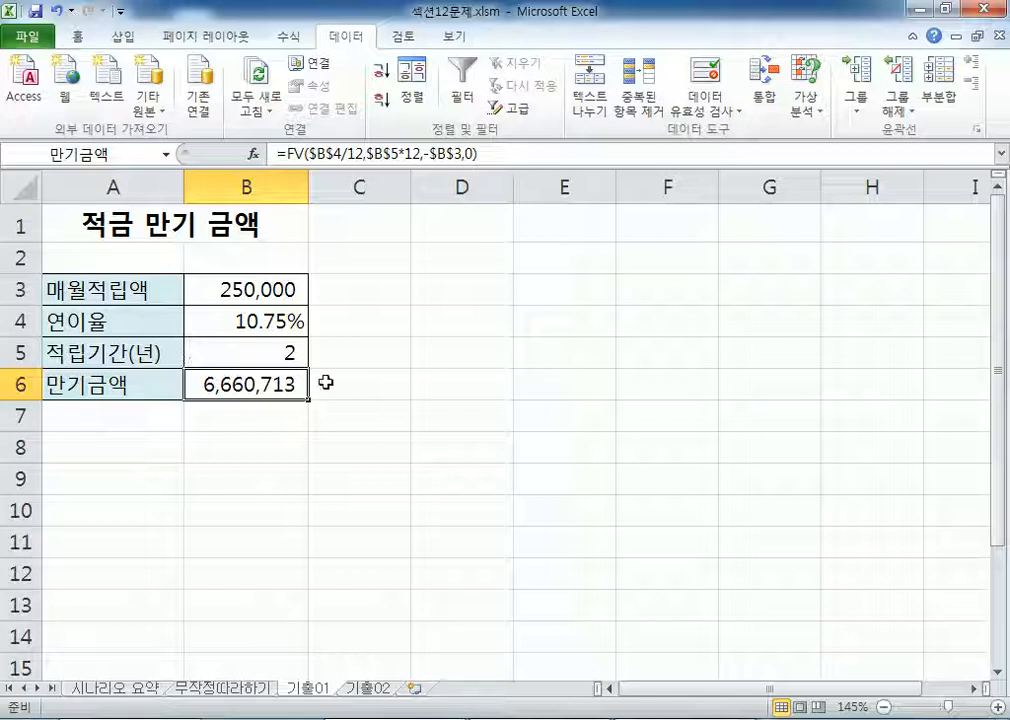
pyautogui.click(219, 321)
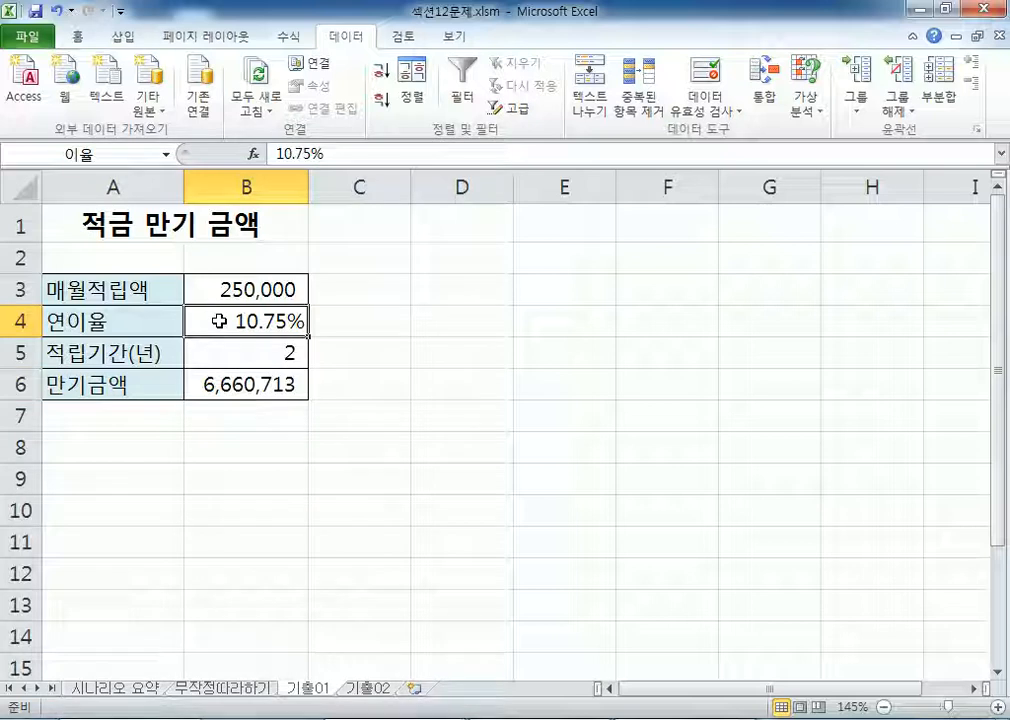
pyautogui.click(805, 108)
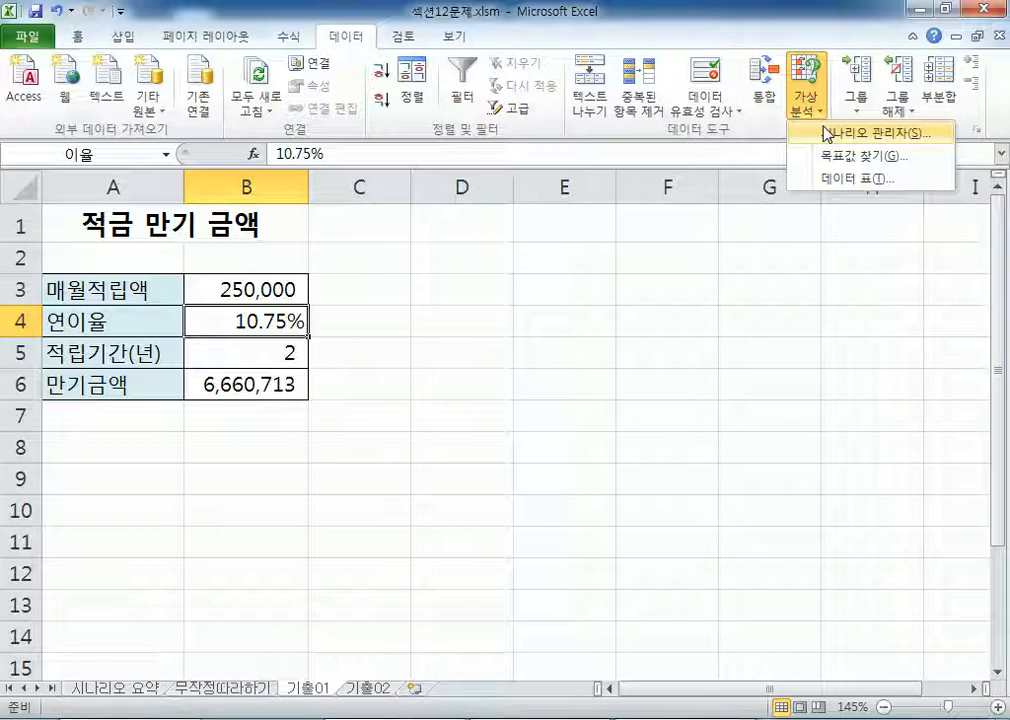
pyautogui.click(827, 134)
pyautogui.moveTo(602, 32); pyautogui.dragTo(431, 166)
pyautogui.click(870, 121)
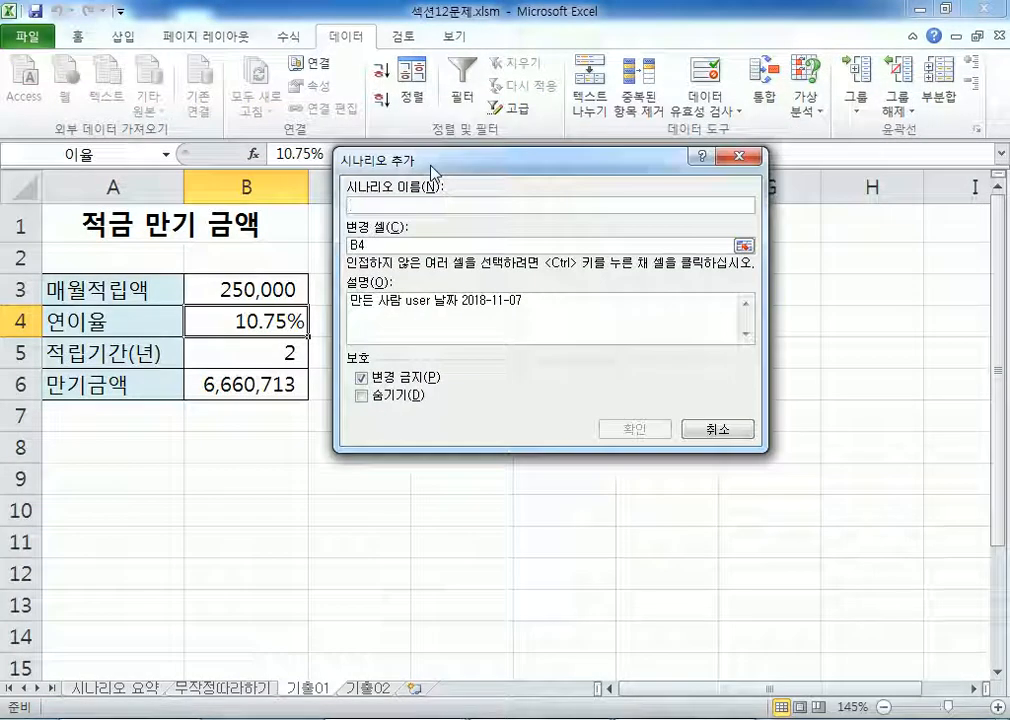
pyautogui.write('이율10%')
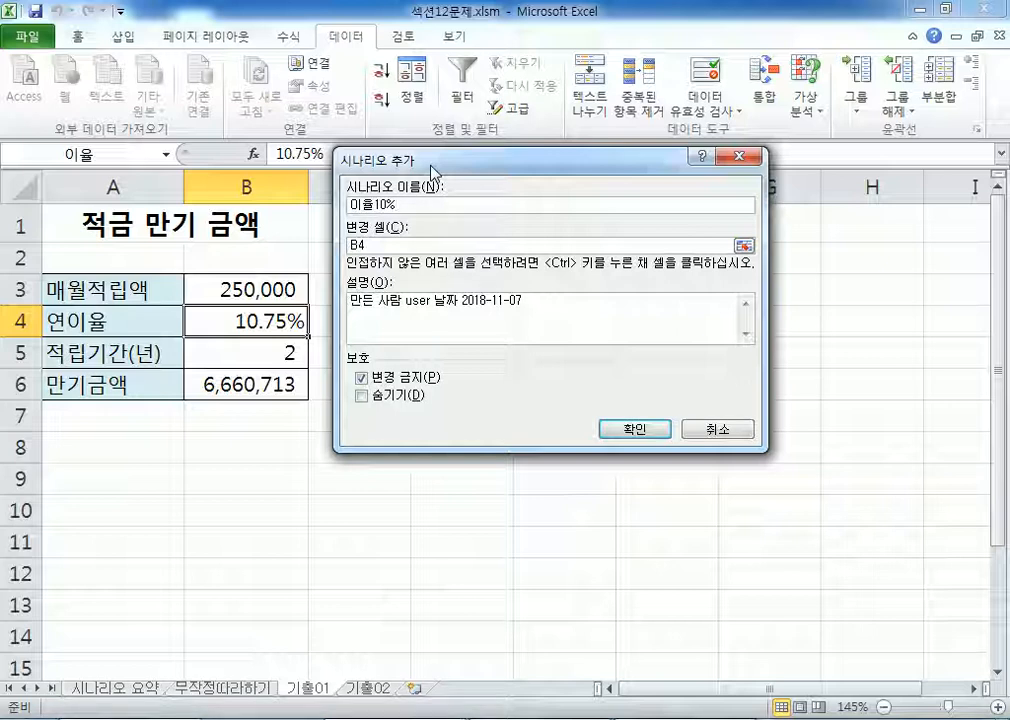
pyautogui.doubleClick(381, 205)
pyautogui.click(382, 205)
pyautogui.moveTo(379, 242); pyautogui.dragTo(310, 241)
pyautogui.click(212, 252)
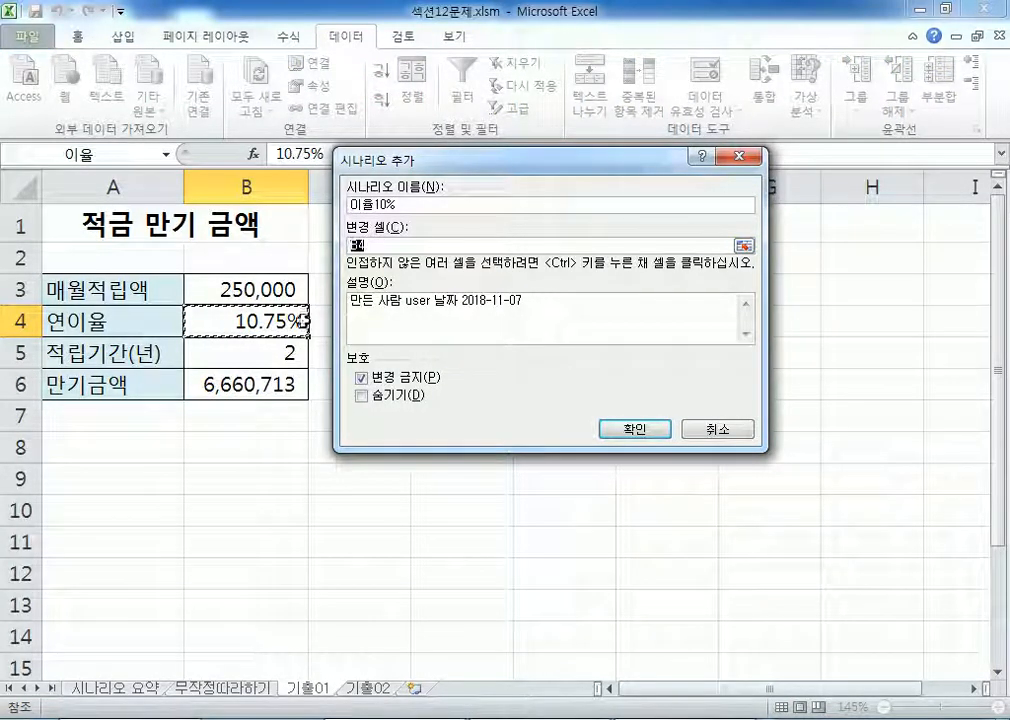
pyautogui.click(243, 322)
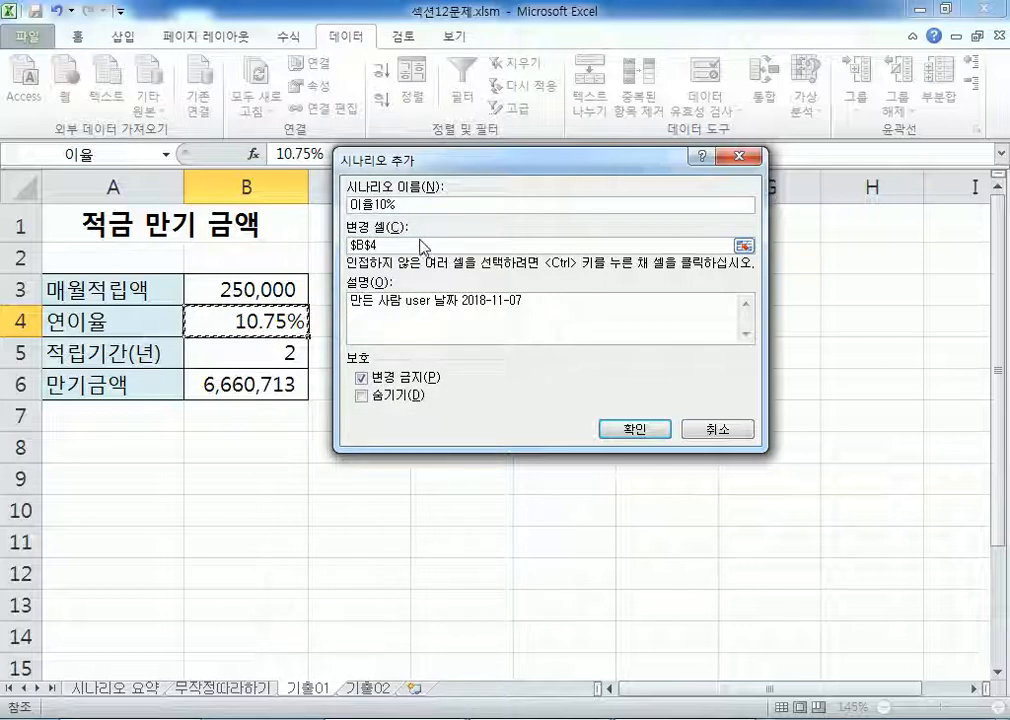
pyautogui.click(617, 437)
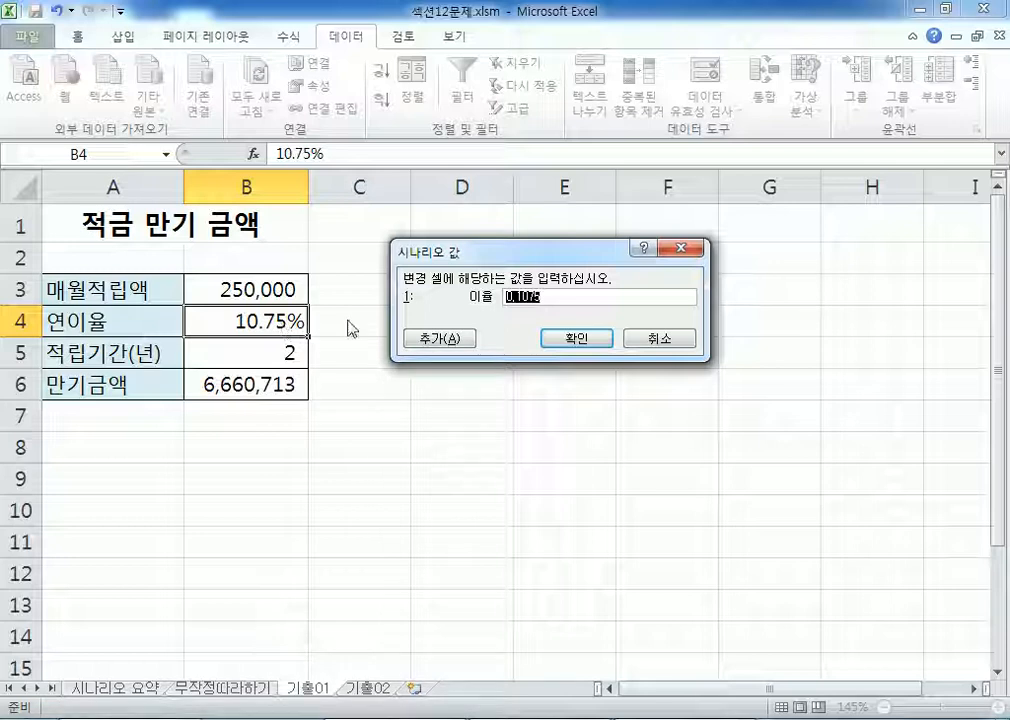
pyautogui.write('105')
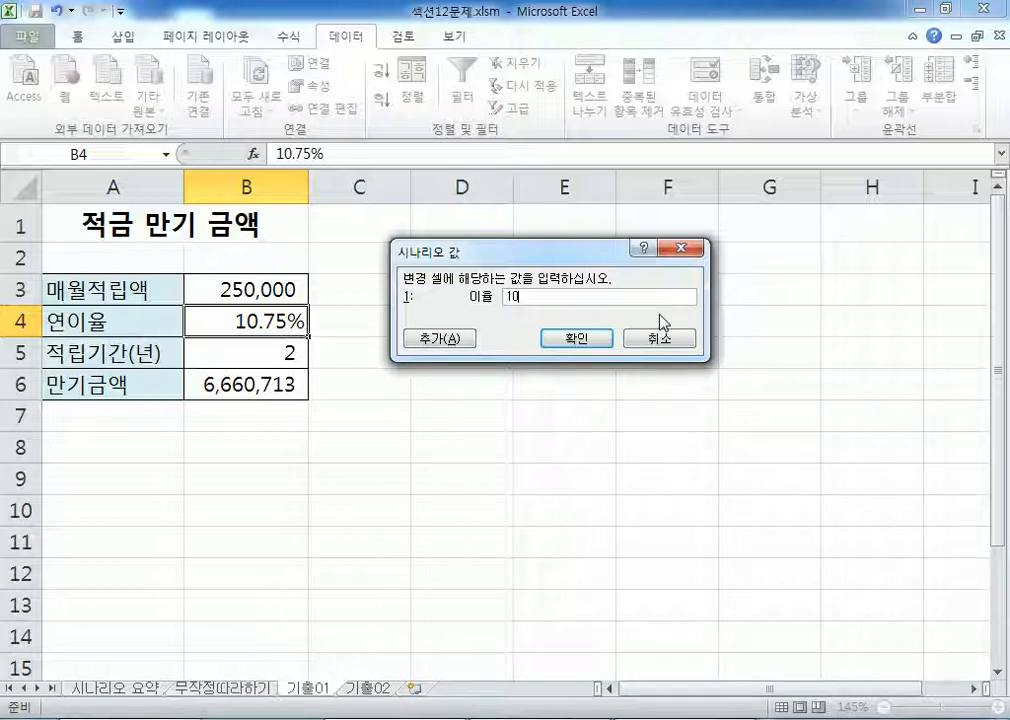
pyautogui.press('BackSpace')
pyautogui.press('BackSpace')
pyautogui.press('BackSpace')
pyautogui.write('0..')
pyautogui.press('BackSpace')
pyautogui.write('0.1')
pyautogui.press('BackSpace')
pyautogui.press('BackSpace')
pyautogui.press('BackSpace')
pyautogui.press('BackSpace')
pyautogui.press('BackSpace')
pyautogui.write('0..')
# Step: Switch to Notepad to test decimal entry with "0." below the notes, and return to Excel to close the scenario values
pyautogui.click(650, 718)
pyautogui.click(356, 442)
pyautogui.write('0.')
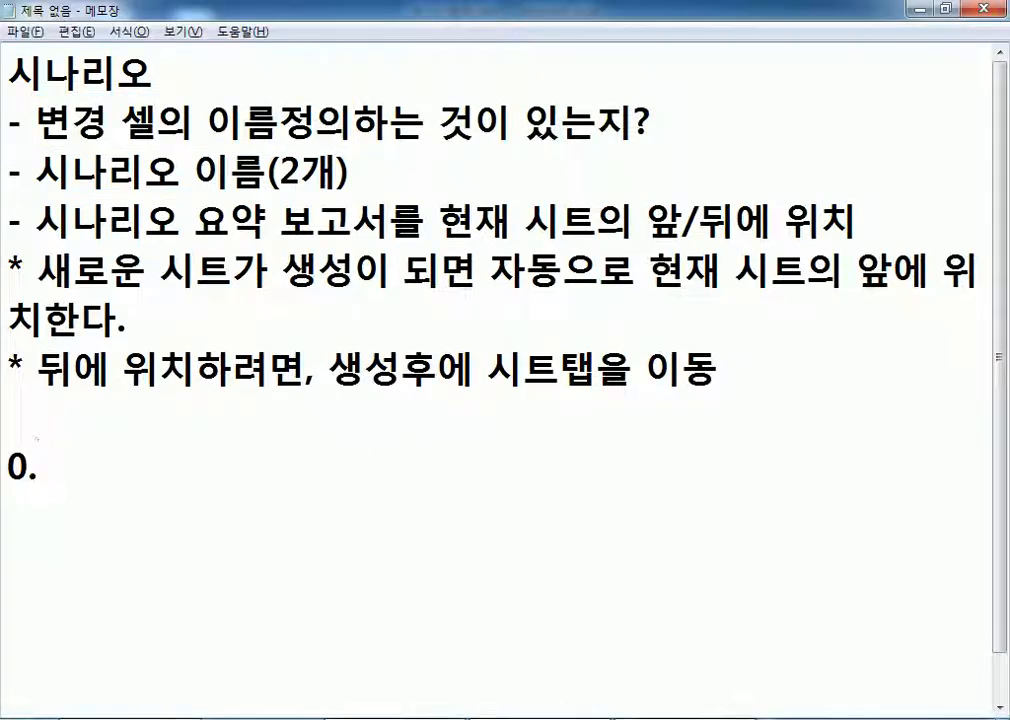
pyautogui.hotkey('alt', 'Tab')
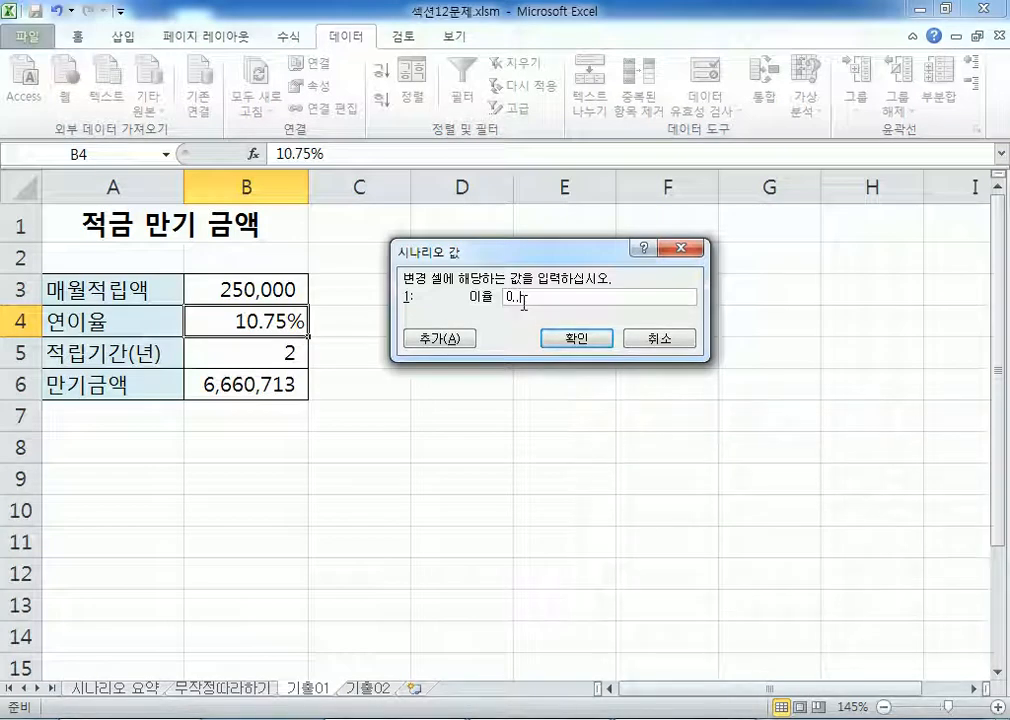
pyautogui.press('Return')
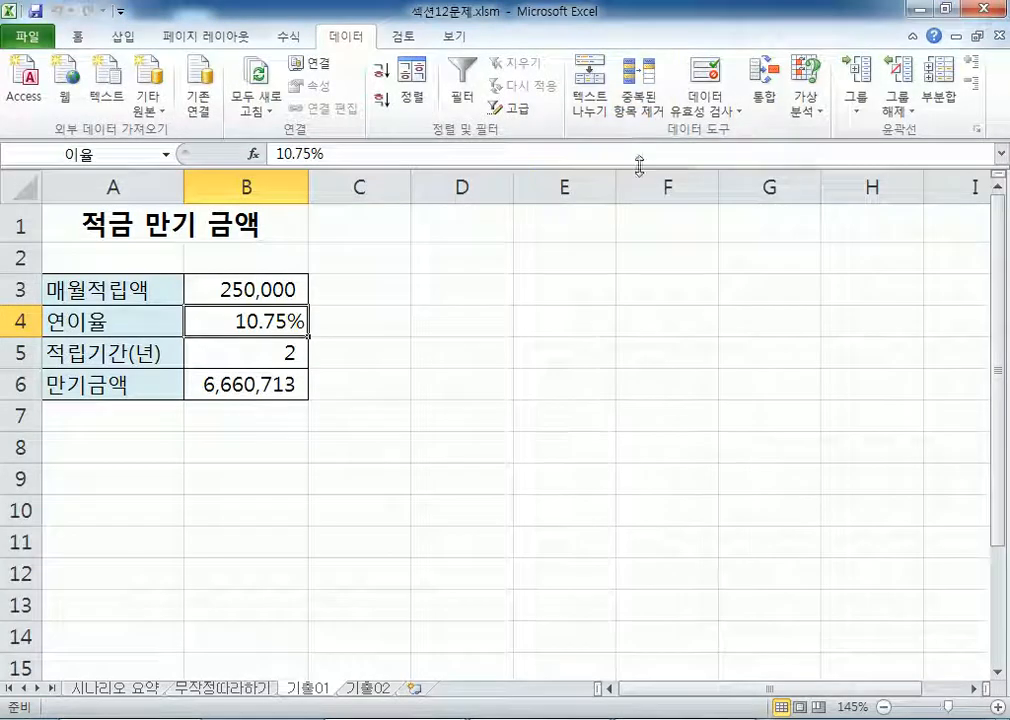
# Step: Add a scenario named 이율10% on the '기출01' sheet with B4 as its changing cell
pyautogui.click(806, 100)
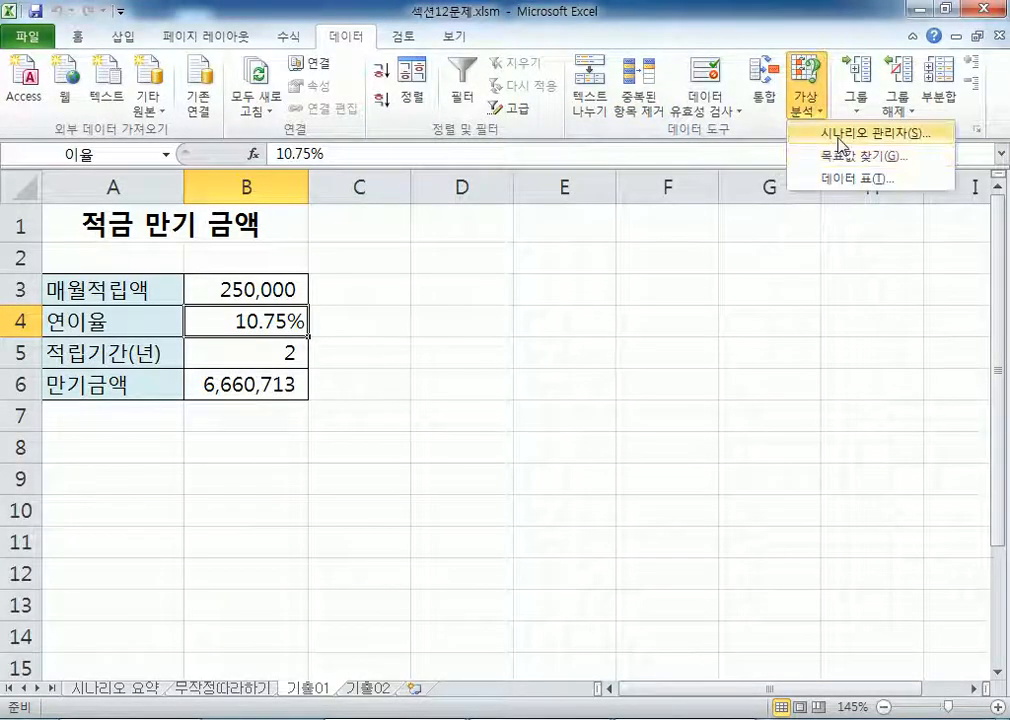
pyautogui.click(820, 135)
pyautogui.click(752, 191)
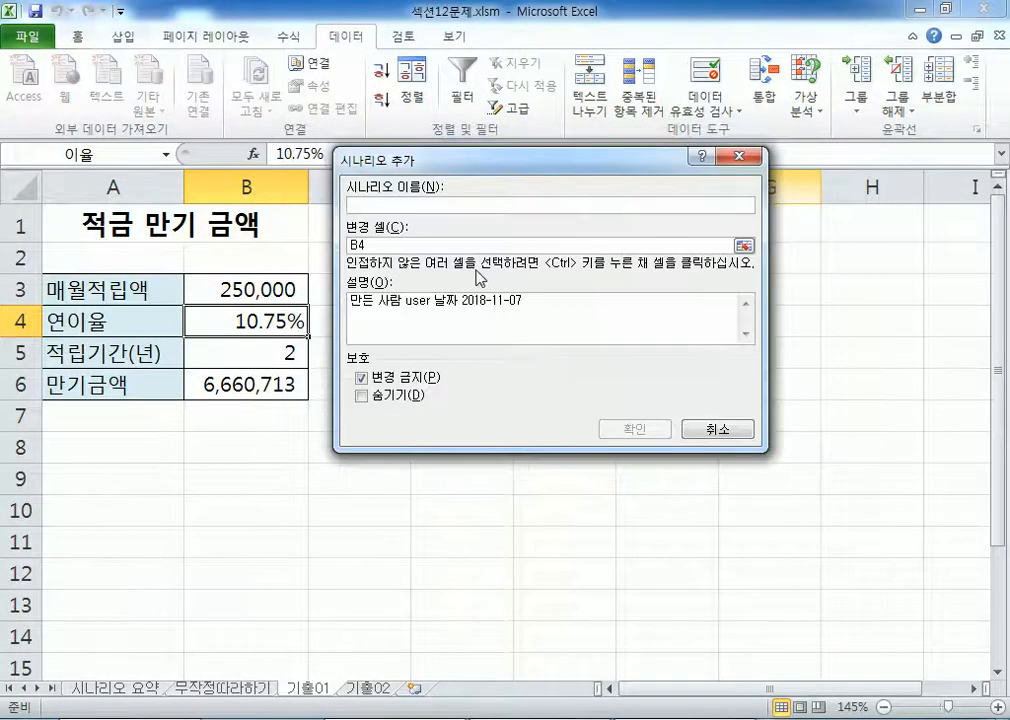
pyautogui.write('이')
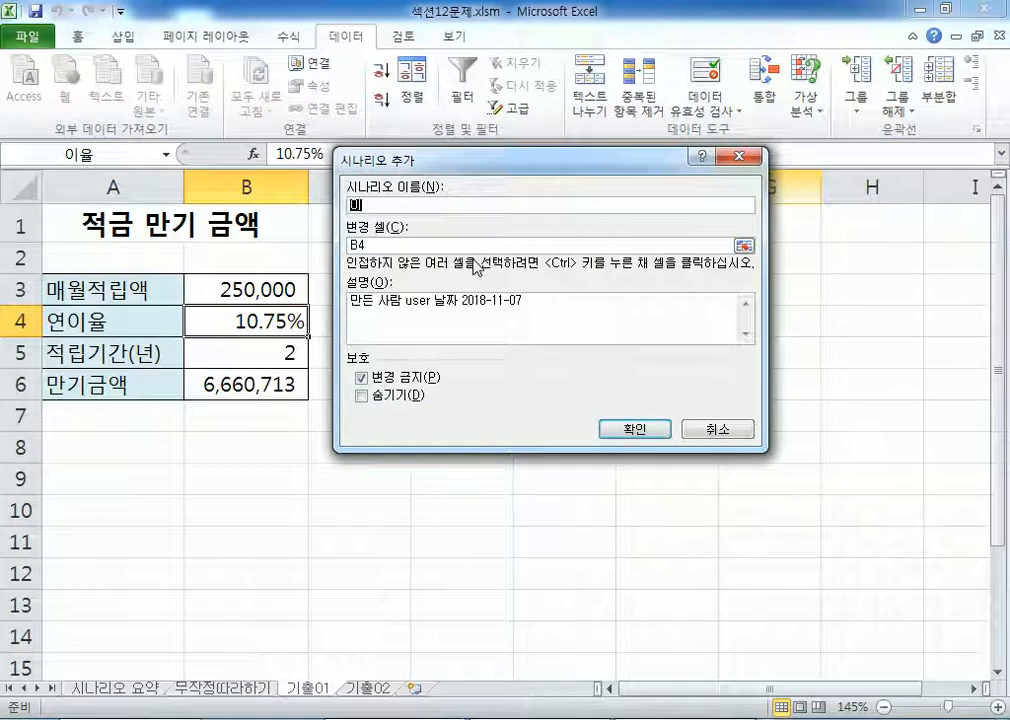
pyautogui.write('율10%')
pyautogui.press('Tab')
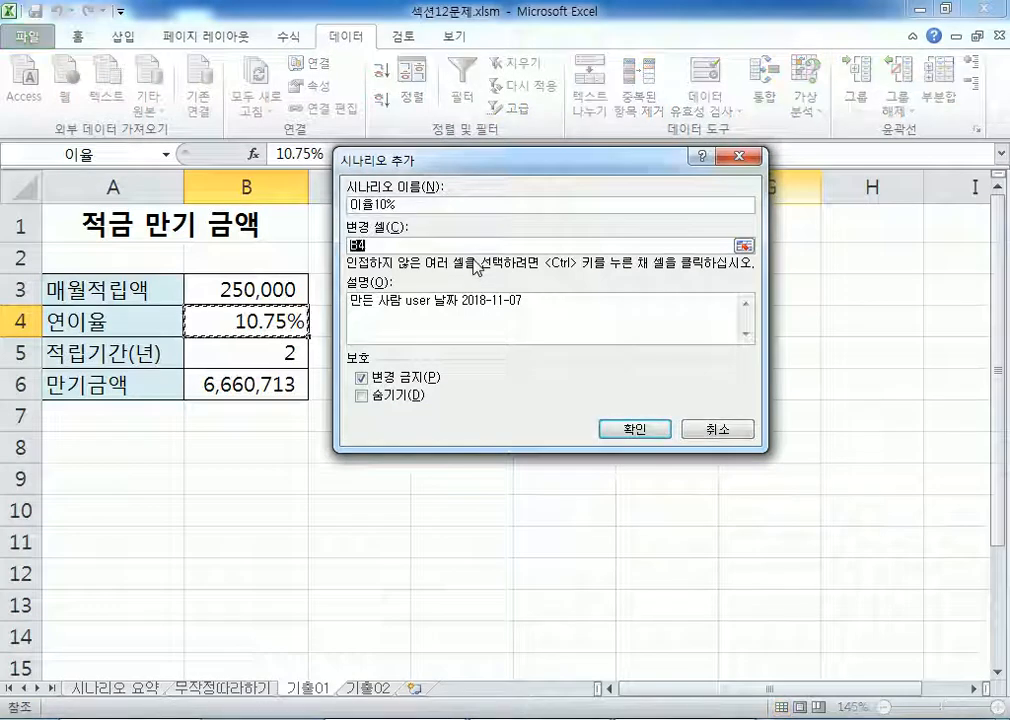
pyautogui.click(640, 431)
# Step: Set the 이율 value of the 이율10% scenario to 0.1 and continue with another scenario
pyautogui.write('0.1')
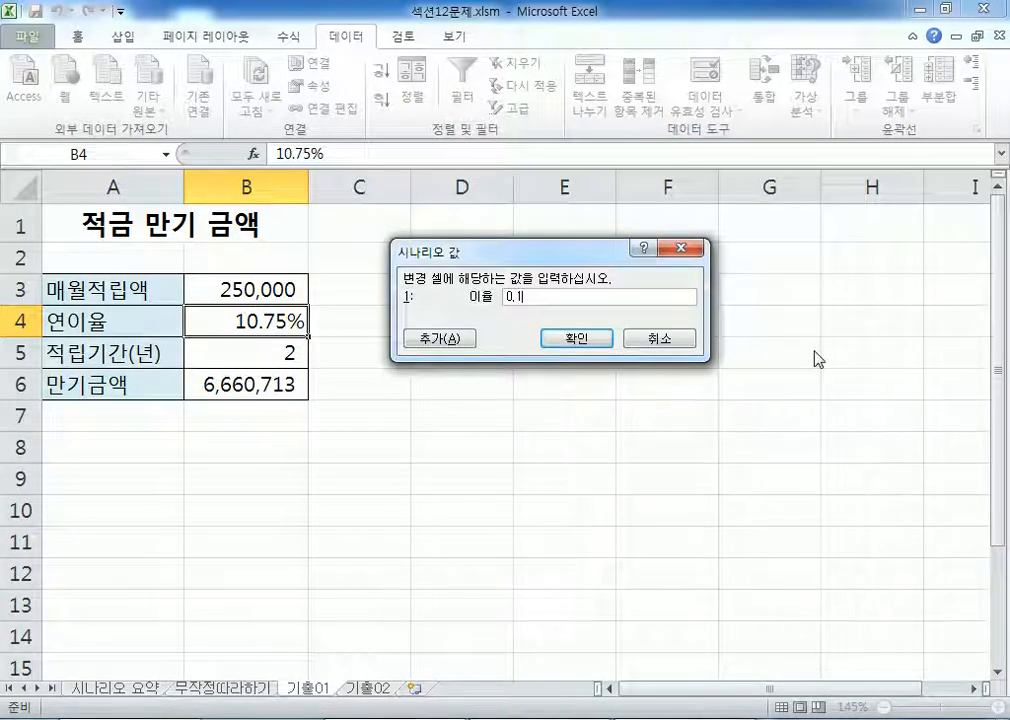
pyautogui.write('..')
pyautogui.press('BackSpace')
pyautogui.press('BackSpace')
pyautogui.click(447, 338)
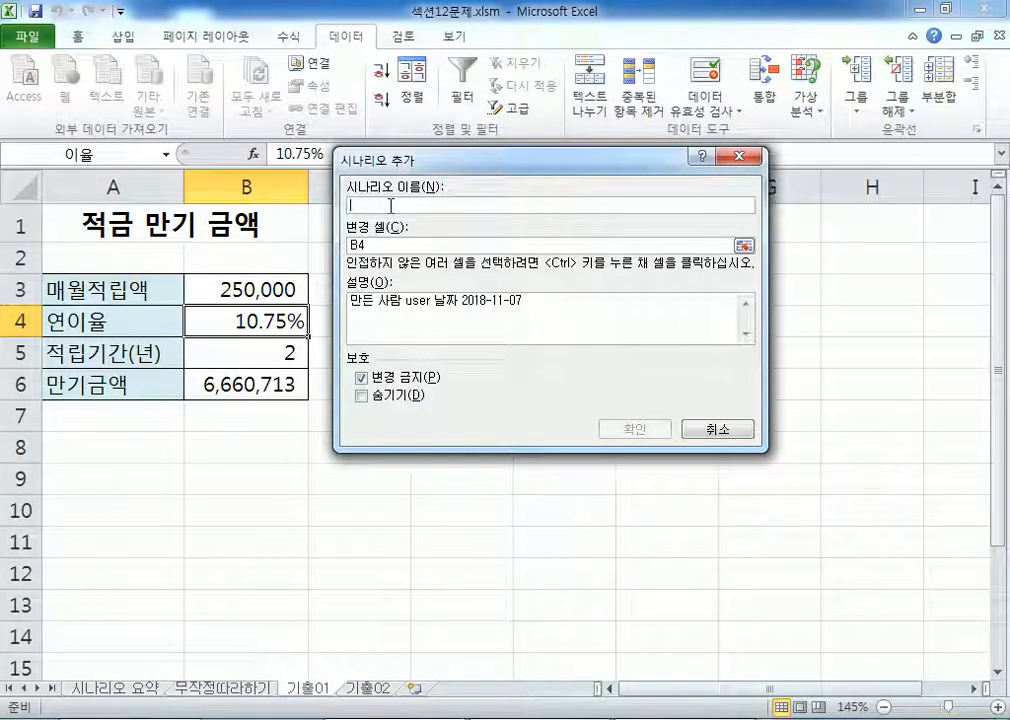
# Step: Define the second scenario as 이율11.5% with changing cell B4 and an 이율 value of 11.5%
pyautogui.write('이율11')
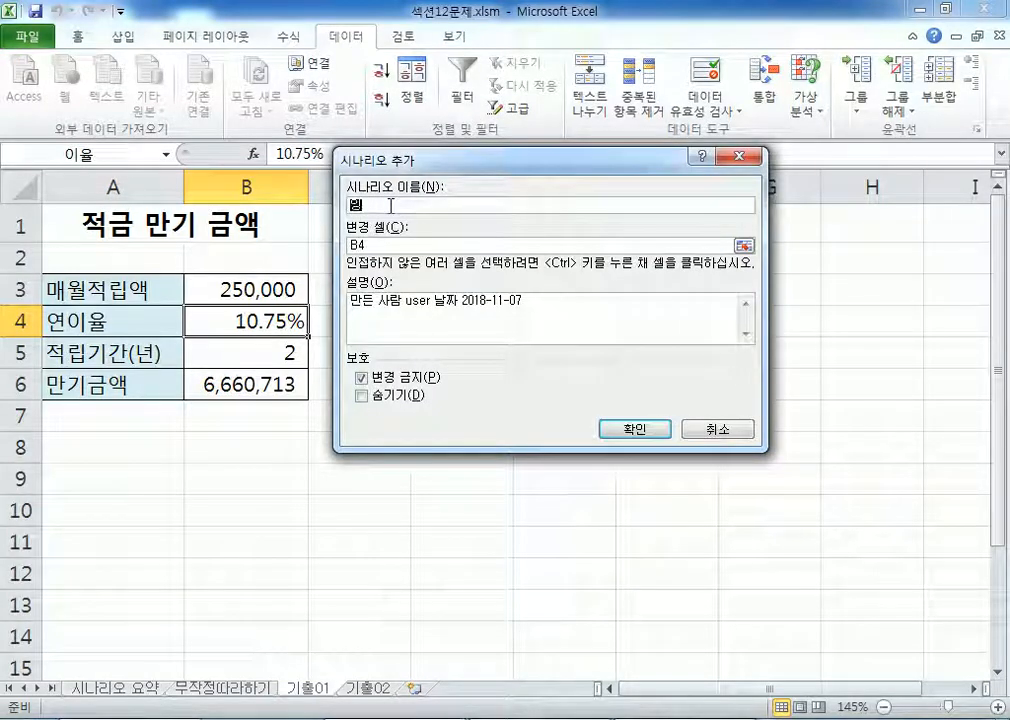
pyautogui.write('.5%')
pyautogui.press('BackSpace')
pyautogui.press('BackSpace')
pyautogui.press('BackSpace')
pyautogui.write('.')
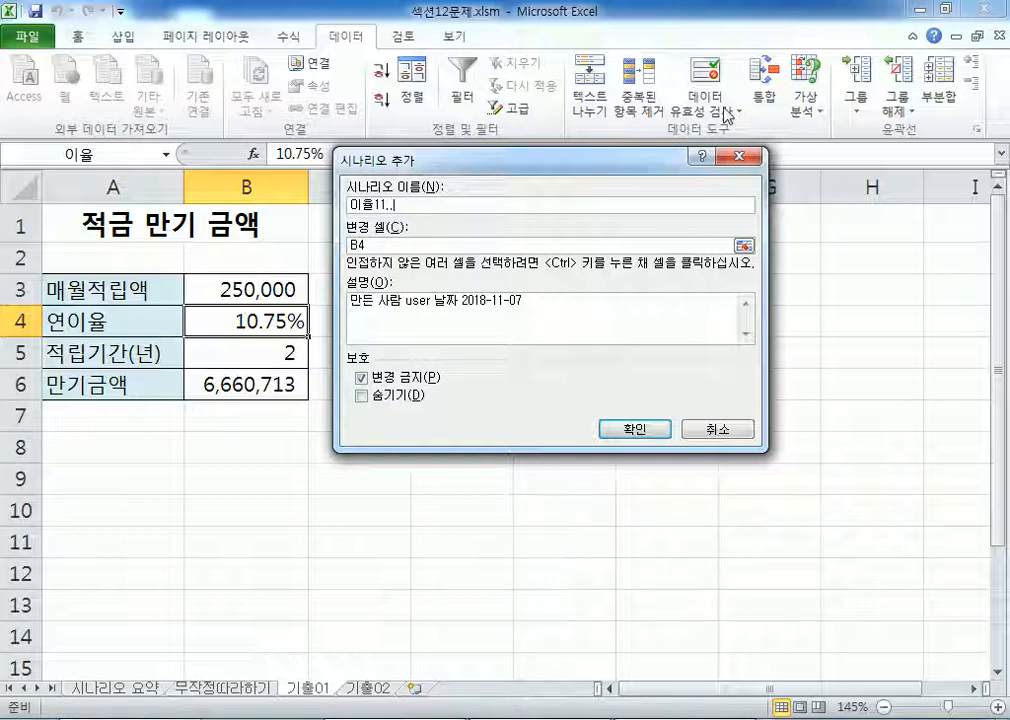
pyautogui.write('5%')
pyautogui.click(611, 431)
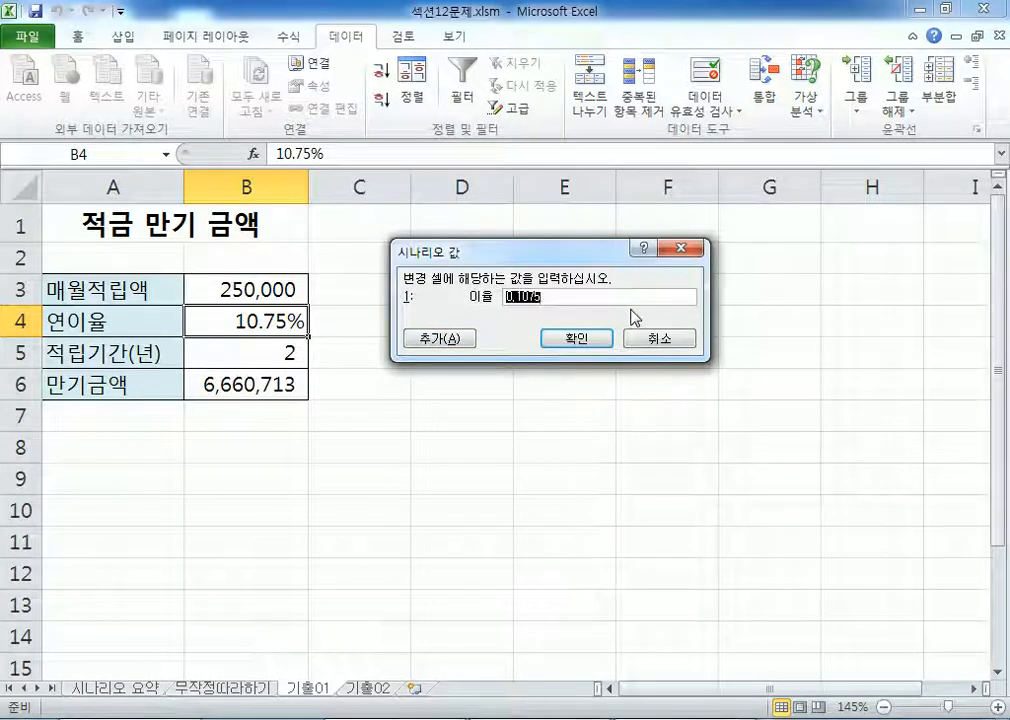
pyautogui.write('11.5%')
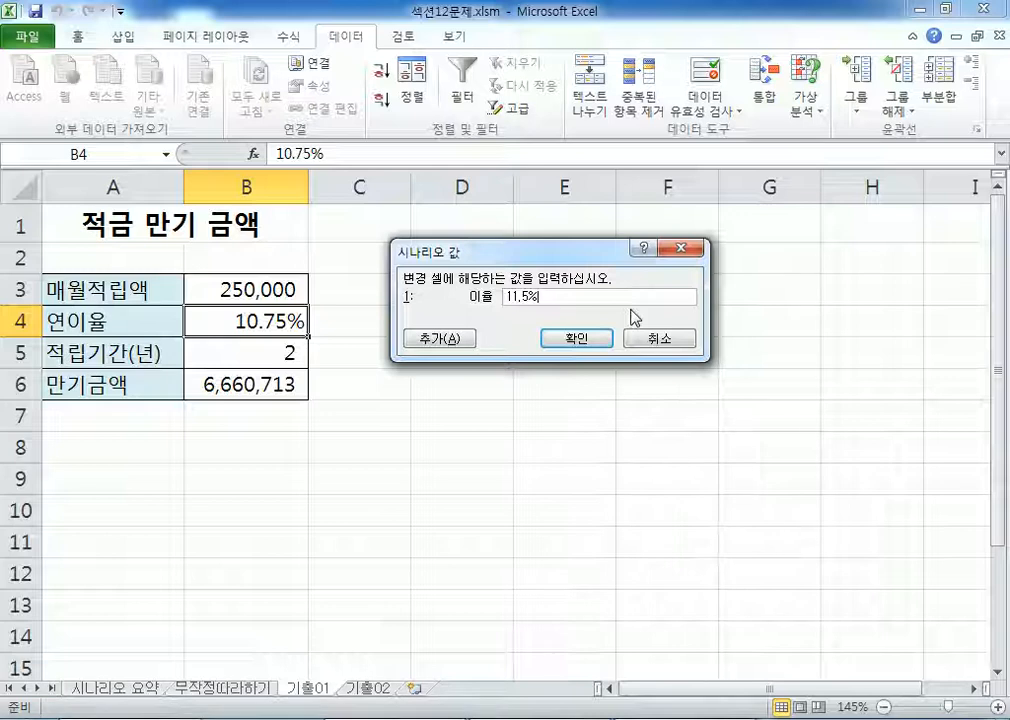
pyautogui.click(550, 338)
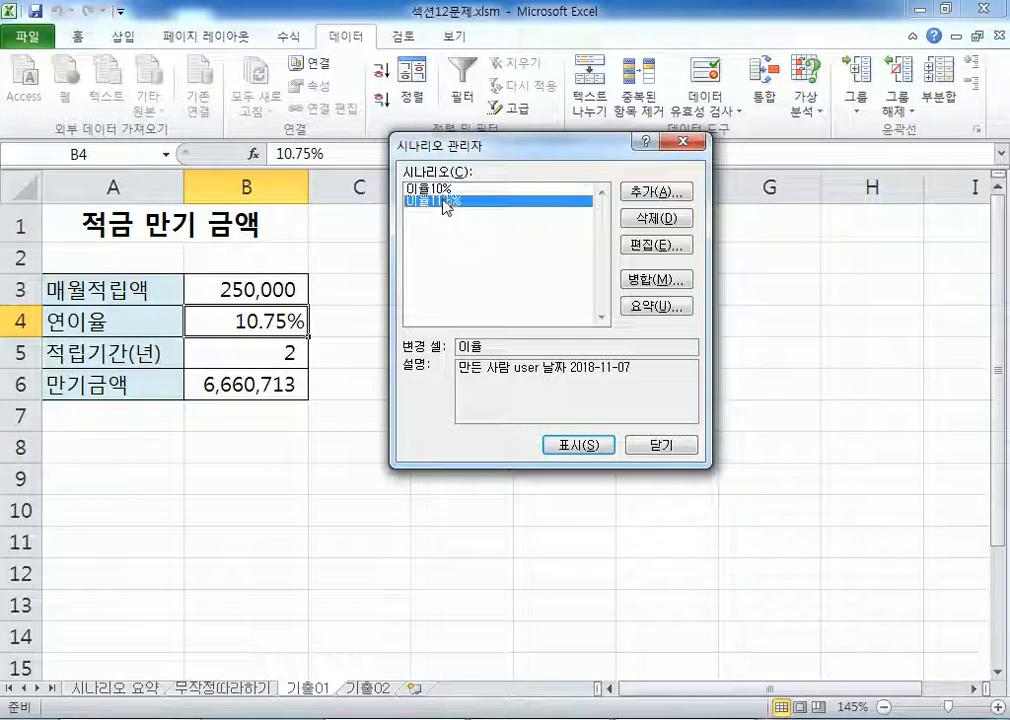
# Step: Create a scenario summary report with B6 as the result cell, and reduce the maximized Excel window
pyautogui.click(670, 307)
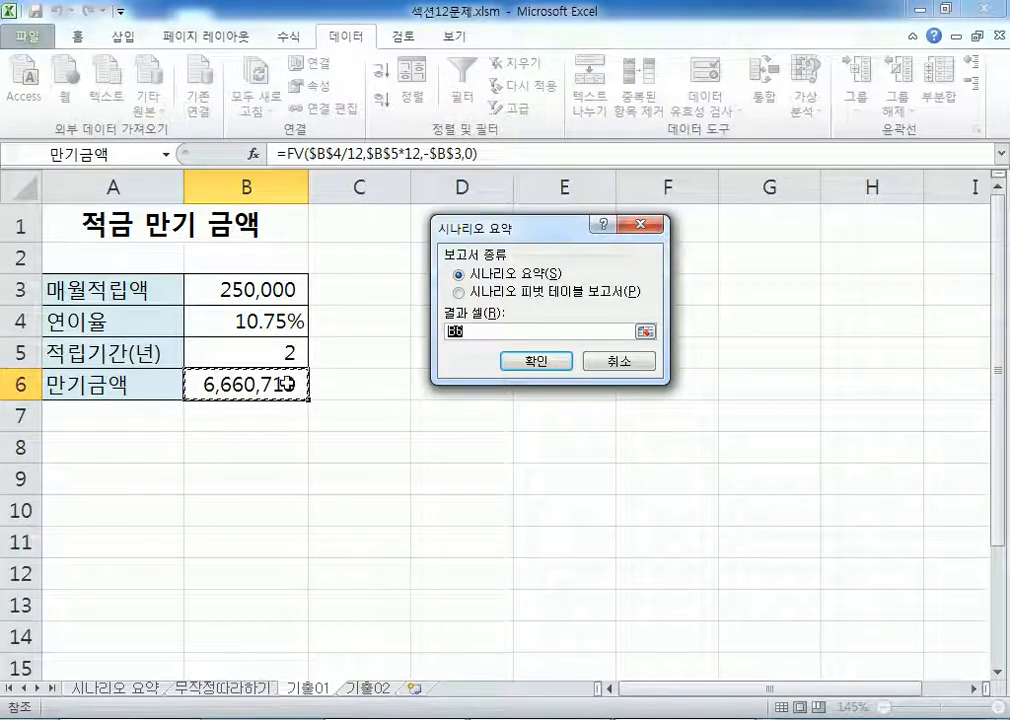
pyautogui.click(545, 366)
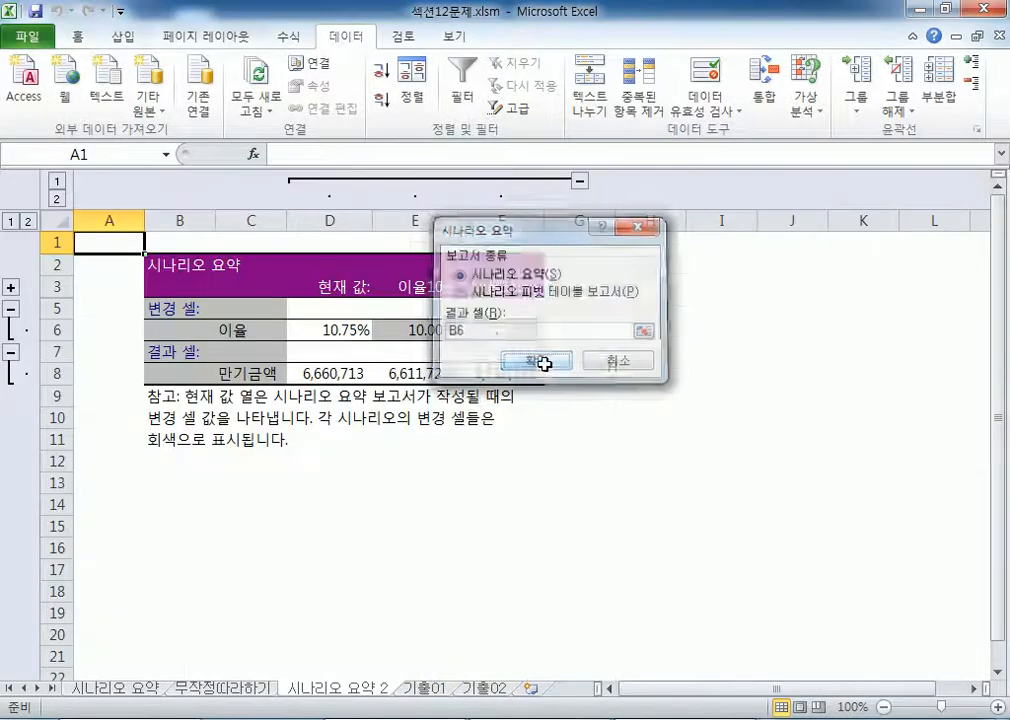
pyautogui.click(944, 9)
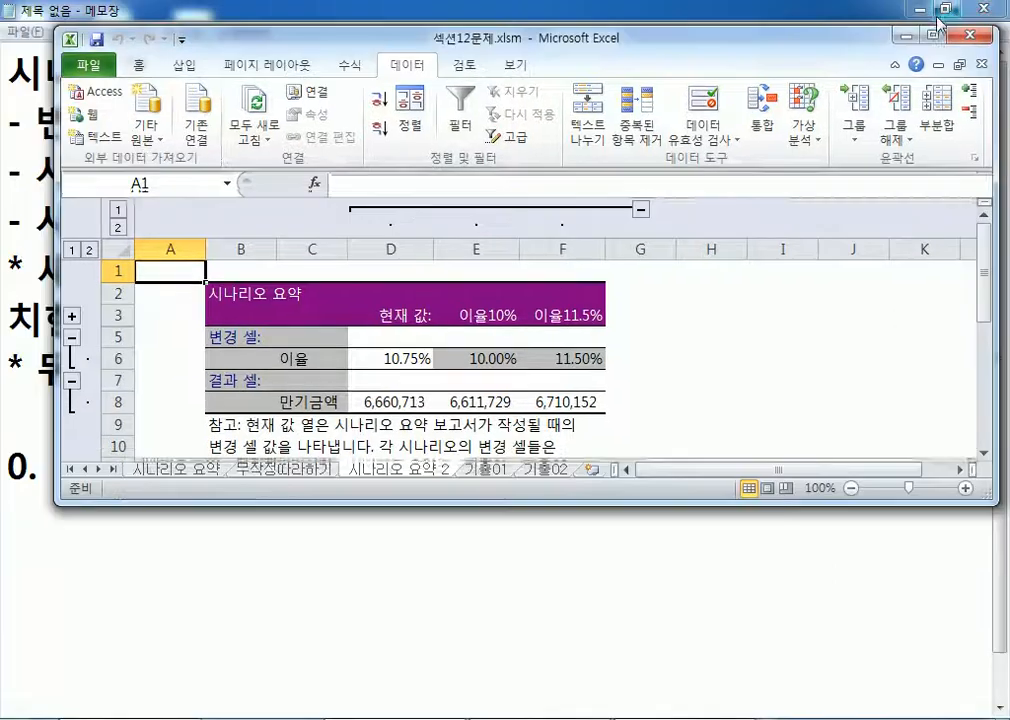
# Step: Compare the '시나리오 요약 2' report with the '기출01' sheet and the earlier '시나리오 요약' report
pyautogui.scroll(-1, 440, 420)
pyautogui.click(482, 468)
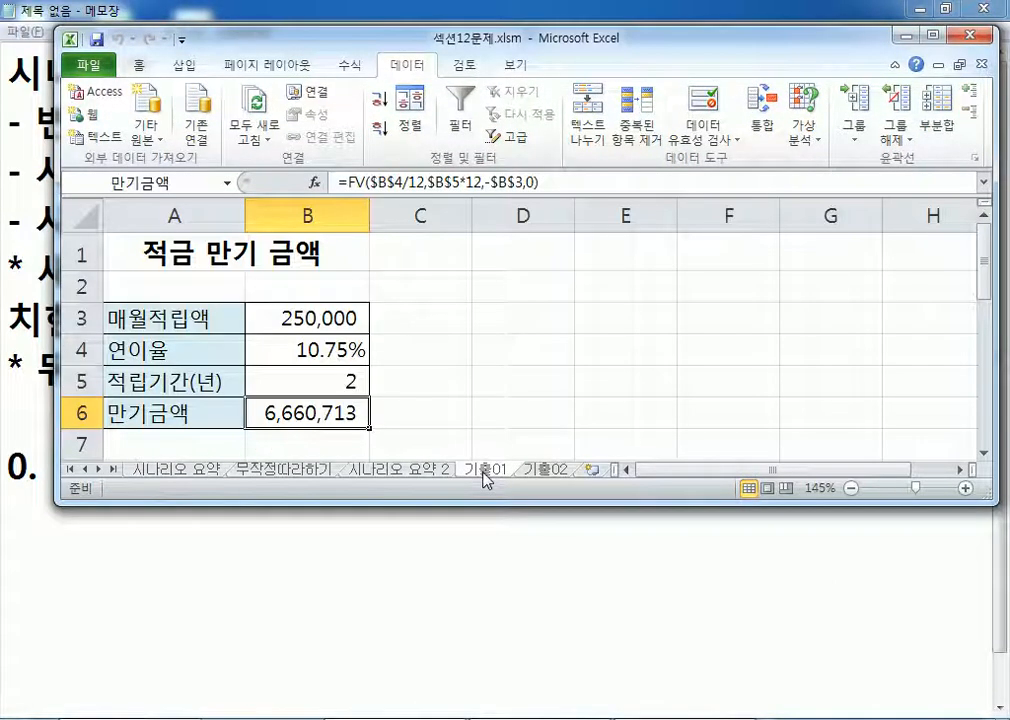
pyautogui.click(434, 470)
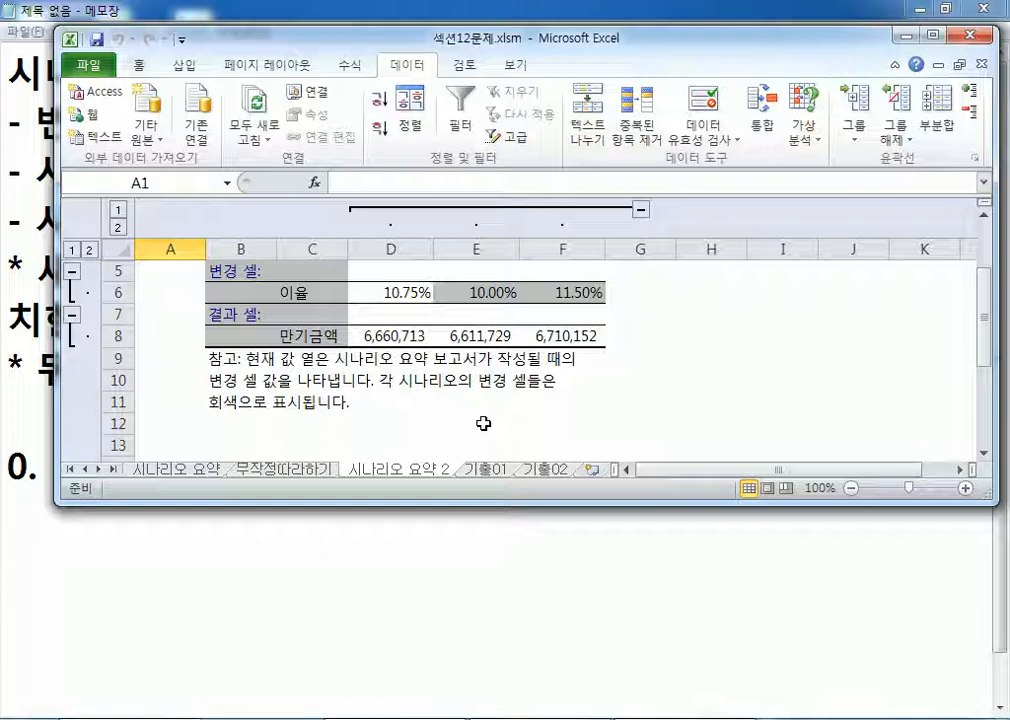
pyautogui.click(210, 470)
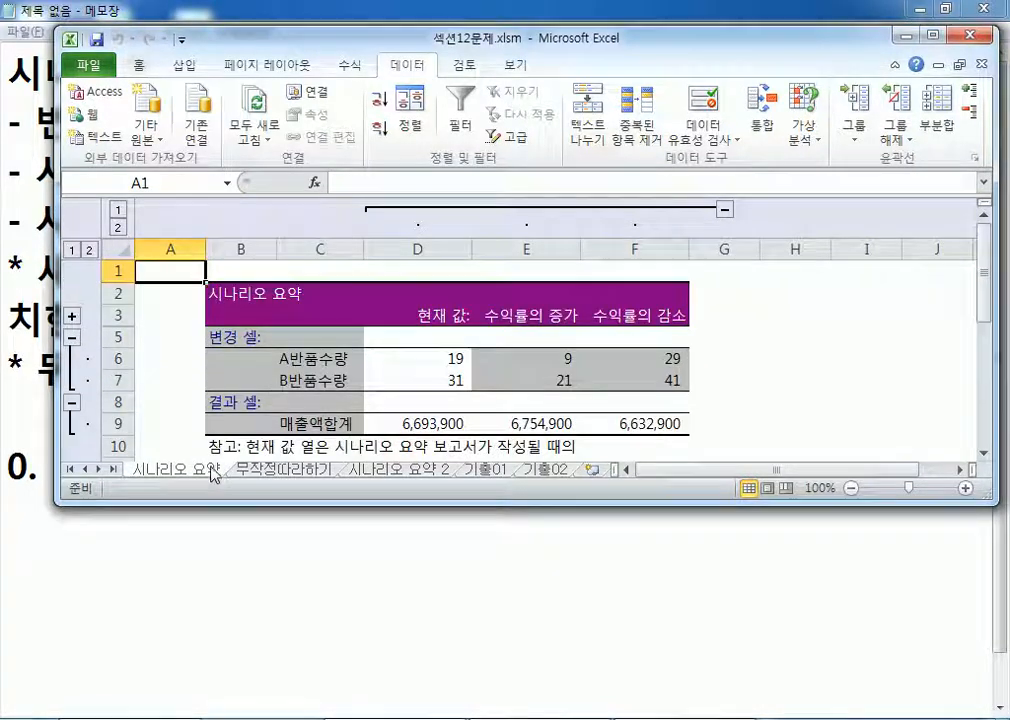
pyautogui.scroll(-1, 247, 398)
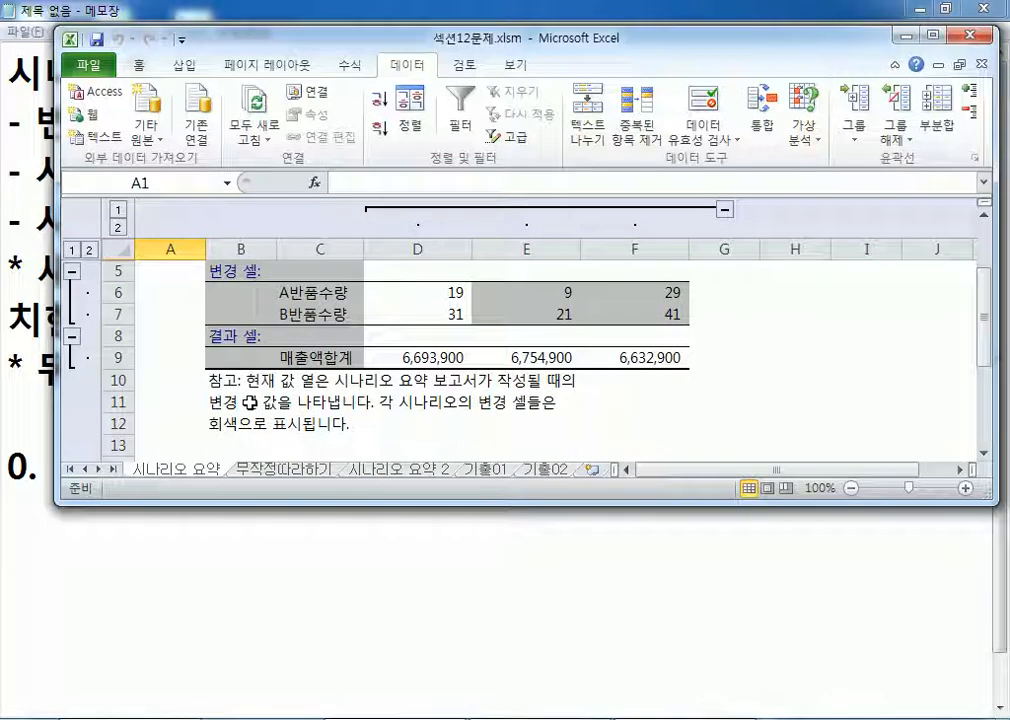
pyautogui.click(410, 470)
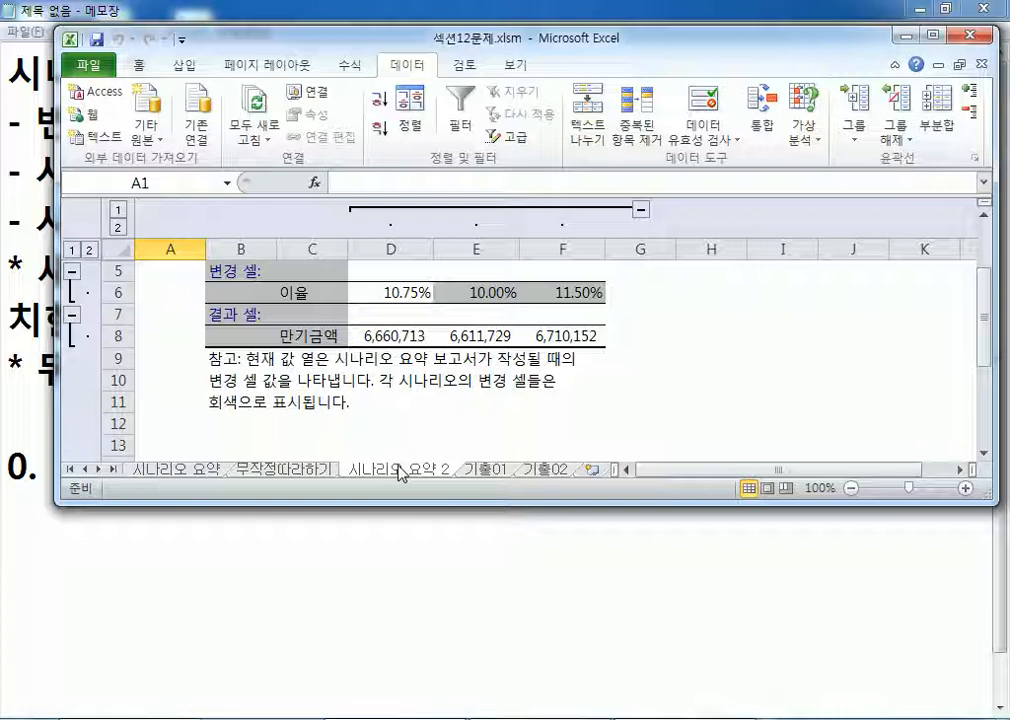
# Step: Move the '시나리오 요약 2' sheet behind '기출01', check the order of both sheets, and maximize the Excel window
pyautogui.moveTo(398, 472); pyautogui.dragTo(533, 477)
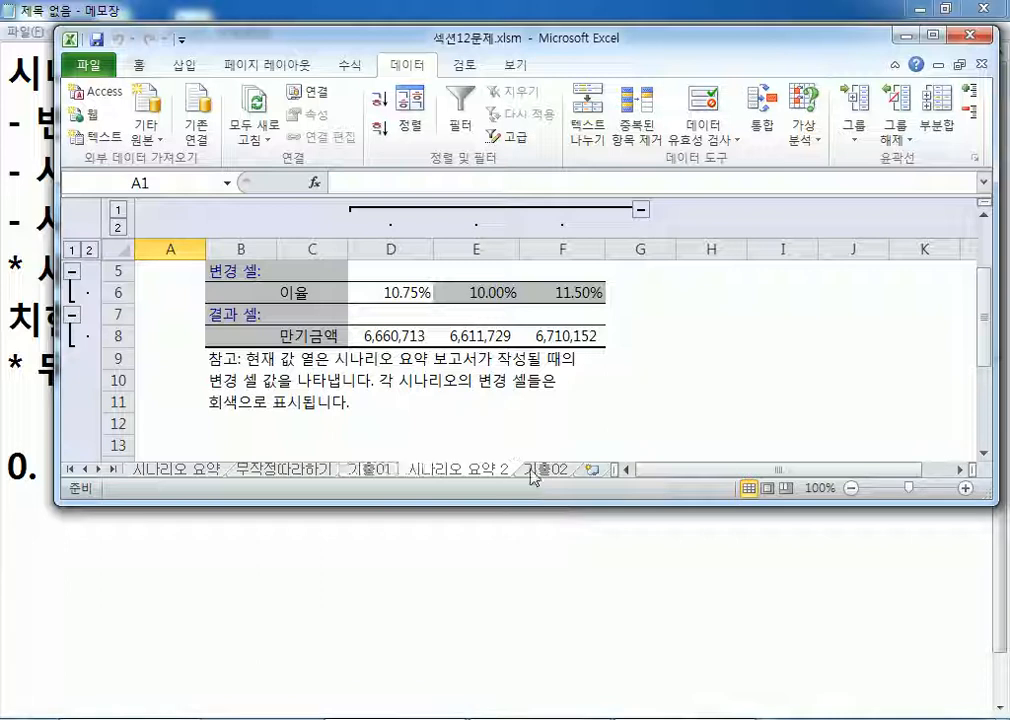
pyautogui.click(367, 474)
pyautogui.click(470, 470)
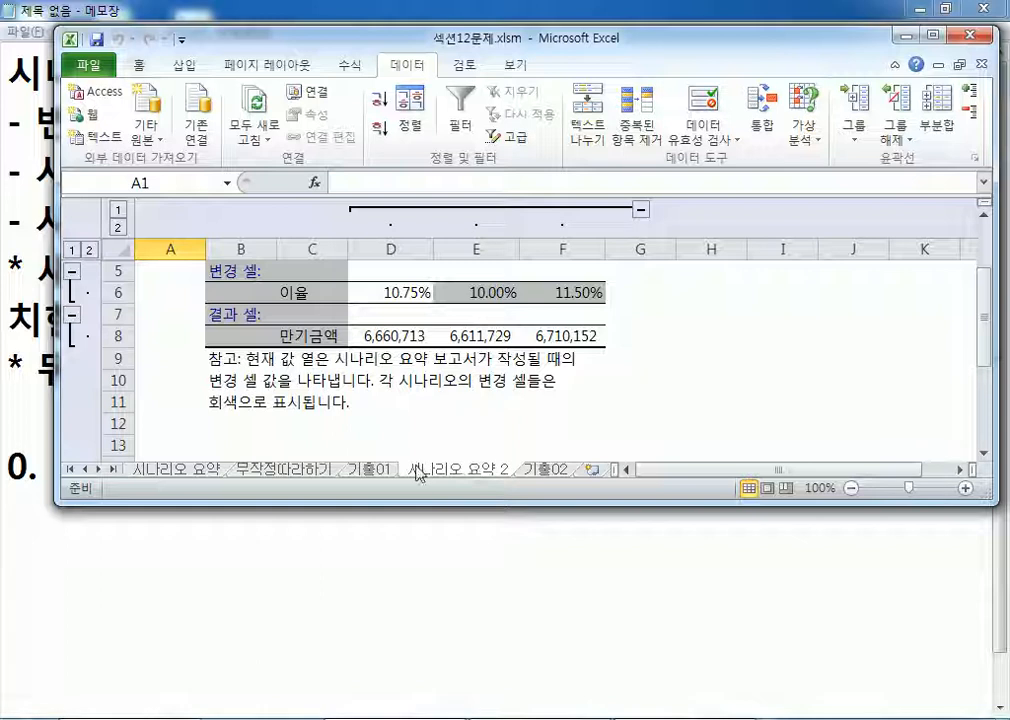
pyautogui.click(368, 469)
pyautogui.click(466, 470)
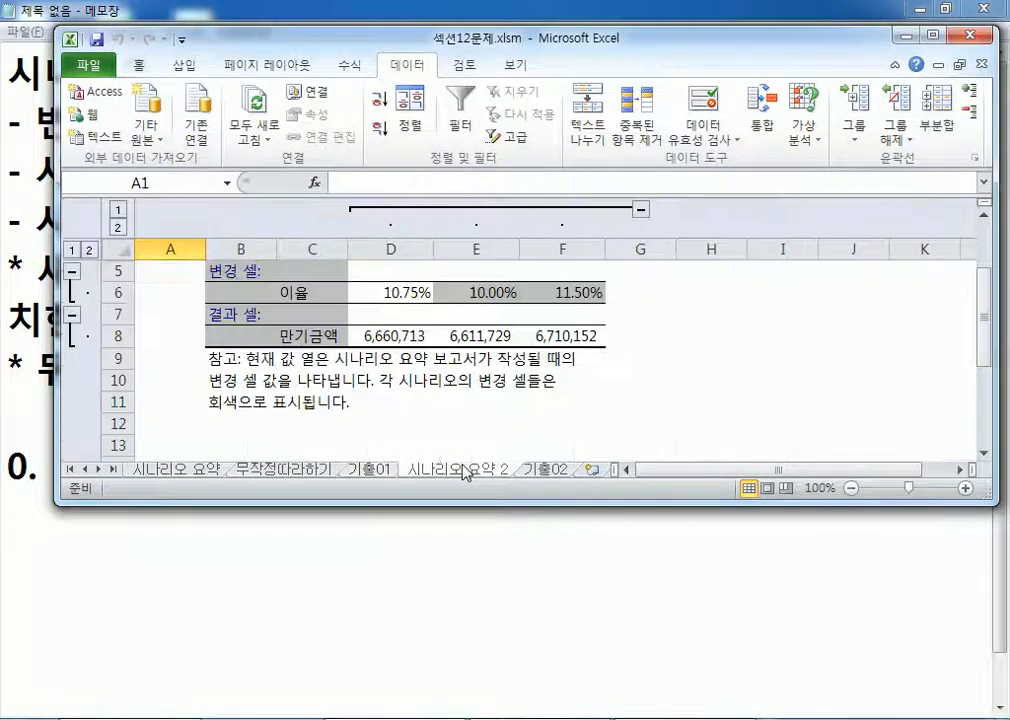
pyautogui.click(956, 36)
pyautogui.scroll(1, 555, 384)
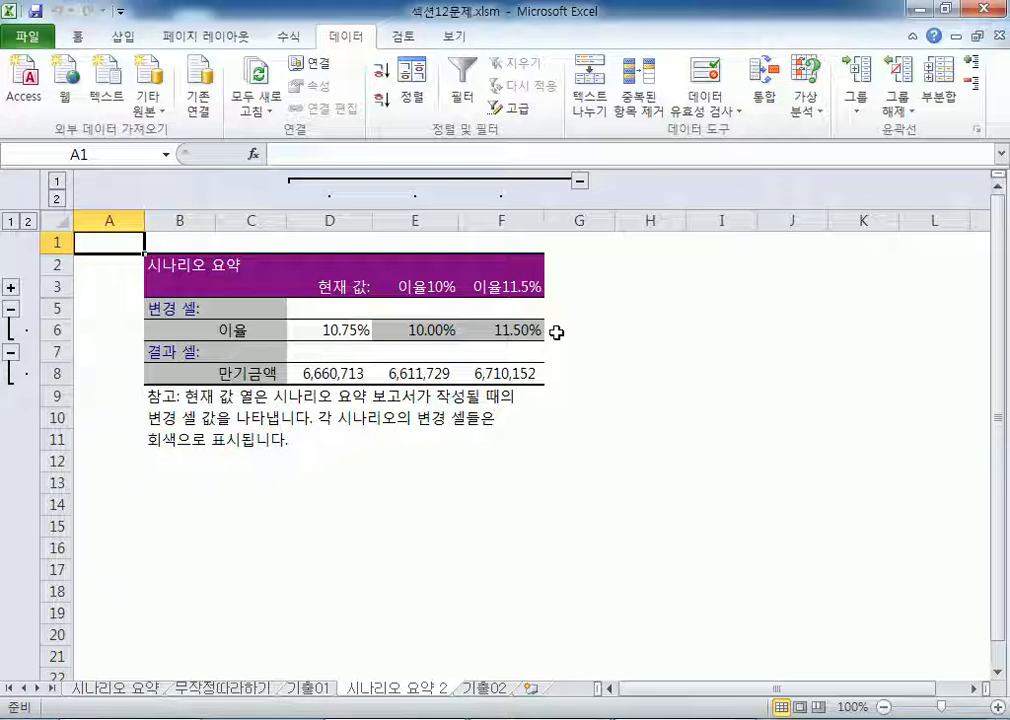
# Step: Open the '기출02' sheet and check the formulas for 영업이익률 in B9 and 영업이익 in B8
pyautogui.click(490, 689)
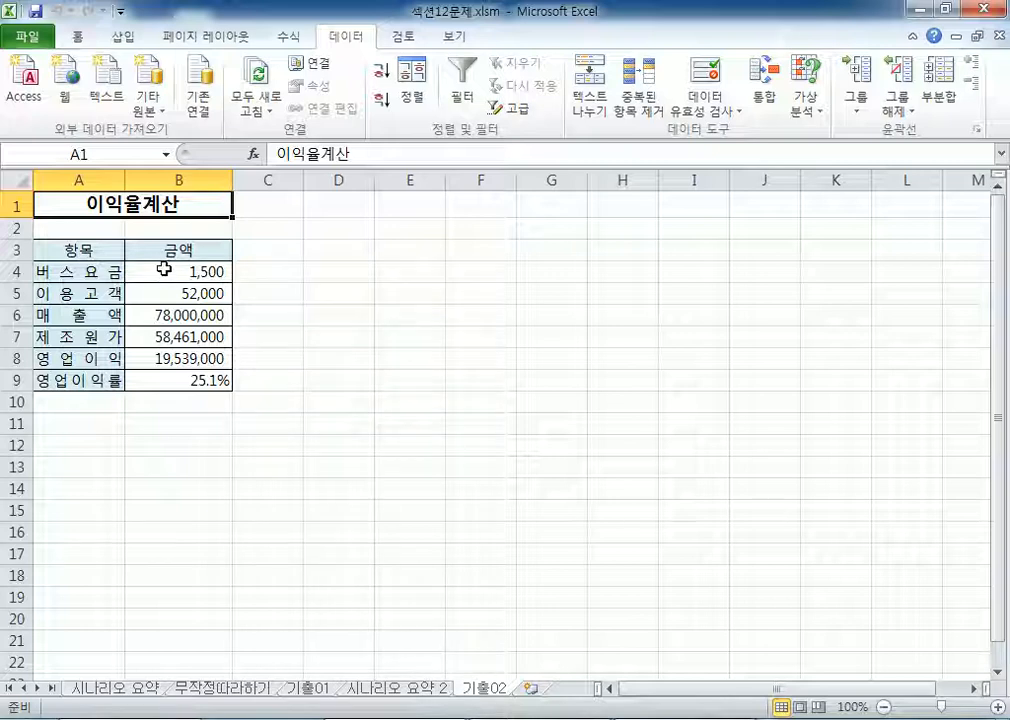
pyautogui.click(194, 387)
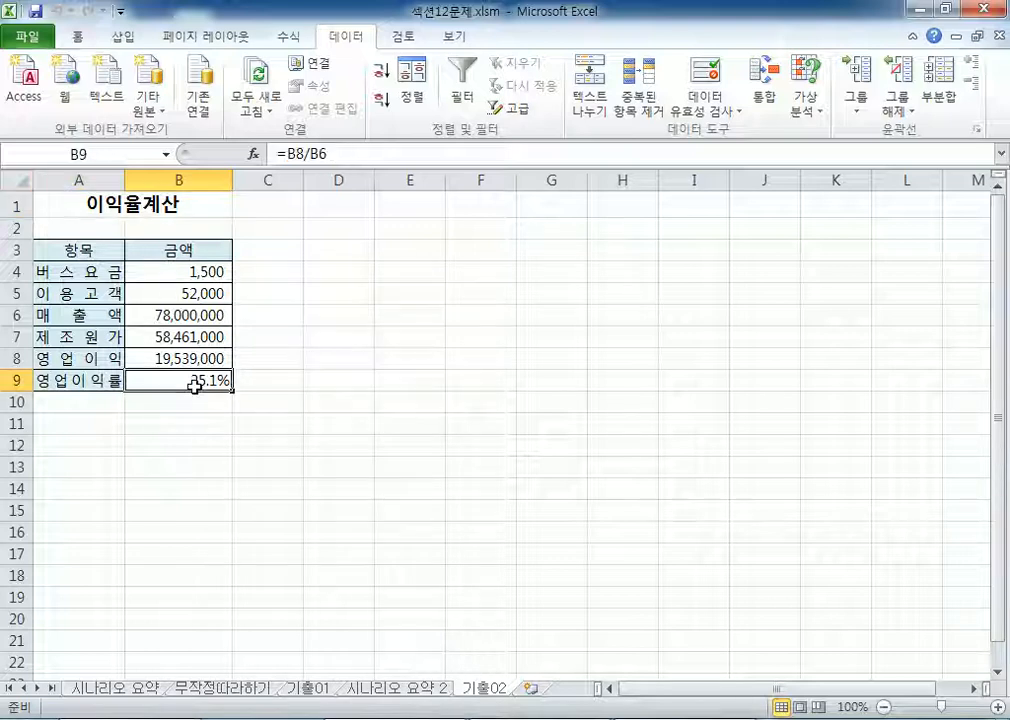
pyautogui.click(174, 357)
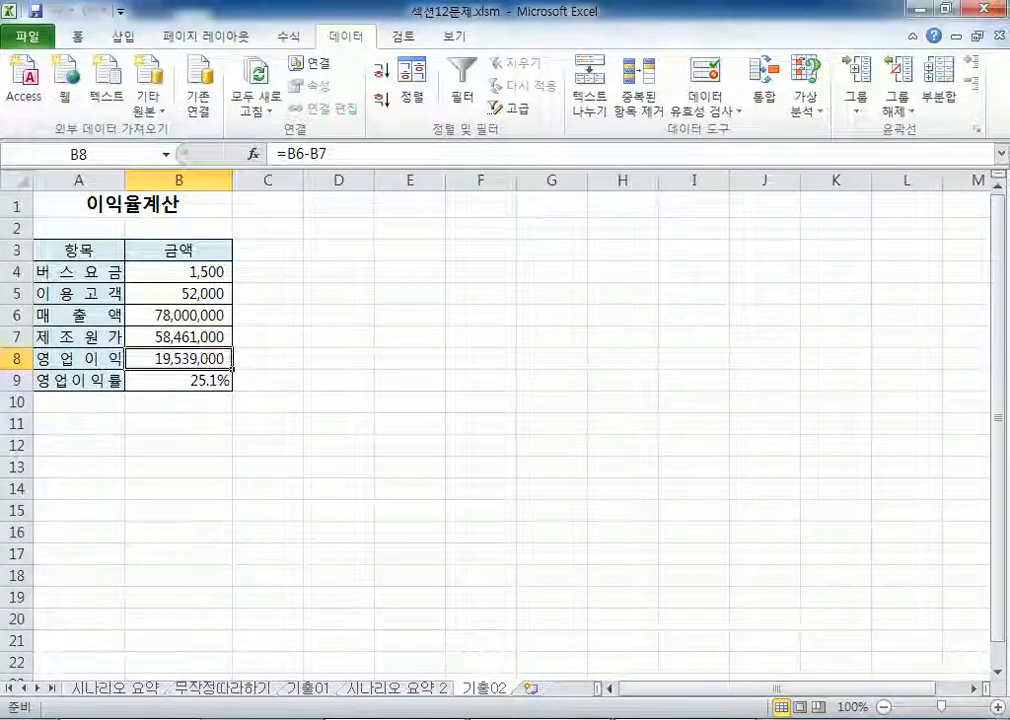
# Step: Switch to the Notepad notes, highlight the part on naming changing cells, and delete the stray '0.' on the last line
pyautogui.click(430, 718)
pyautogui.moveTo(32, 124); pyautogui.dragTo(381, 127)
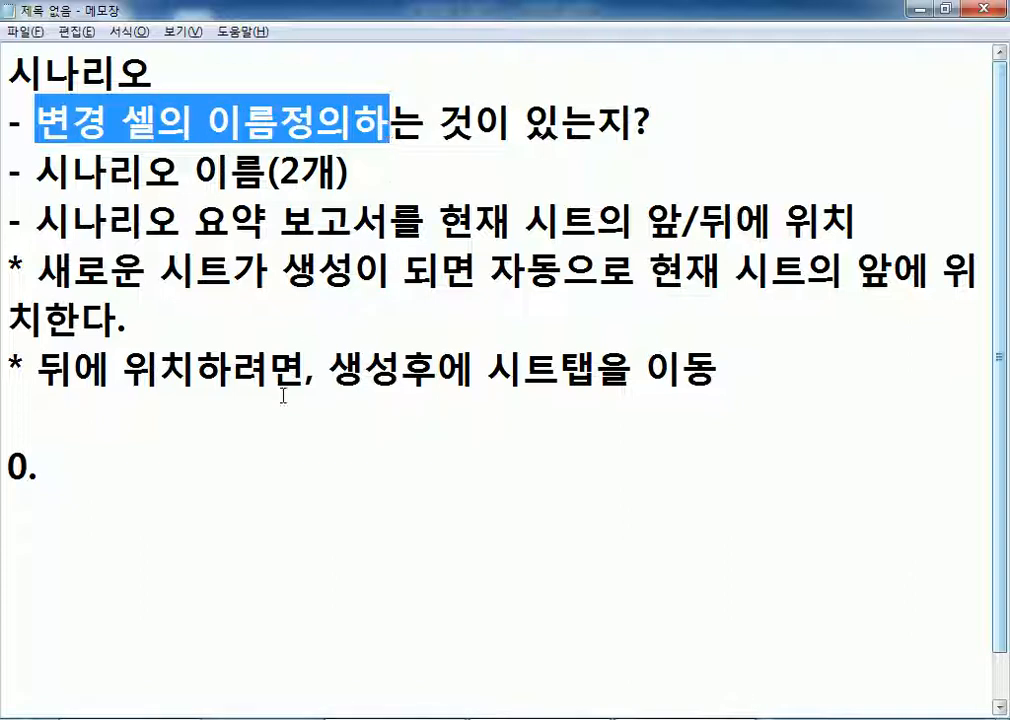
pyautogui.click(149, 476)
pyautogui.hotkey('shift', 'Home')
pyautogui.press('BackSpace')
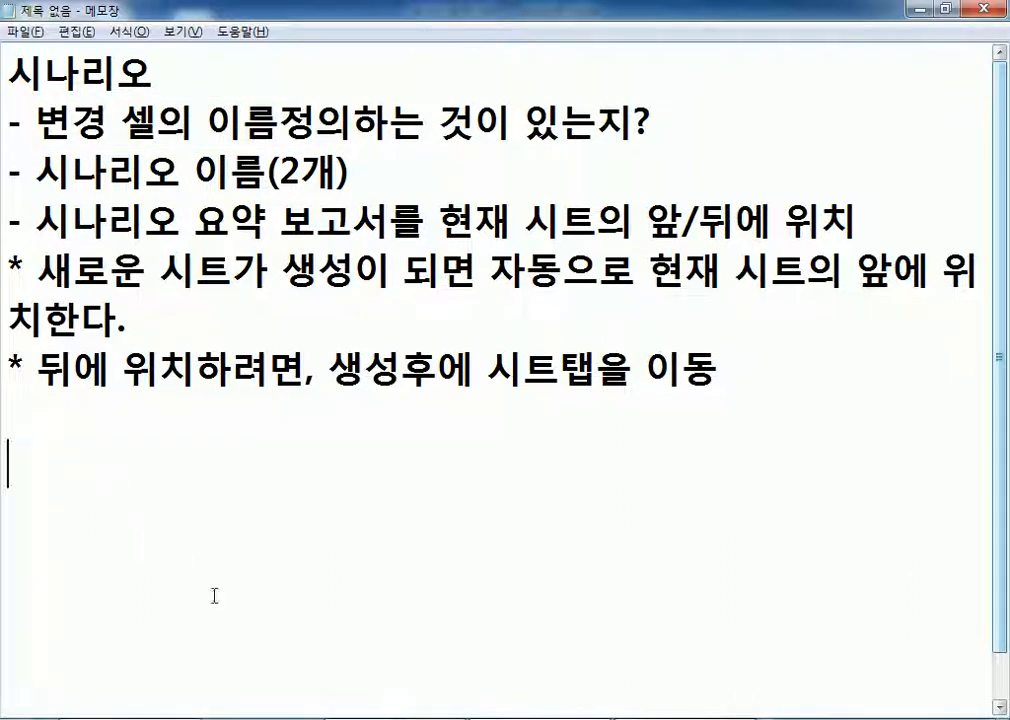
# Step: Back in Excel, add a scenario named 200원인하 on '기출02' with changing cell B4 and a value of 1300
pyautogui.hotkey('alt', 'Tab')
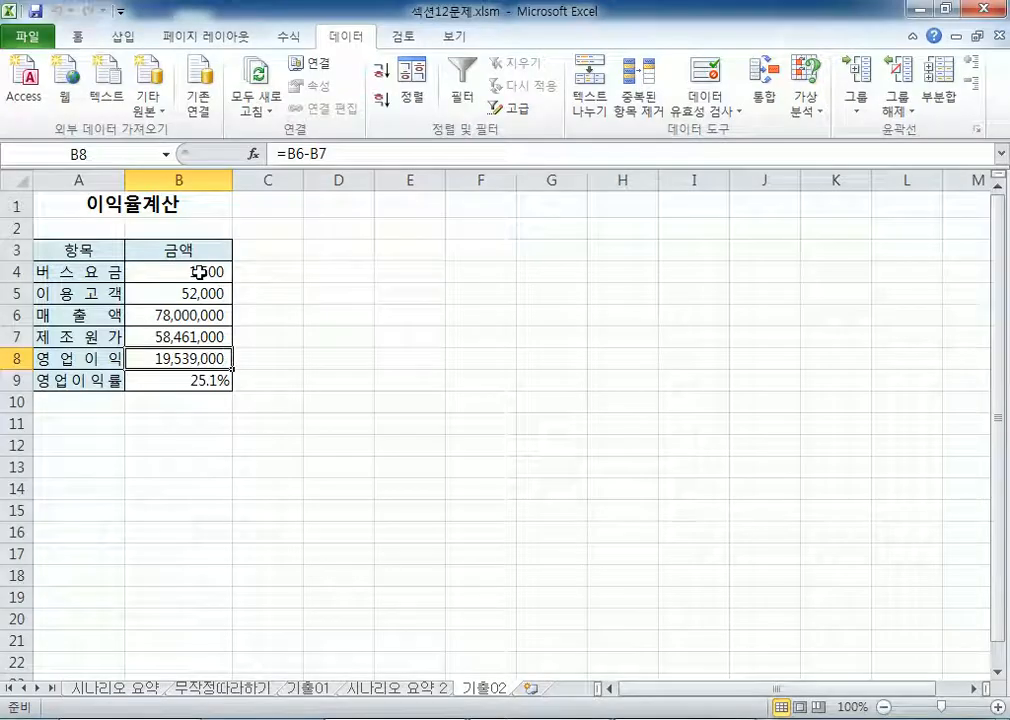
pyautogui.click(296, 287)
pyautogui.click(826, 106)
pyautogui.click(838, 133)
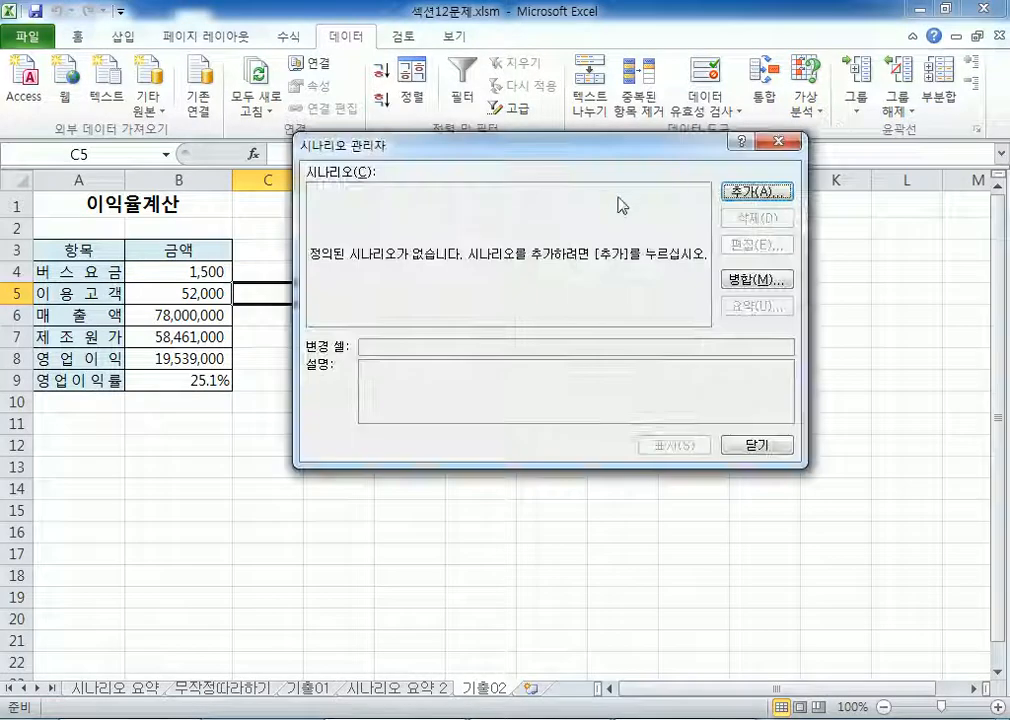
pyautogui.click(758, 193)
pyautogui.write('200우')
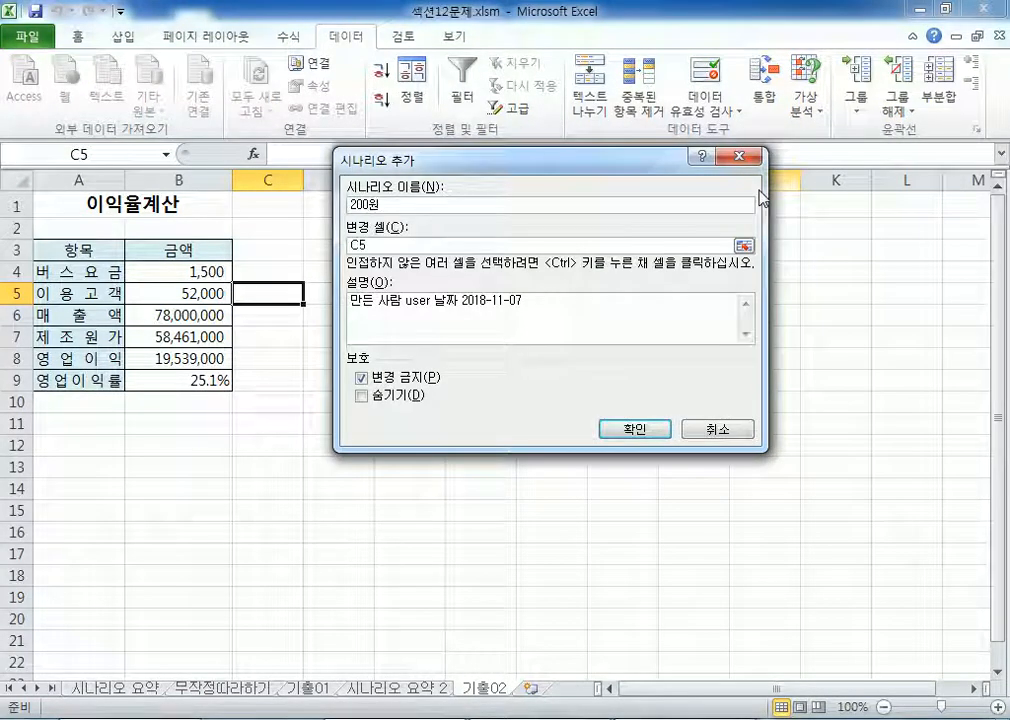
pyautogui.write('인하')
pyautogui.press('Tab')
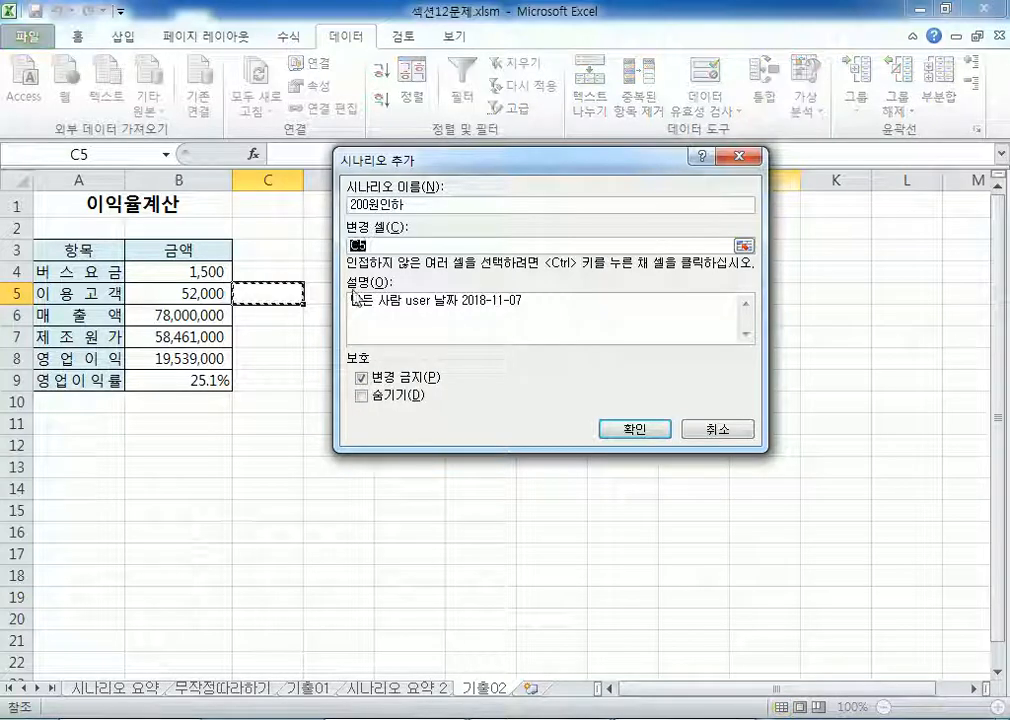
pyautogui.click(175, 271)
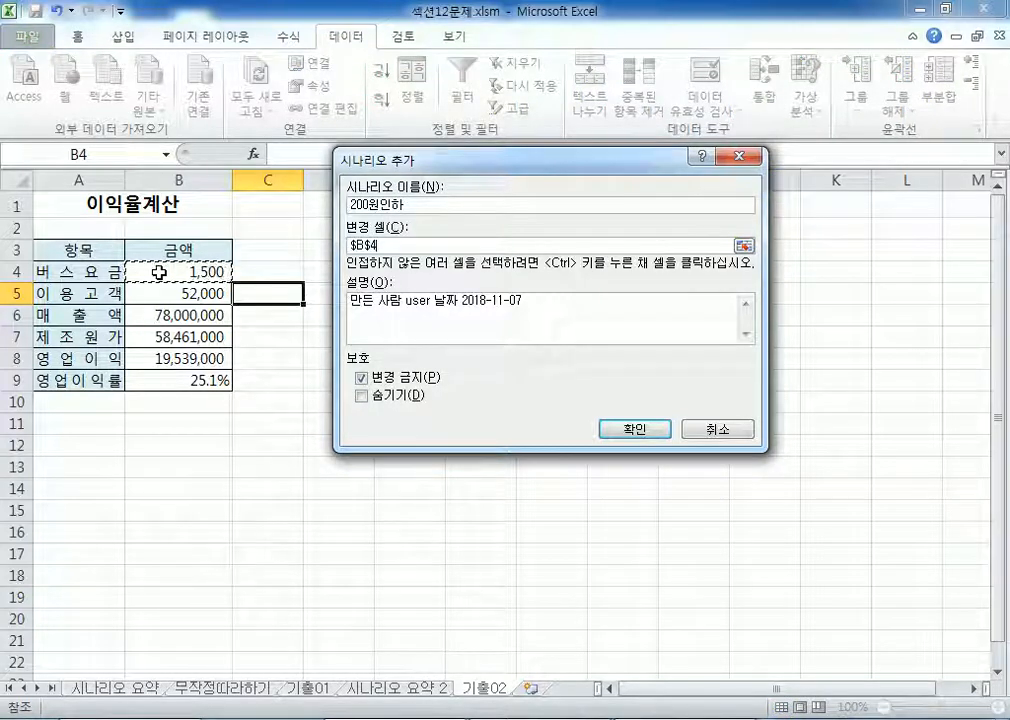
pyautogui.click(635, 428)
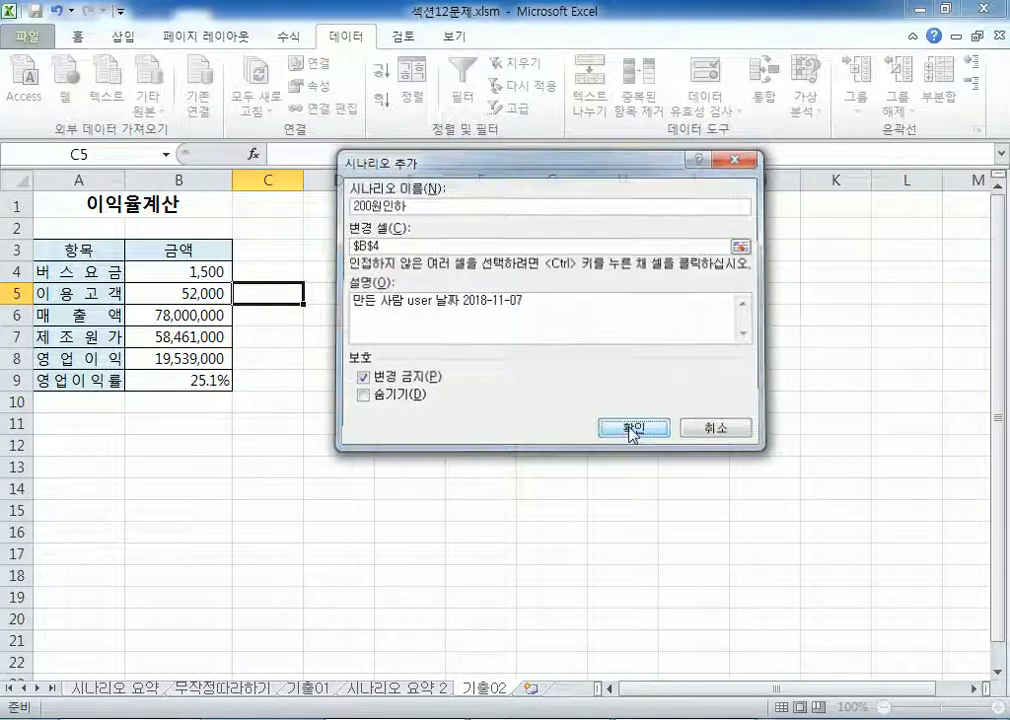
pyautogui.write('1300')
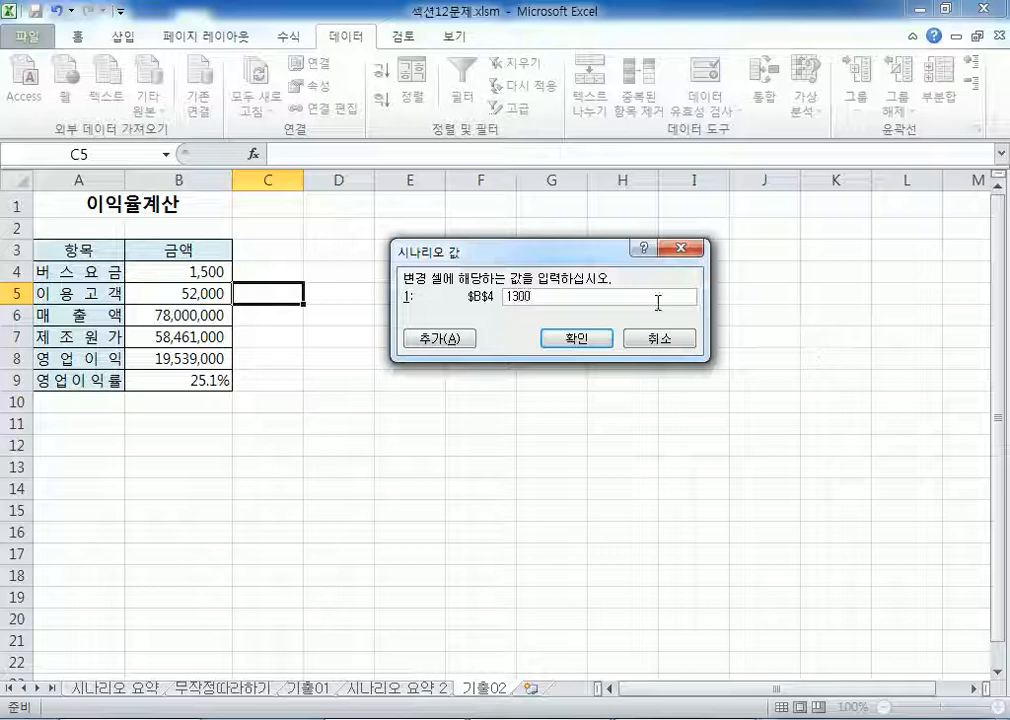
pyautogui.click(576, 339)
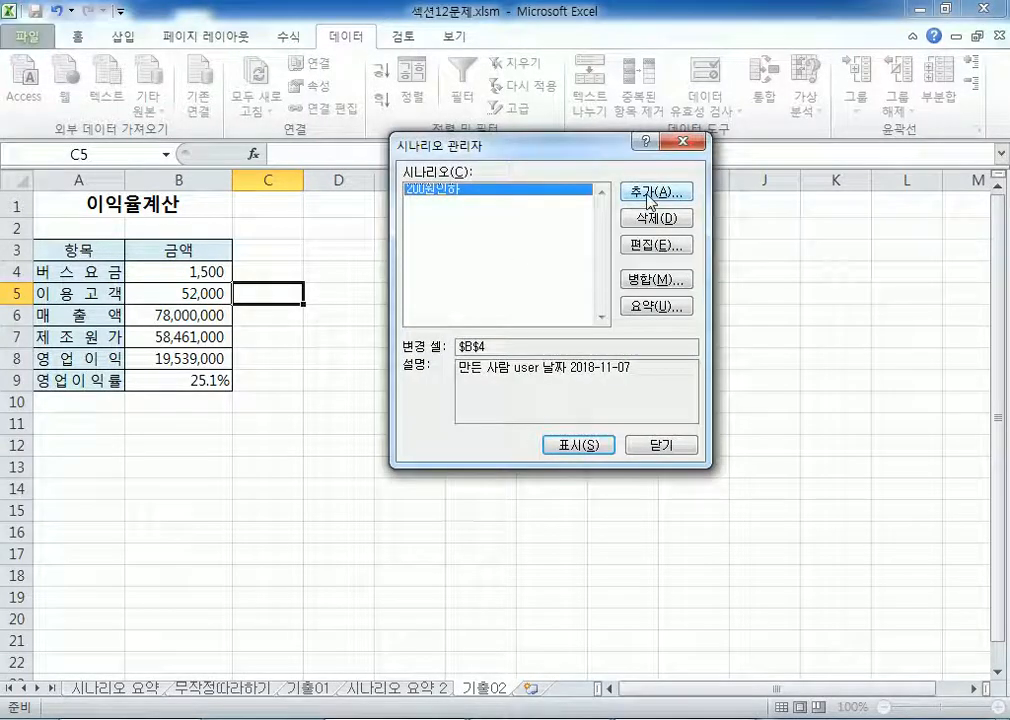
# Step: Add a second scenario named 200원인상 with changing cell B4 and a value of 1700
pyautogui.click(654, 190)
pyautogui.write('200ㅇ')
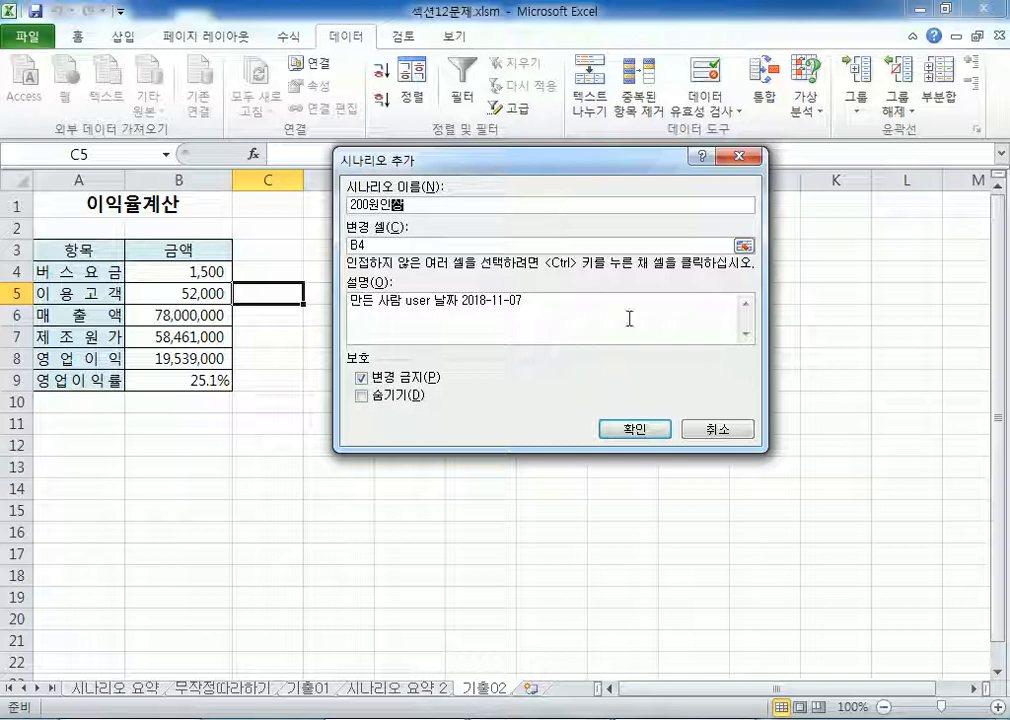
pyautogui.press('Tab')
pyautogui.click(643, 428)
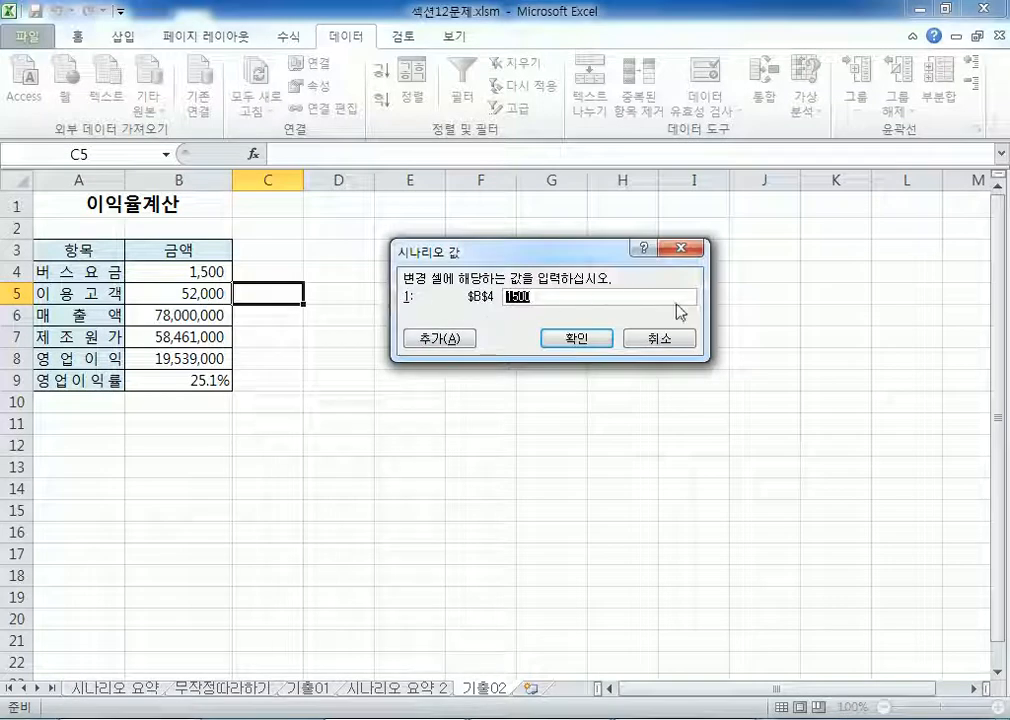
pyautogui.write('17')
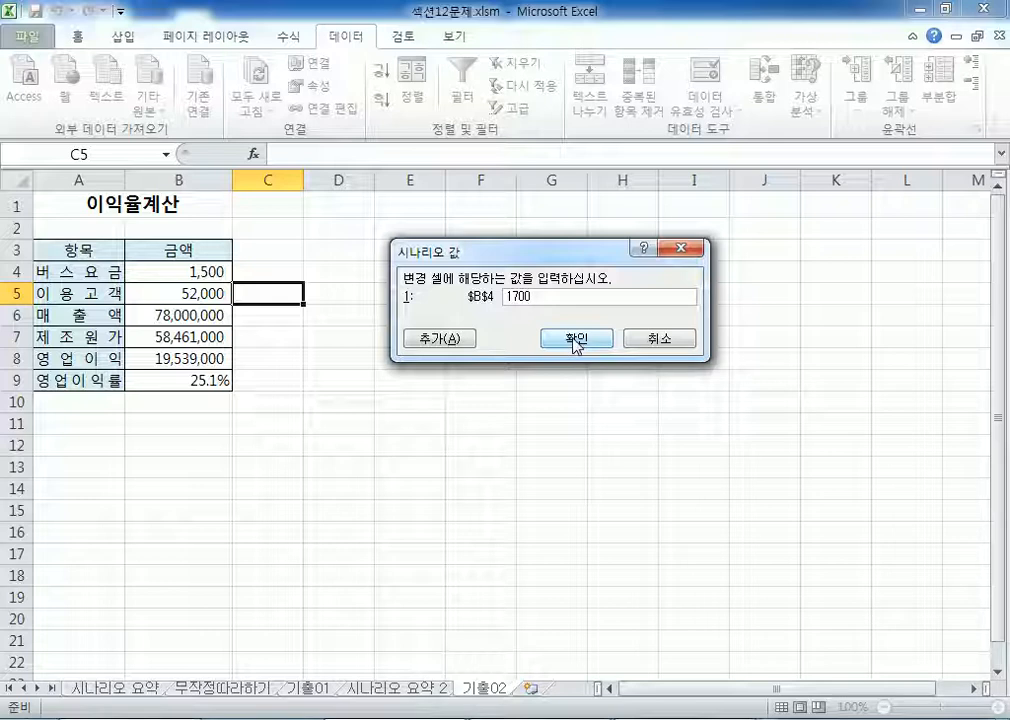
pyautogui.click(576, 338)
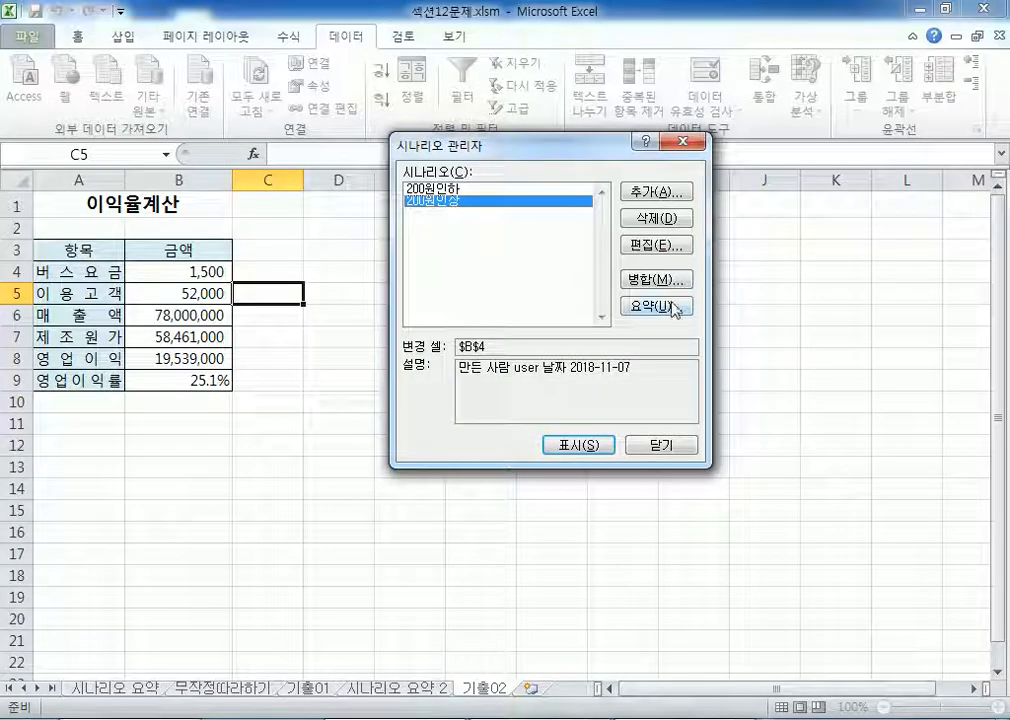
# Step: Create a scenario summary report for the bus fare scenarios with B8 as the result cell
pyautogui.click(663, 306)
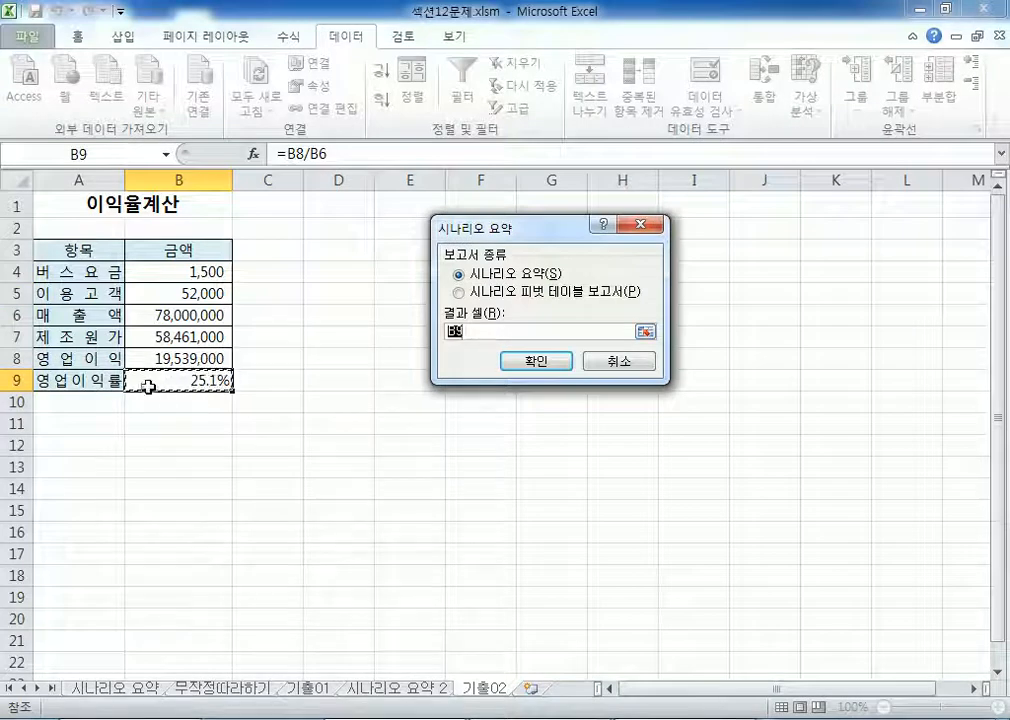
pyautogui.click(144, 362)
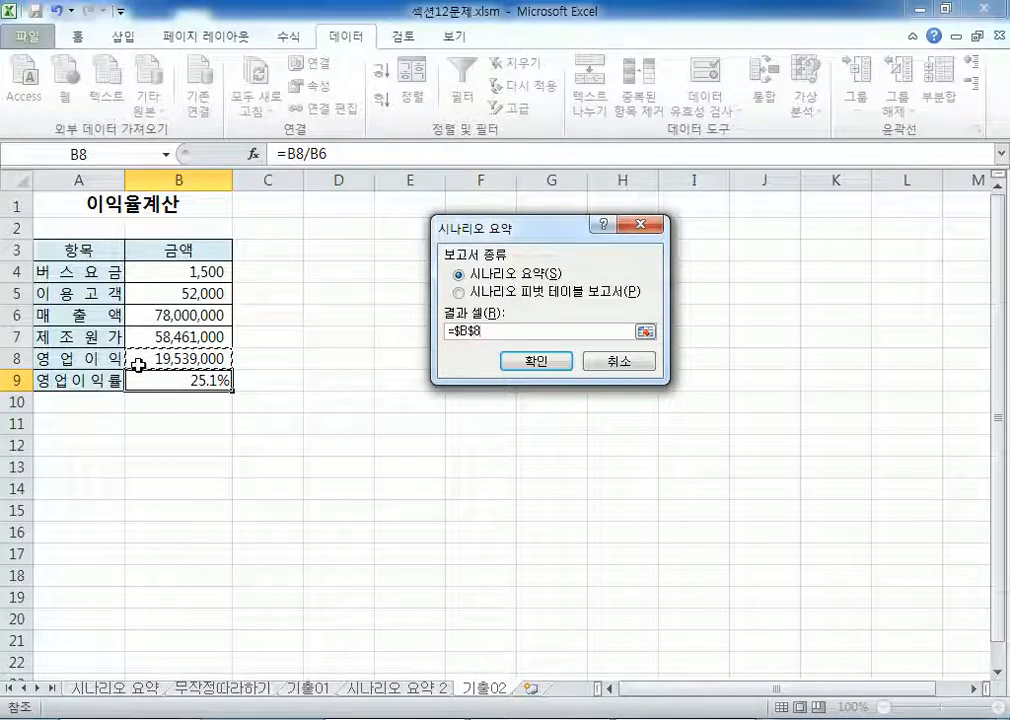
pyautogui.click(535, 362)
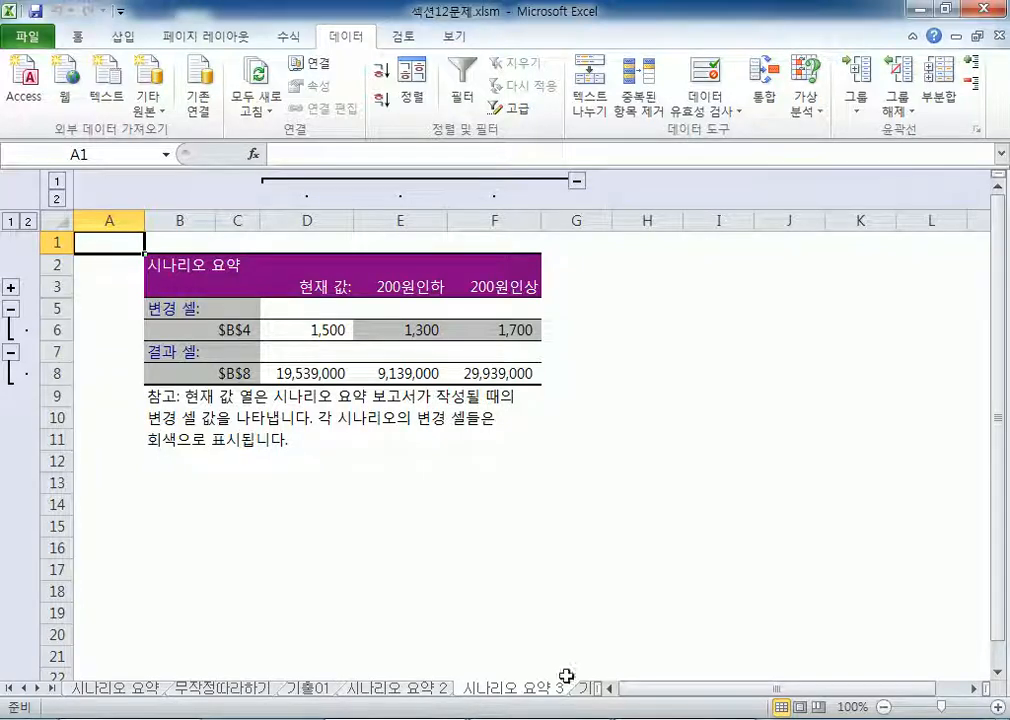
# Step: Compare the '시나리오 요약 3' report with the 이용고객 and 영업이익 cells on the '기출02' sheet
pyautogui.click(590, 689)
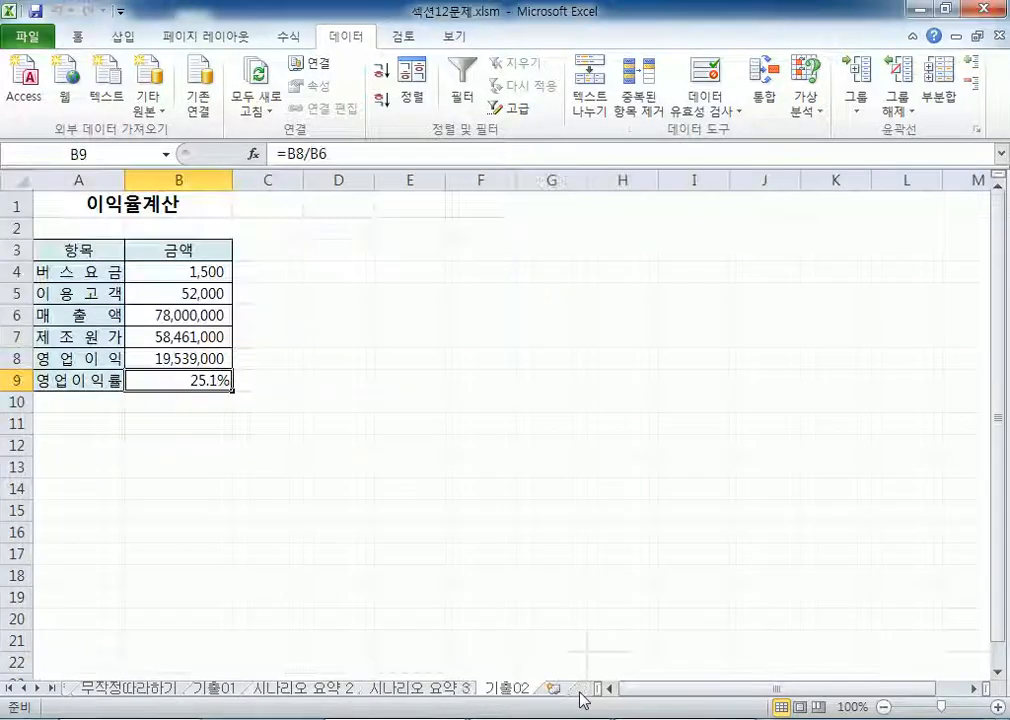
pyautogui.click(171, 292)
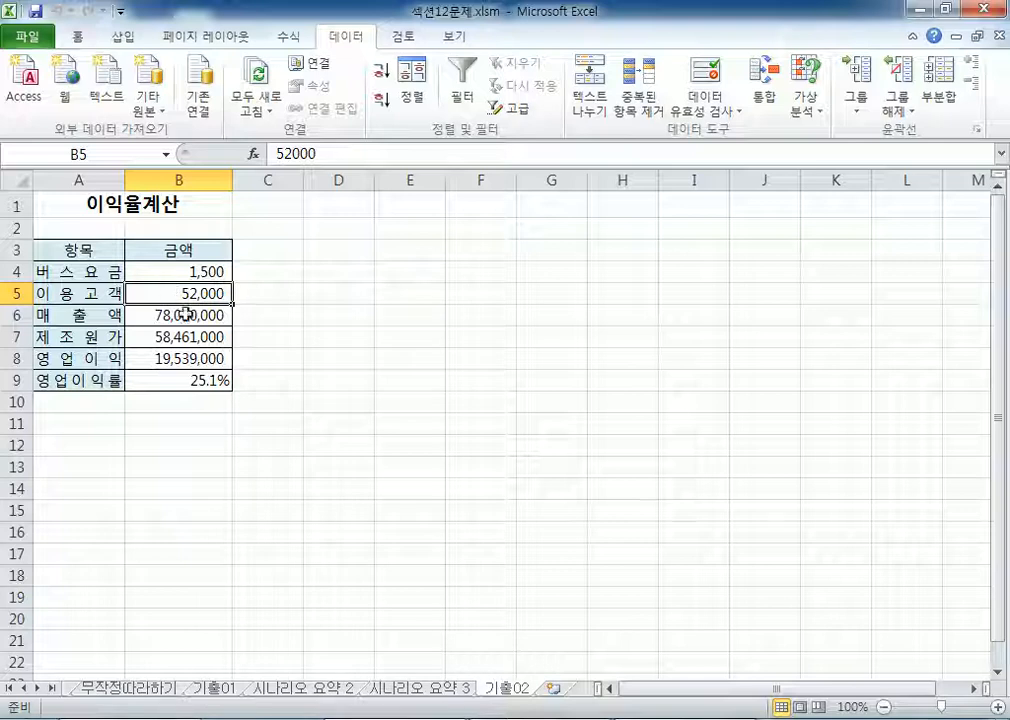
pyautogui.click(452, 692)
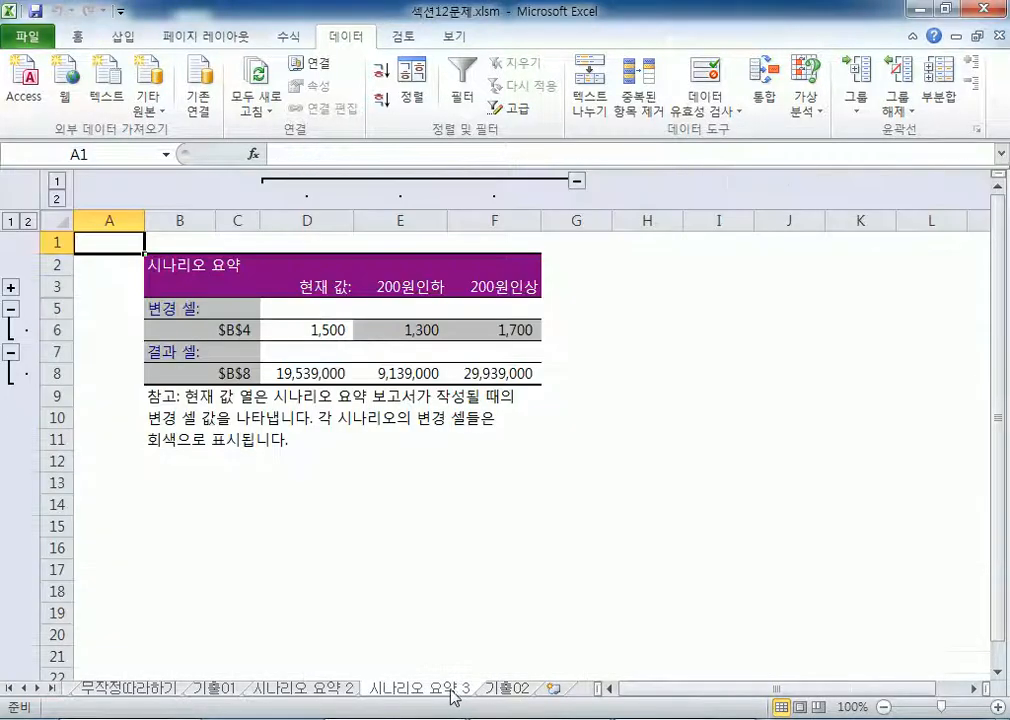
pyautogui.click(386, 373)
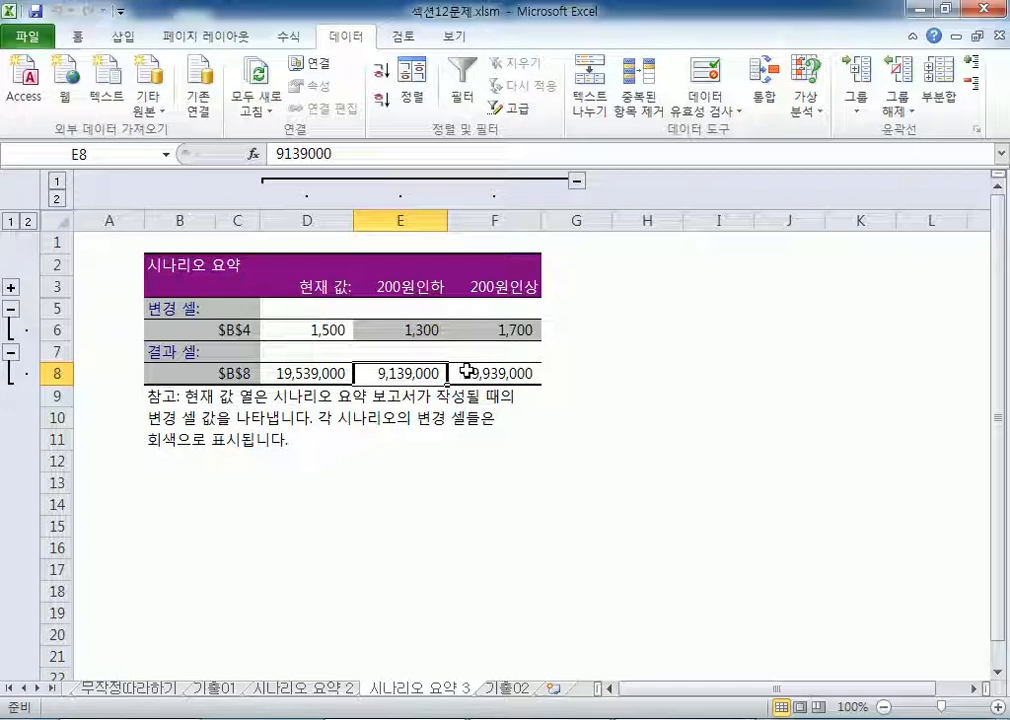
pyautogui.click(331, 458)
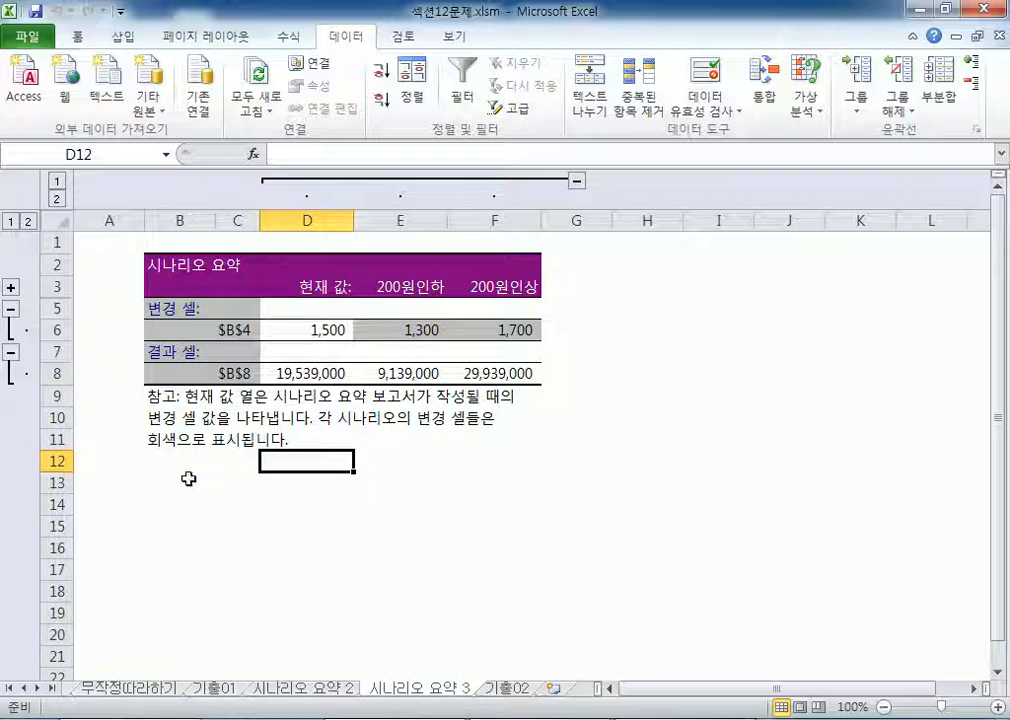
pyautogui.click(188, 480)
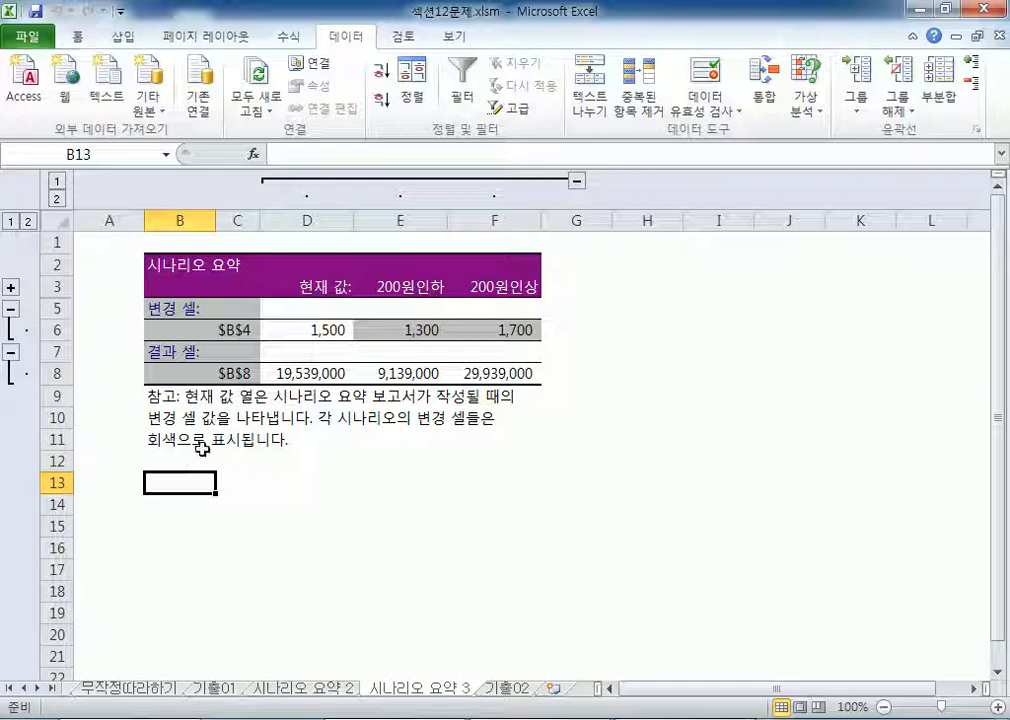
pyautogui.click(495, 690)
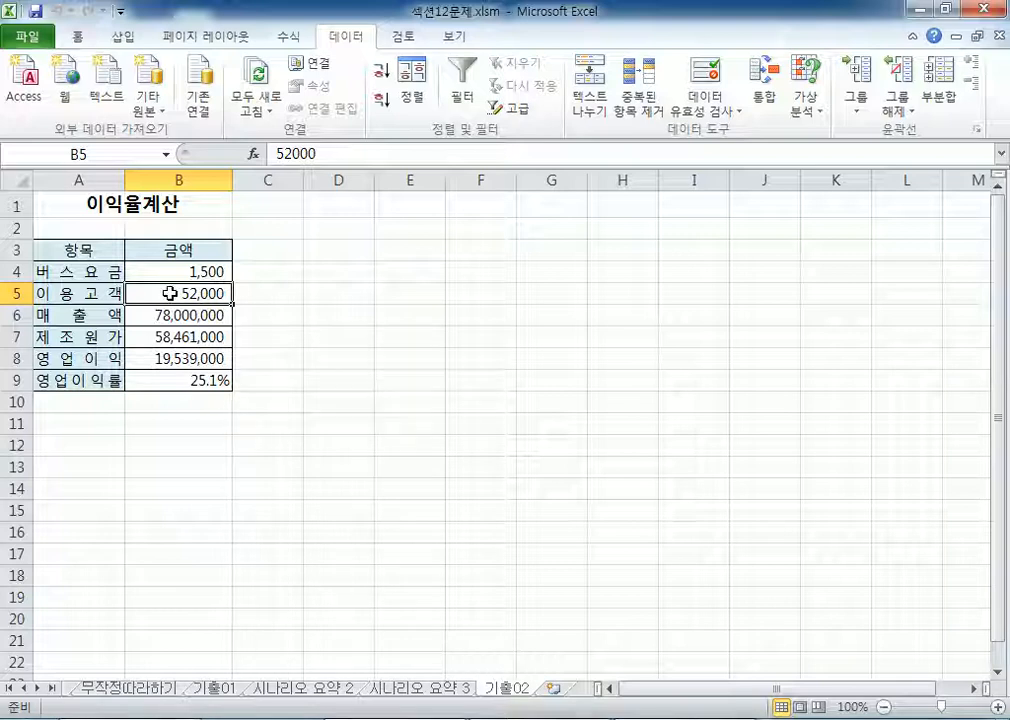
pyautogui.click(177, 357)
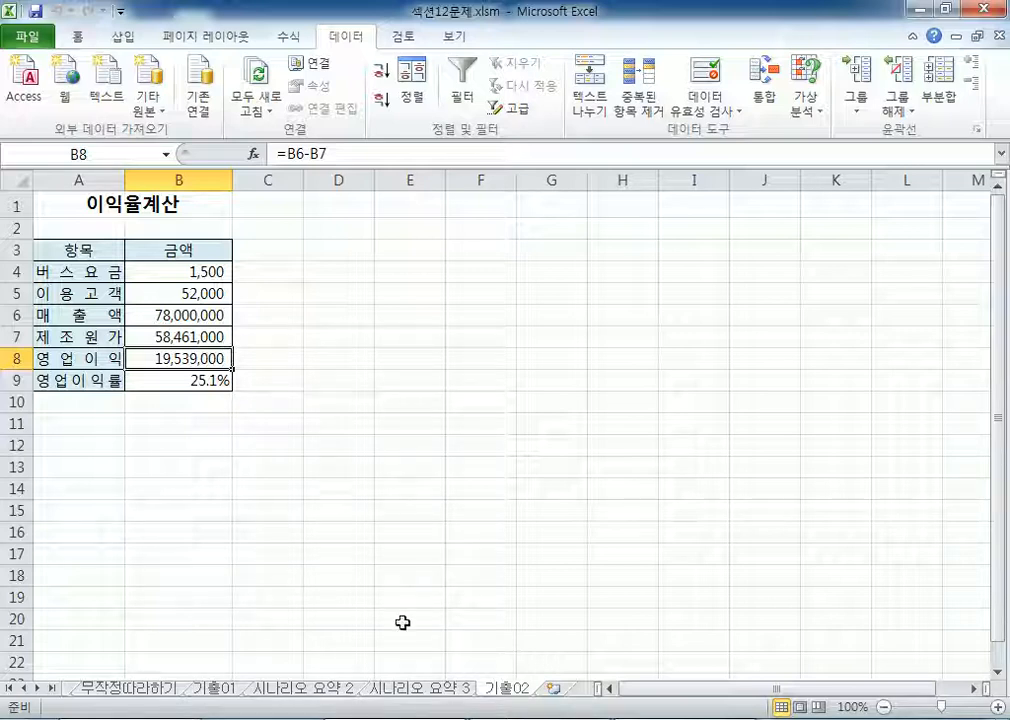
pyautogui.click(432, 688)
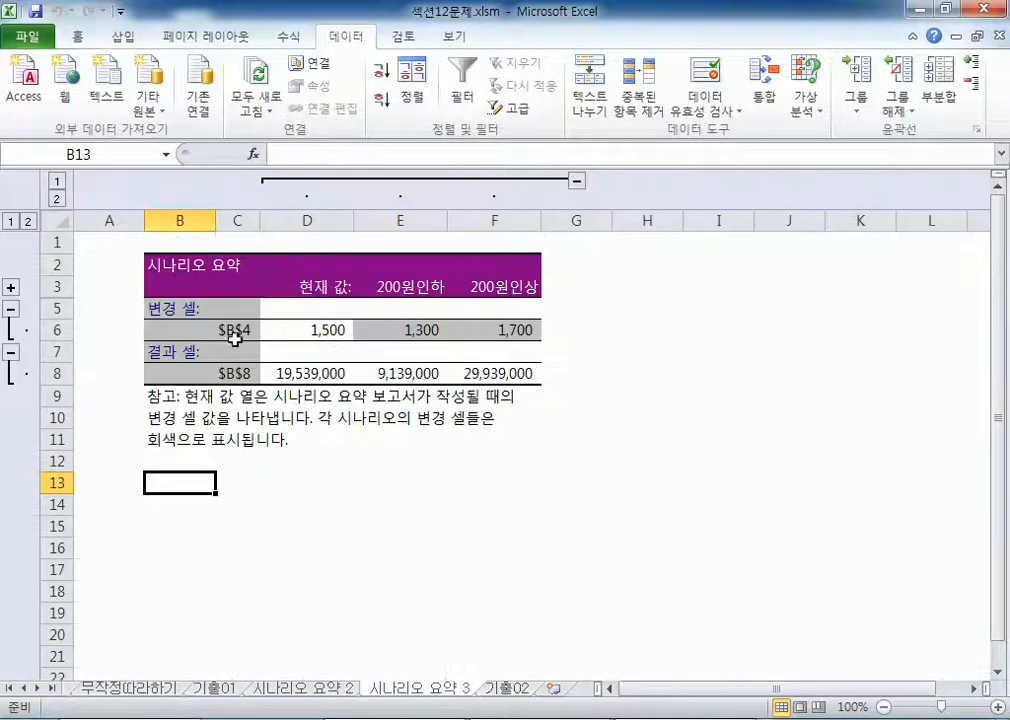
# Step: Examine the 현재 값, 200원인하 and 200원인상 columns of the '시나리오 요약 3' report
pyautogui.click(305, 216)
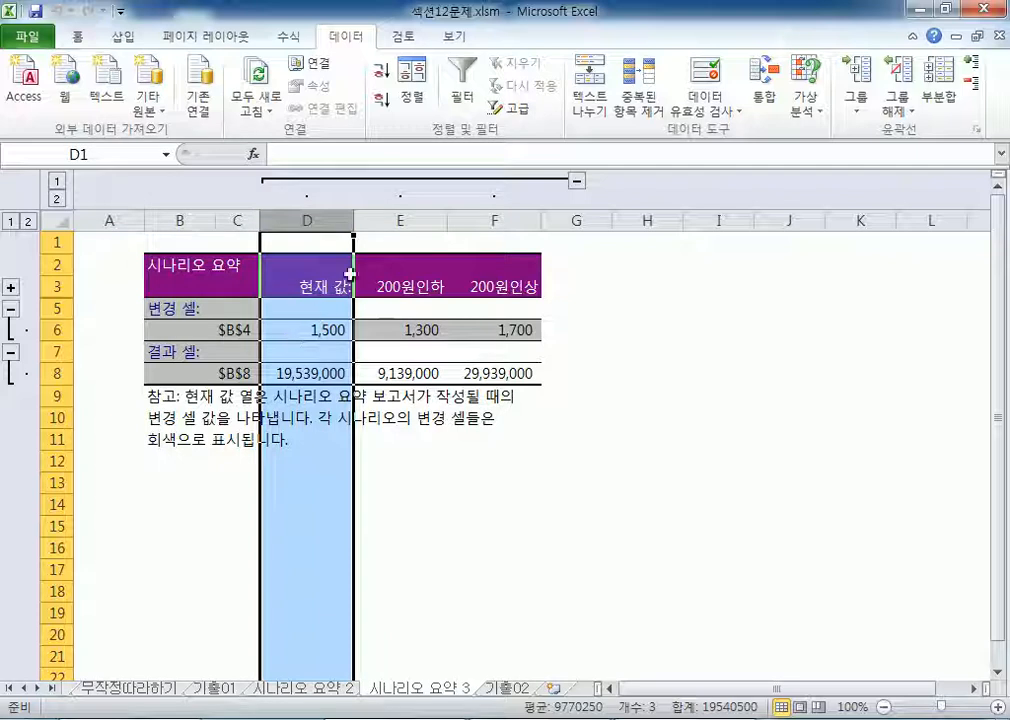
pyautogui.click(389, 216)
pyautogui.moveTo(389, 216); pyautogui.dragTo(511, 215)
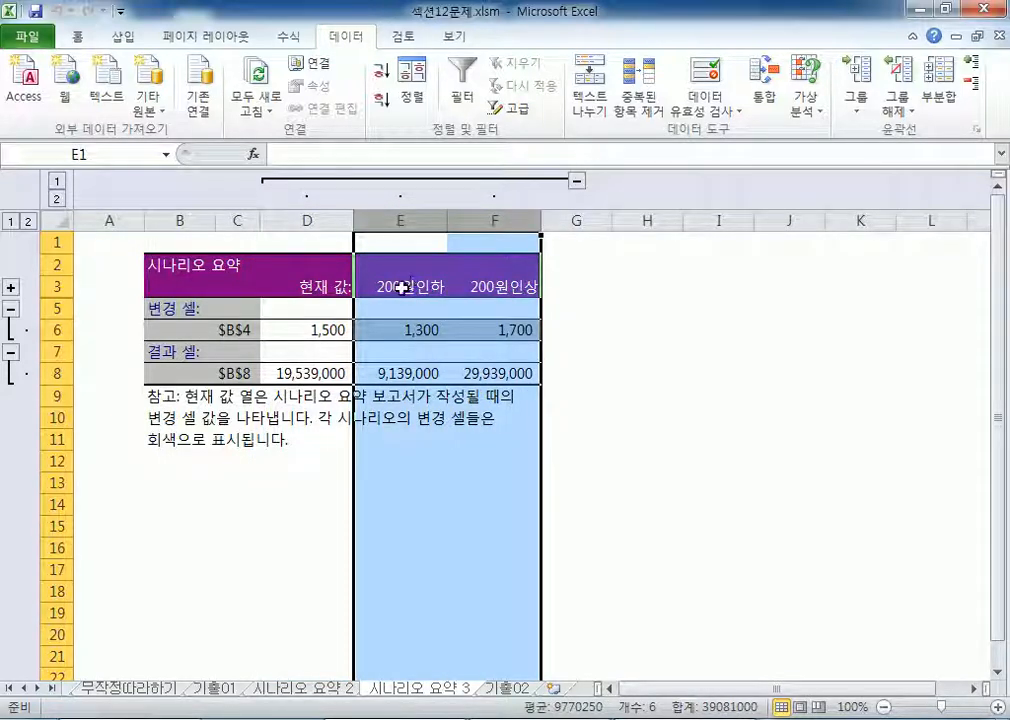
pyautogui.click(400, 287)
pyautogui.click(493, 287)
pyautogui.moveTo(421, 287); pyautogui.dragTo(487, 374)
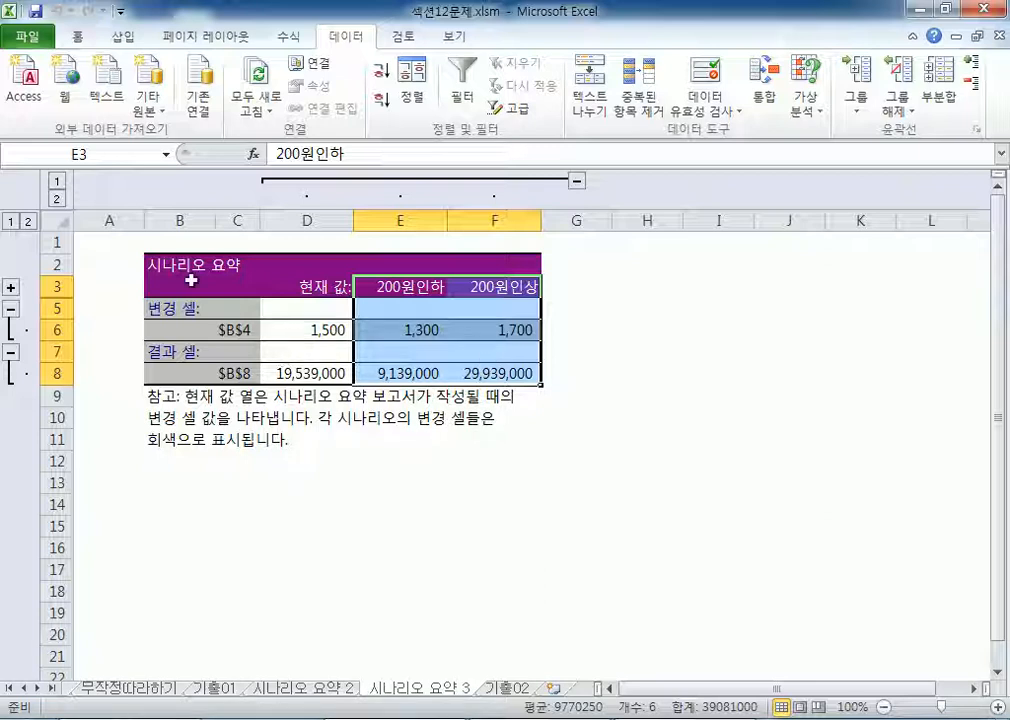
pyautogui.moveTo(153, 252); pyautogui.dragTo(490, 374)
pyautogui.click(552, 369)
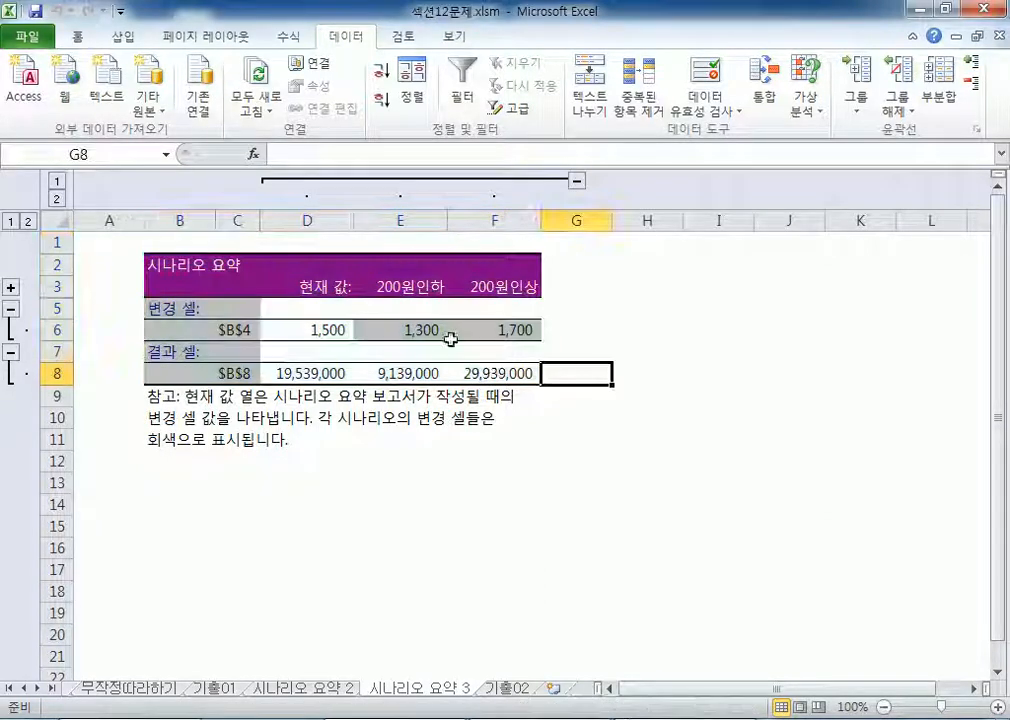
pyautogui.moveTo(305, 220); pyautogui.dragTo(504, 222)
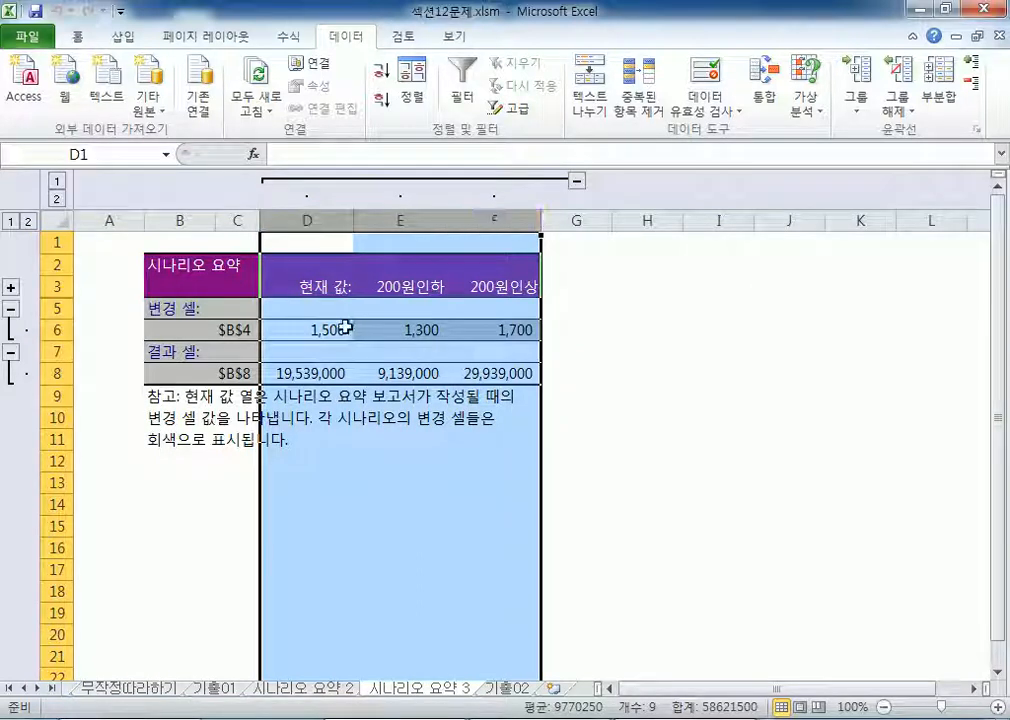
pyautogui.click(307, 286)
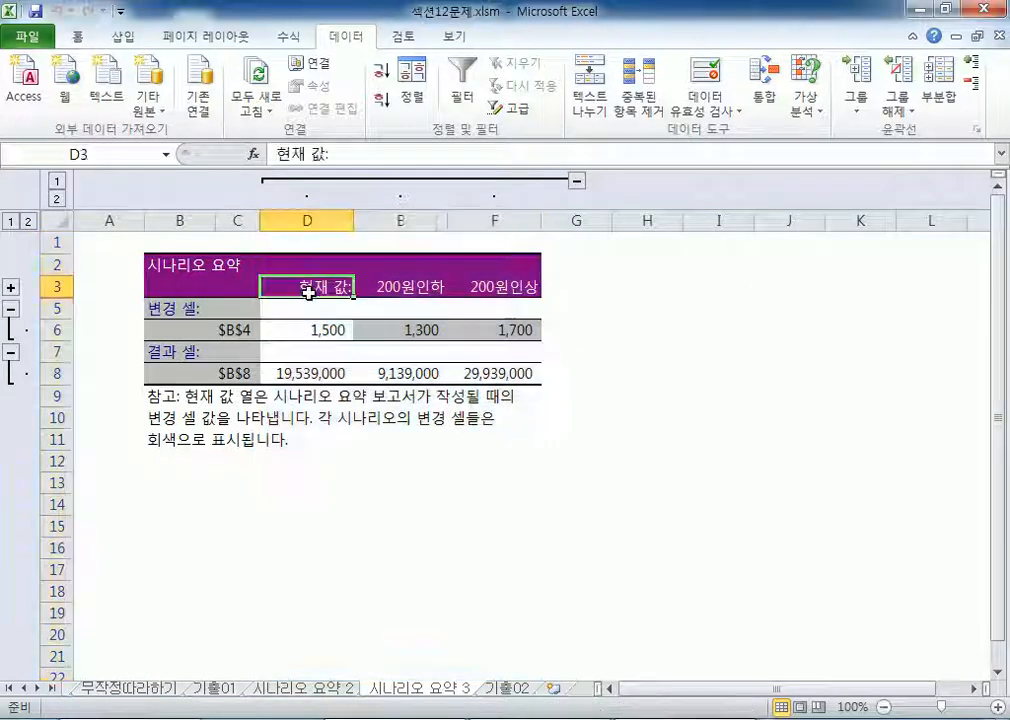
pyautogui.click(307, 220)
pyautogui.click(313, 288)
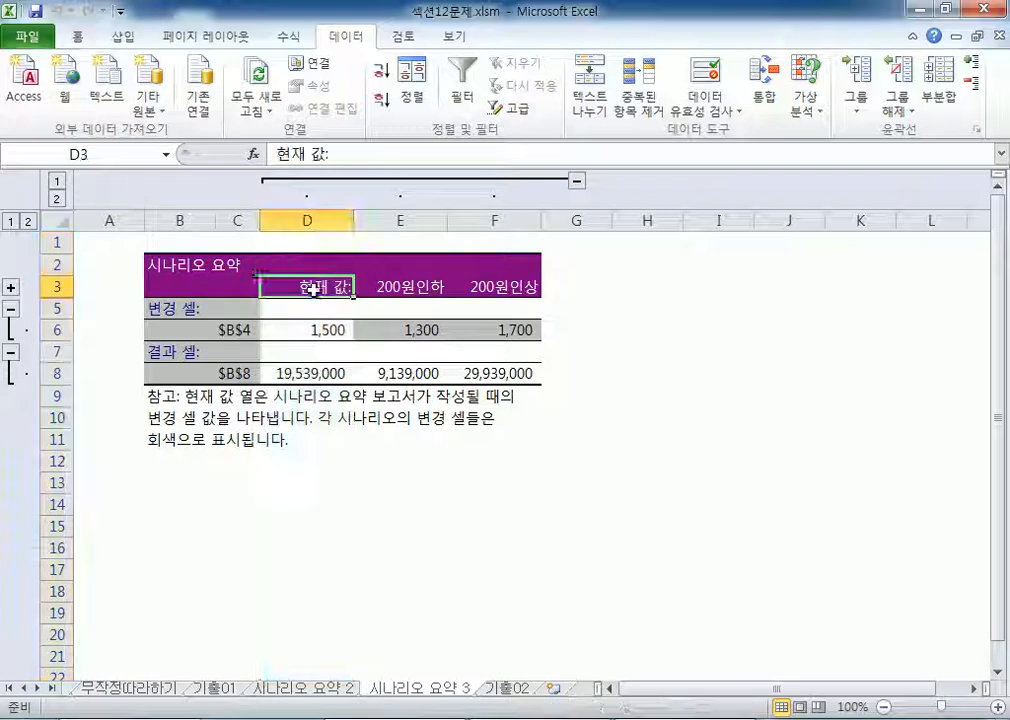